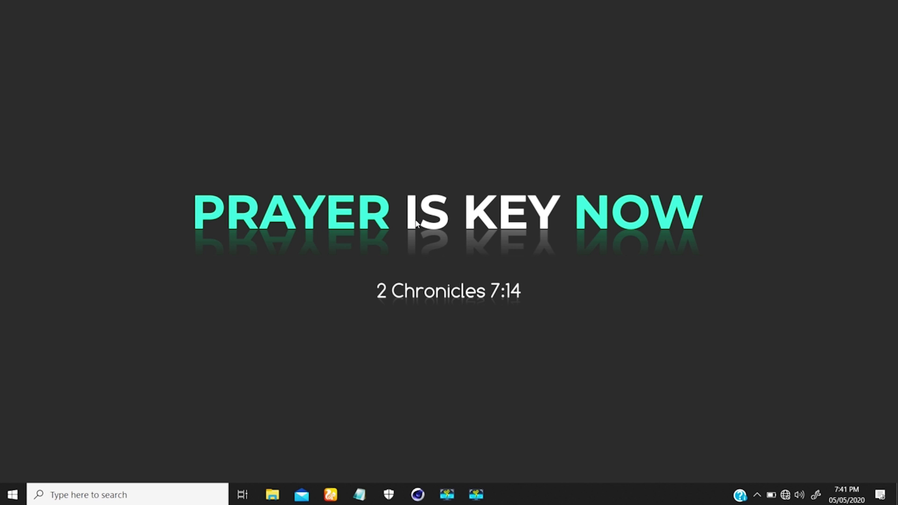
Switch to Cinema 4D and add a MoGraph Cloner to the empty scene.
click(418, 495)
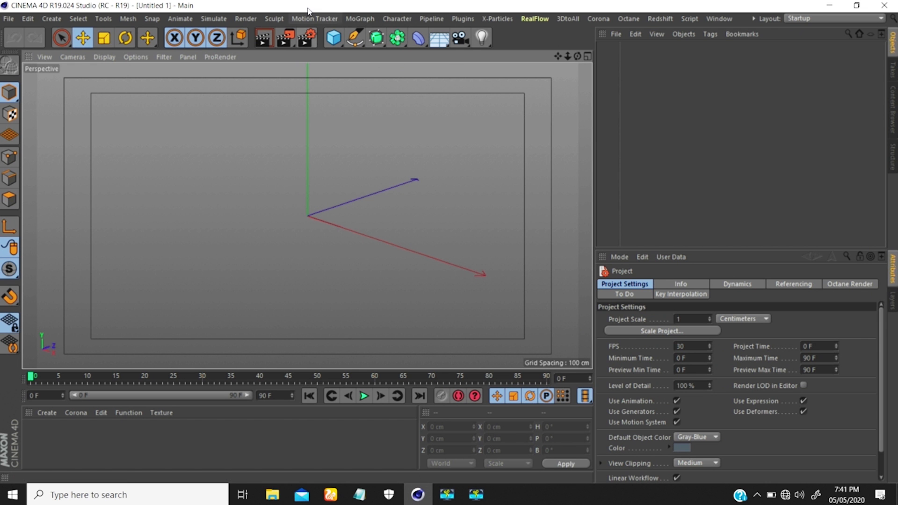
click(359, 18)
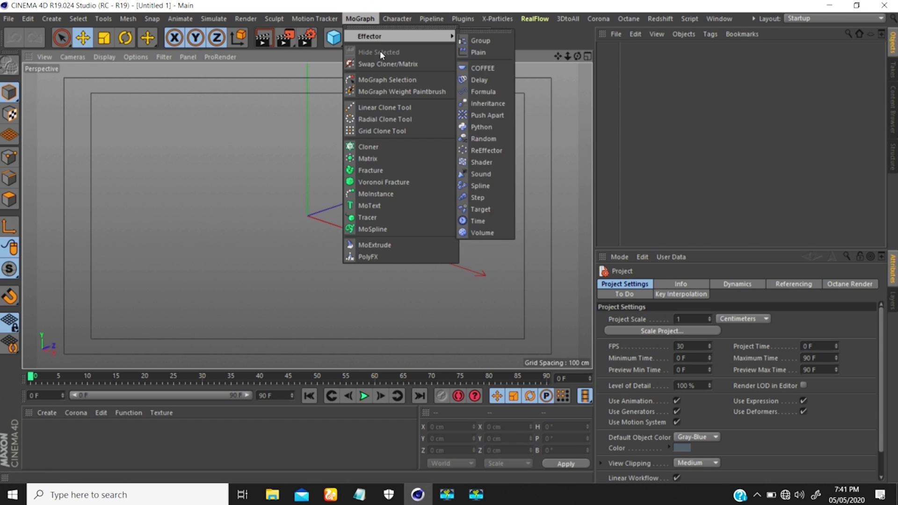
click(365, 148)
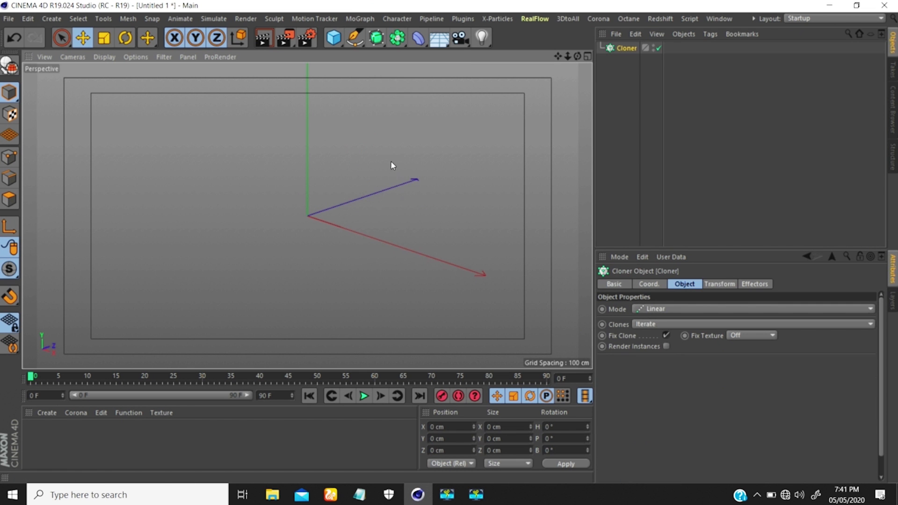
scroll(305, 218, up, 3)
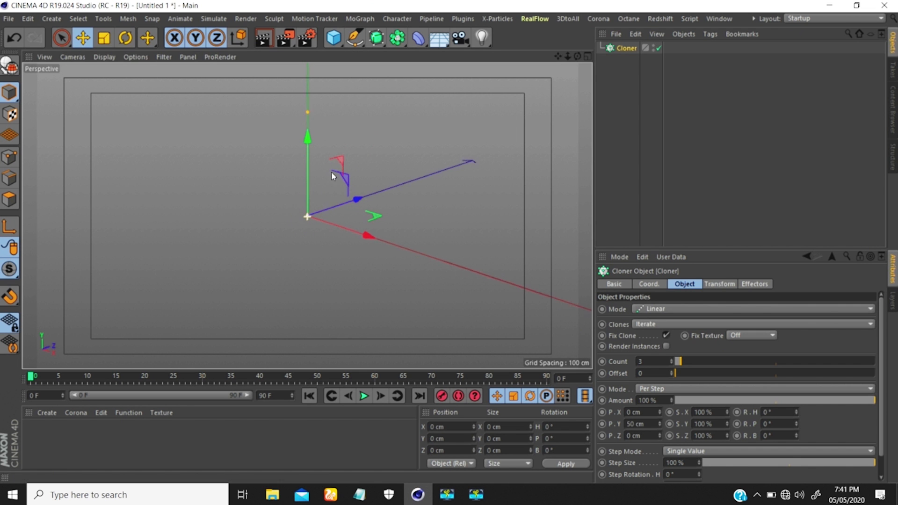
scroll(305, 219, down, 4)
alt+drag(303, 221, 353, 216)
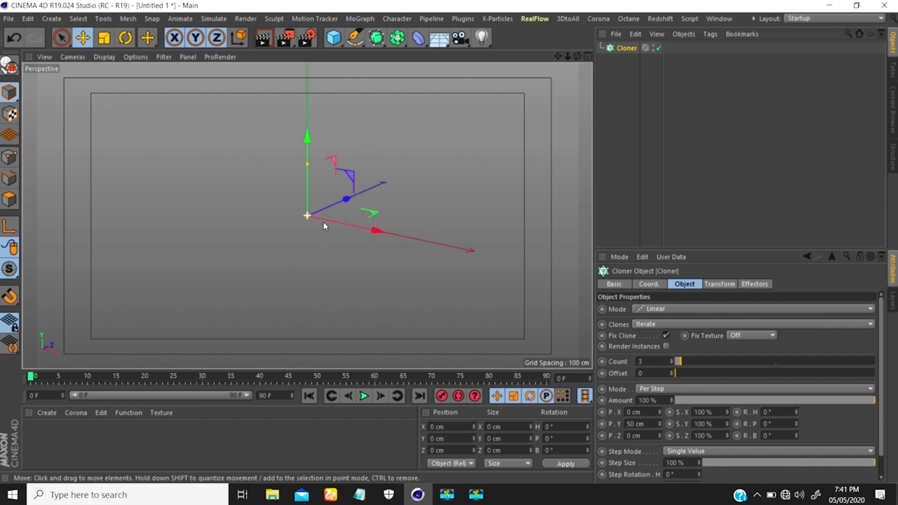
click(622, 120)
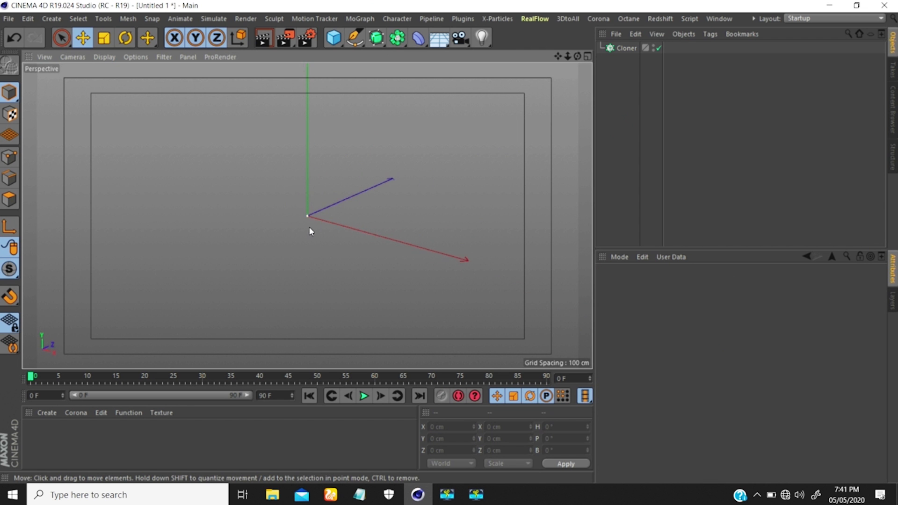
scroll(316, 197, up, 5)
alt+drag(335, 160, 334, 226)
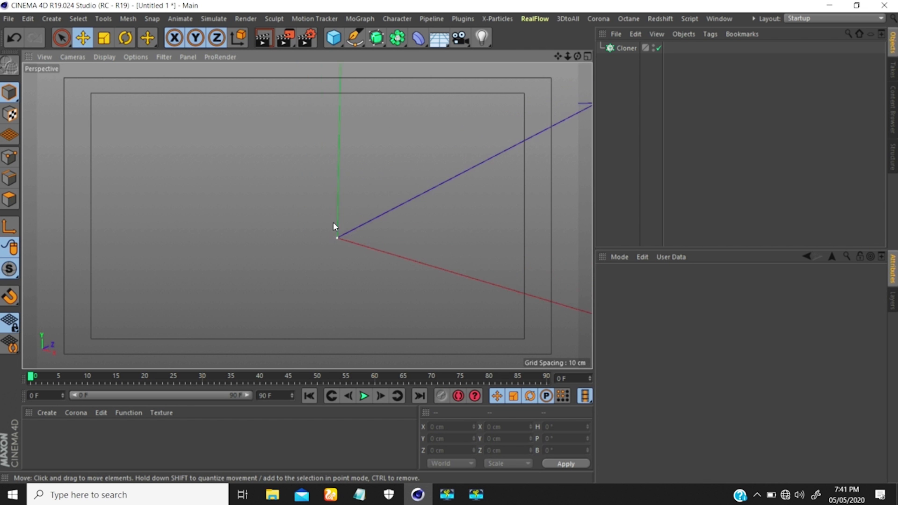
alt+right_drag(340, 246, 384, 175)
alt+right_drag(316, 206, 297, 240)
alt+middle_drag(307, 216, 319, 252)
alt+right_drag(329, 257, 349, 197)
mouse_move(322, 255)
alt+mouse_down()
mouse_move(315, 233)
mouse_move(318, 252)
alt+mouse_up()
alt+right_drag(321, 251, 274, 324)
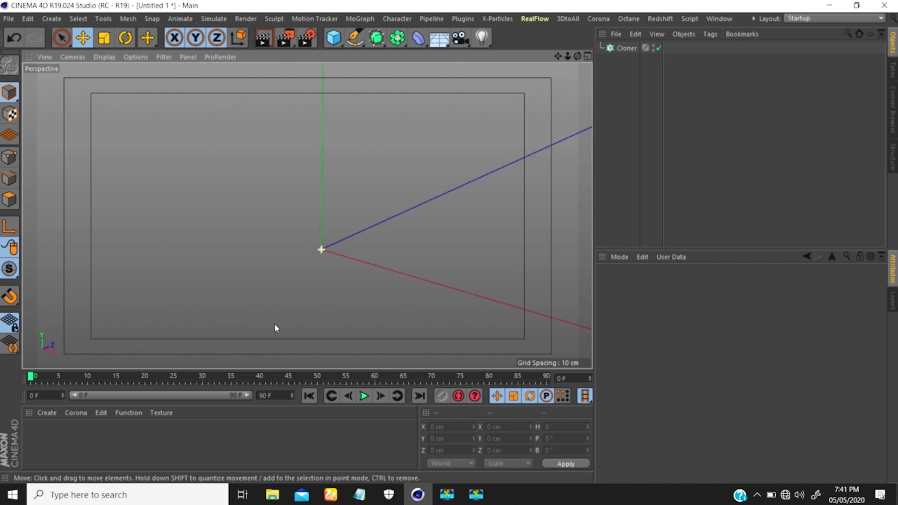
alt+right_drag(324, 217, 287, 266)
alt+middle_drag(313, 226, 296, 224)
alt+right_drag(309, 224, 266, 278)
alt+middle_drag(305, 222, 280, 225)
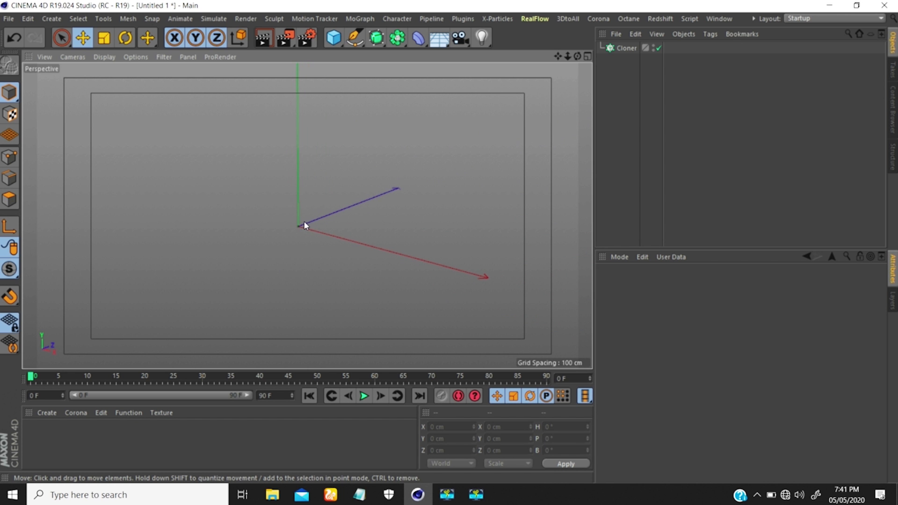
Add a cube primitive and scale it down uniformly to about 13.7 cm per side.
drag(333, 38, 432, 58)
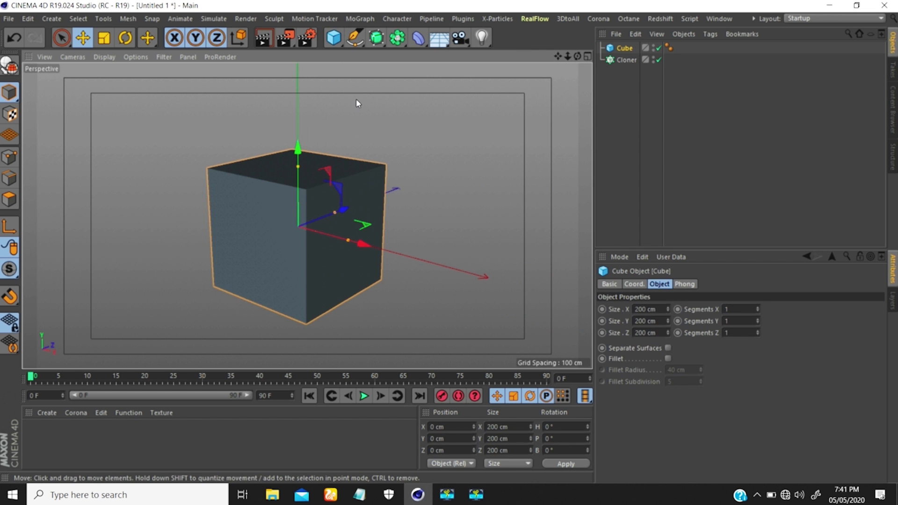
key(t)
drag(459, 149, 265, 295)
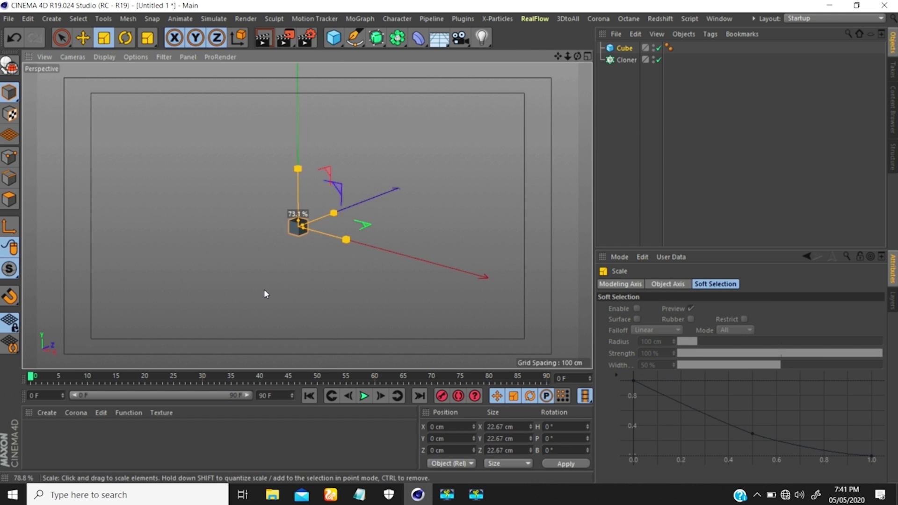
click(626, 48)
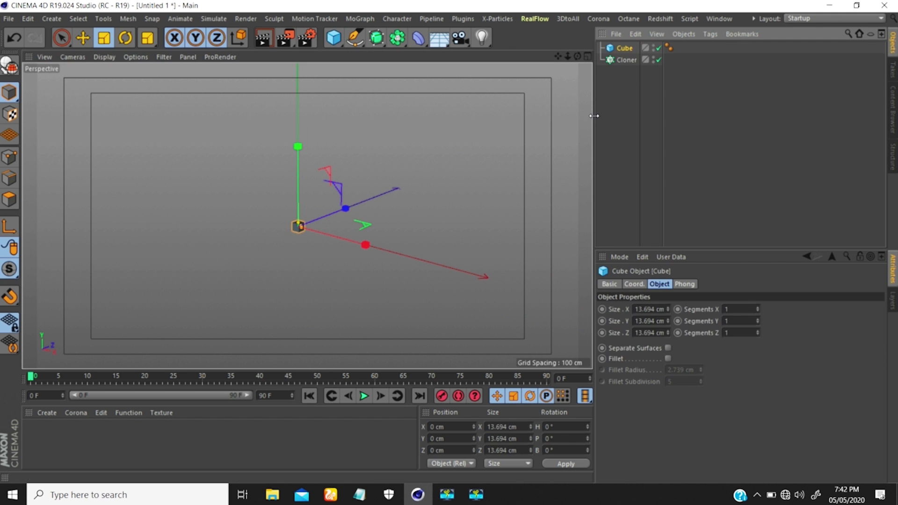
Make the cube a child of the Cloner so that it is cloned.
click(627, 60)
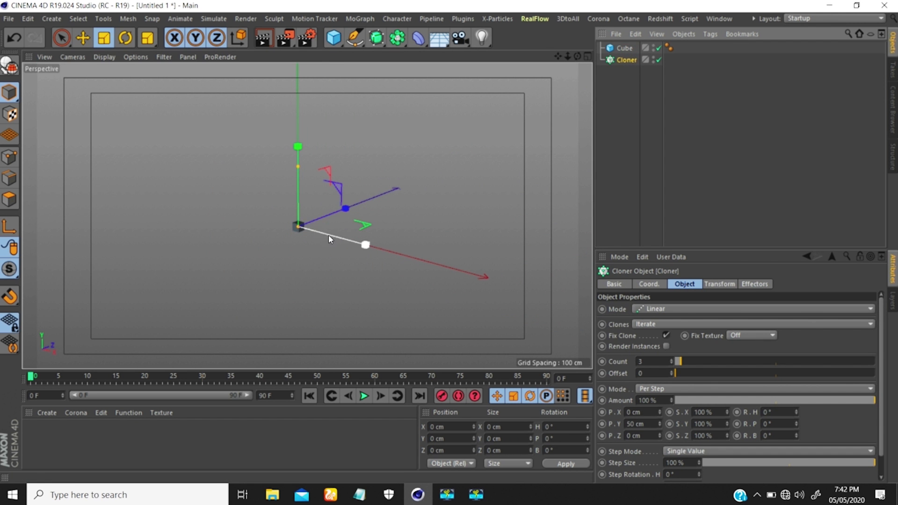
alt+drag(344, 225, 332, 239)
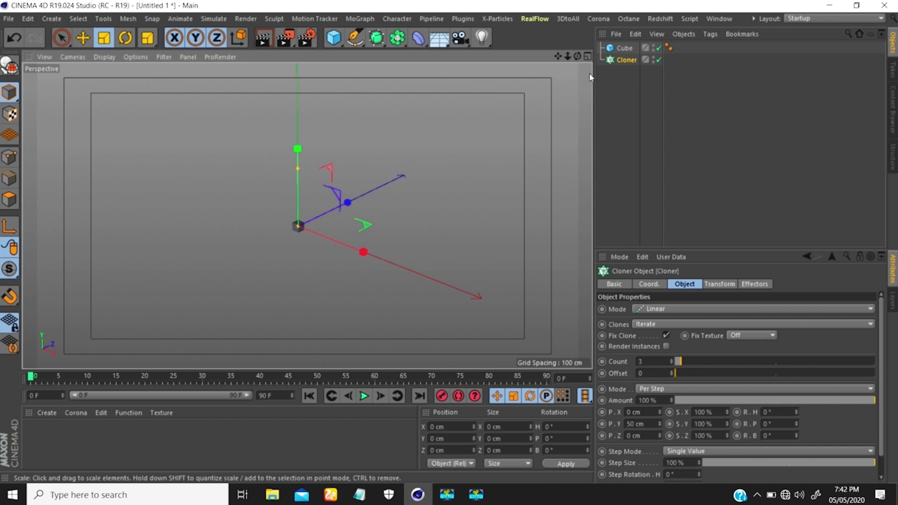
mouse_move(628, 51)
mouse_down()
mouse_move(621, 49)
mouse_move(628, 59)
mouse_up()
alt+drag(311, 214, 325, 193)
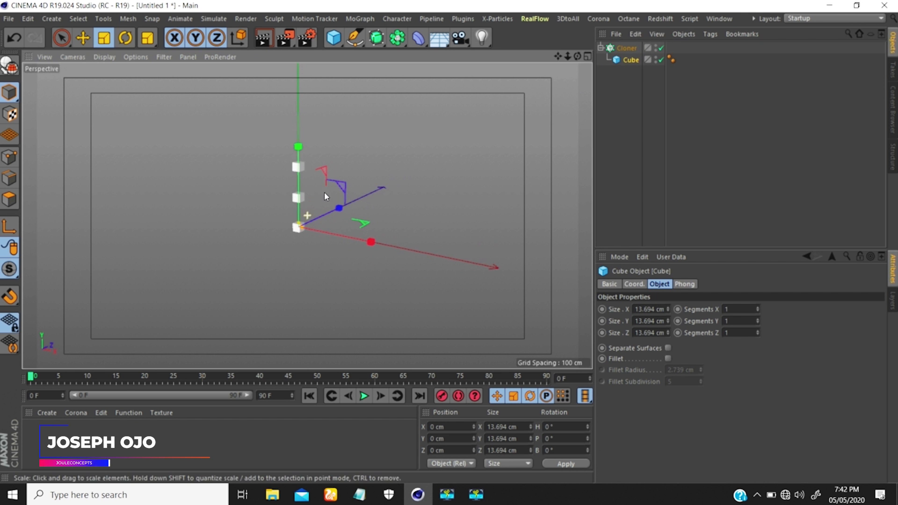
alt+right_drag(300, 217, 309, 181)
alt+middle_drag(306, 207, 314, 224)
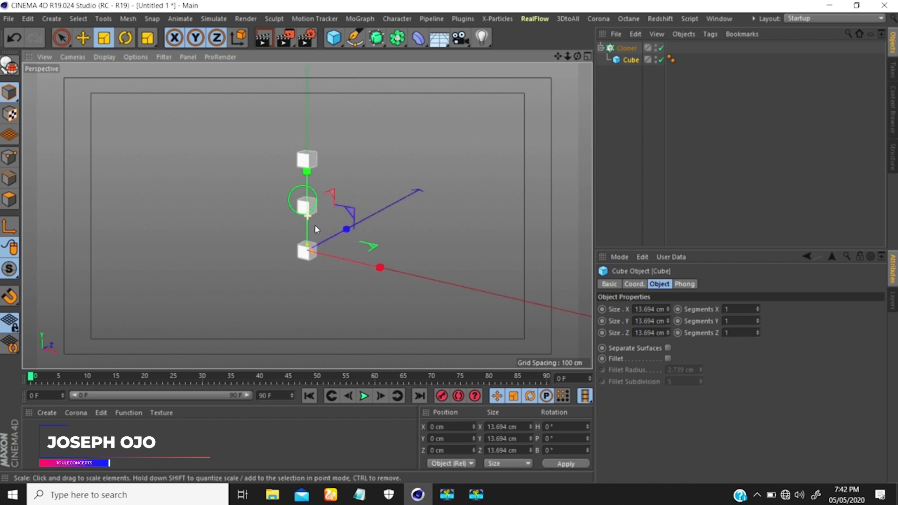
alt+drag(314, 225, 310, 187)
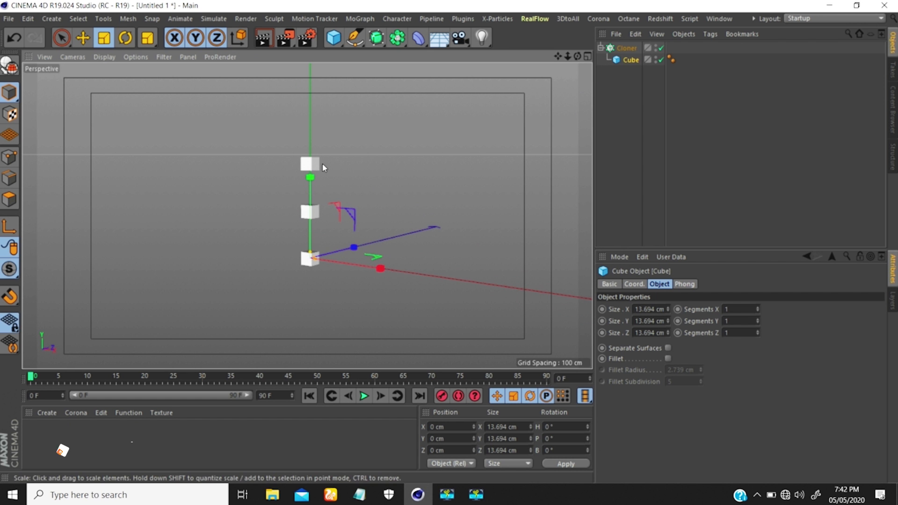
alt+drag(368, 191, 354, 212)
Examine the attributes of the Cloner and its cube, including coordinates, object properties and effectors, along with the linear clone arrangement.
click(626, 47)
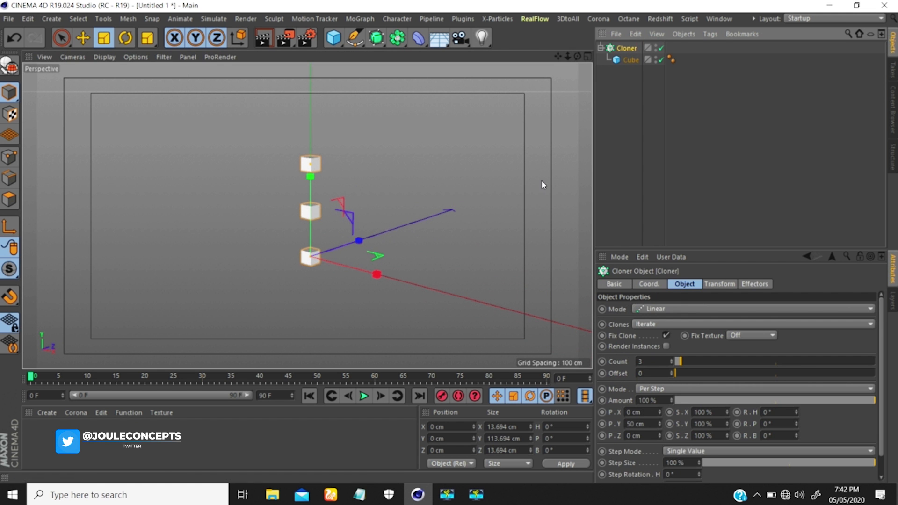
click(613, 284)
click(649, 284)
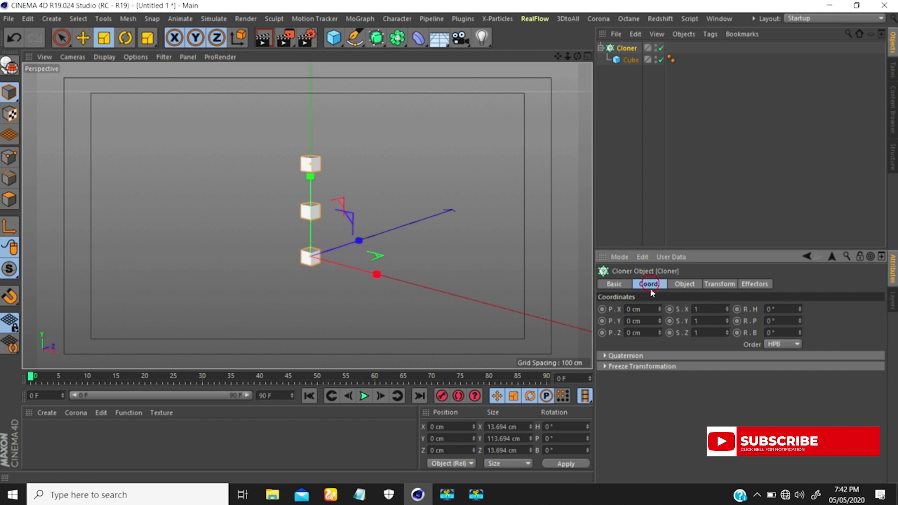
click(631, 58)
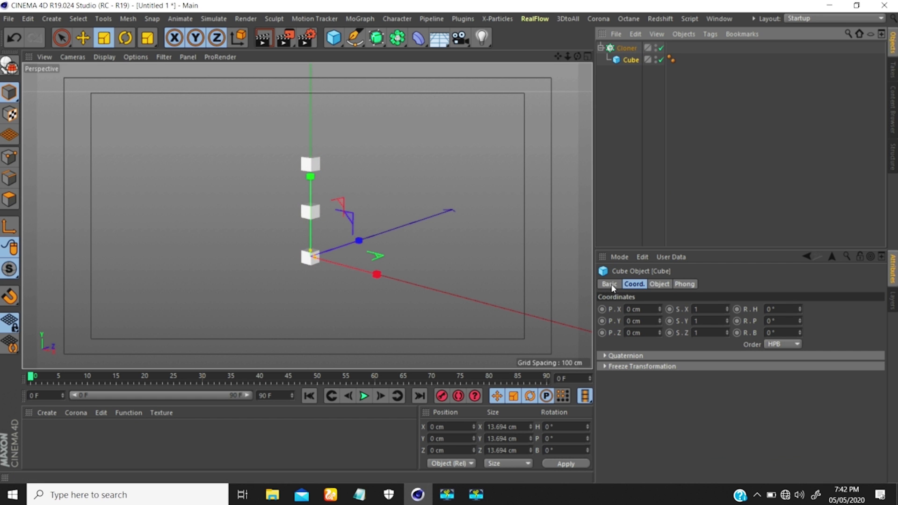
click(626, 48)
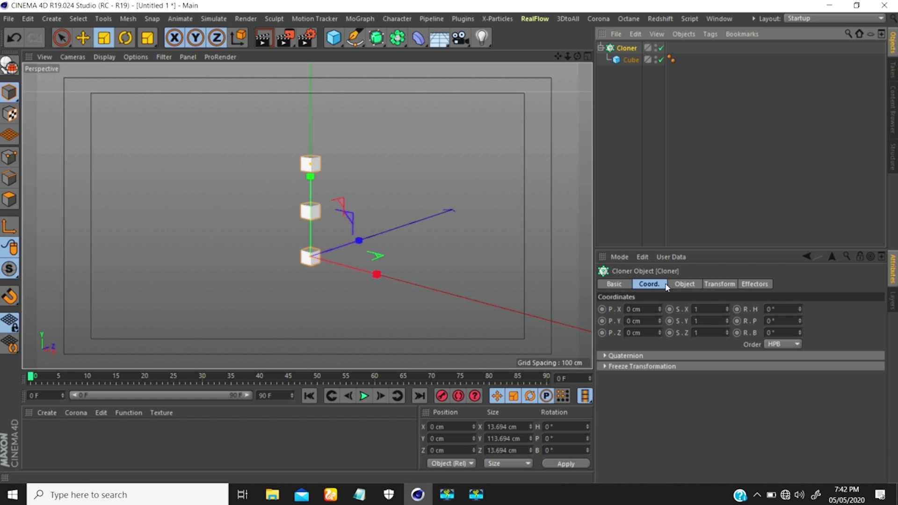
click(684, 284)
click(754, 284)
click(685, 284)
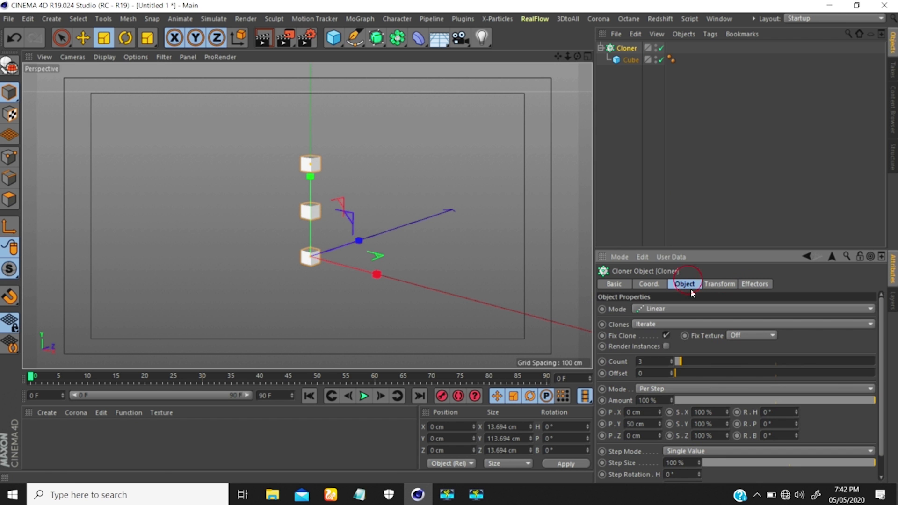
mouse_move(419, 178)
alt+middle_down()
mouse_move(363, 148)
mouse_move(347, 164)
alt+middle_up()
alt+right_drag(321, 194, 286, 227)
mouse_move(298, 186)
alt+middle_down()
mouse_move(275, 183)
mouse_move(284, 183)
alt+middle_up()
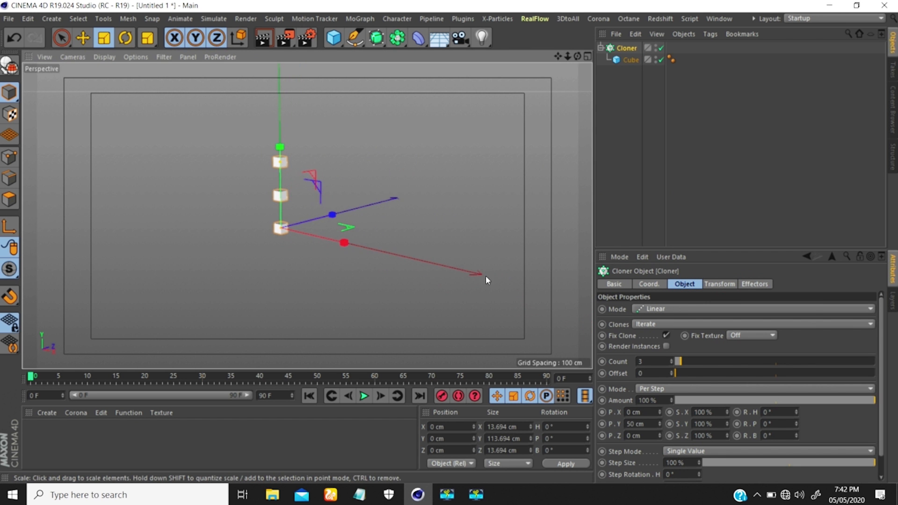
click(686, 284)
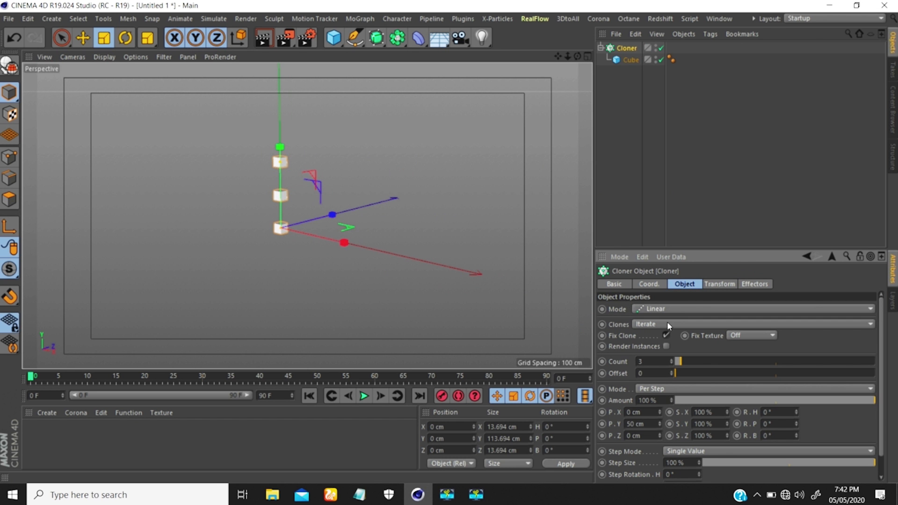
alt+right_drag(284, 191, 299, 177)
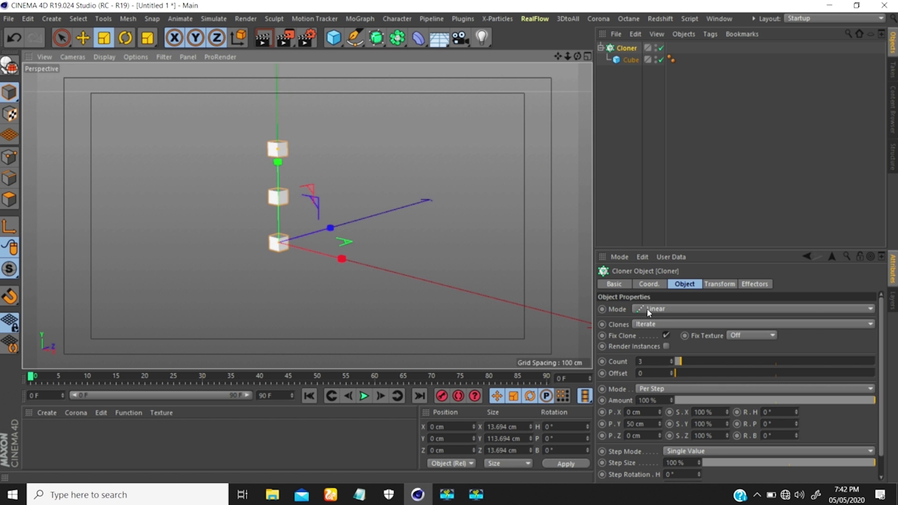
alt+drag(303, 217, 304, 214)
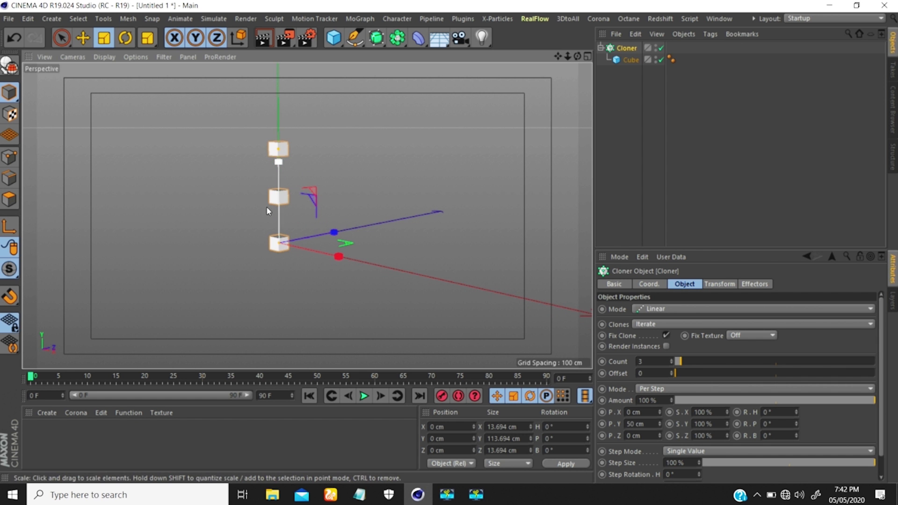
Set the Cloner's mode to Radial to try a circular arrangement of the cubes.
click(653, 310)
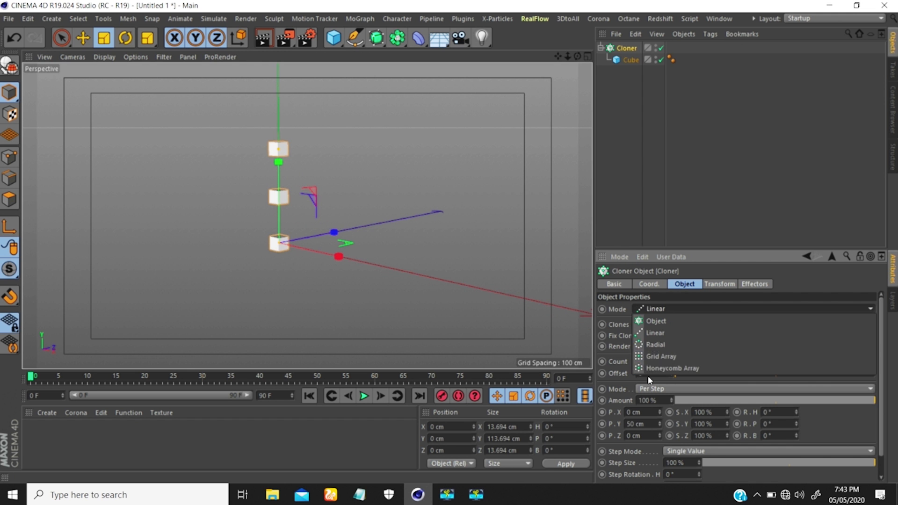
click(655, 345)
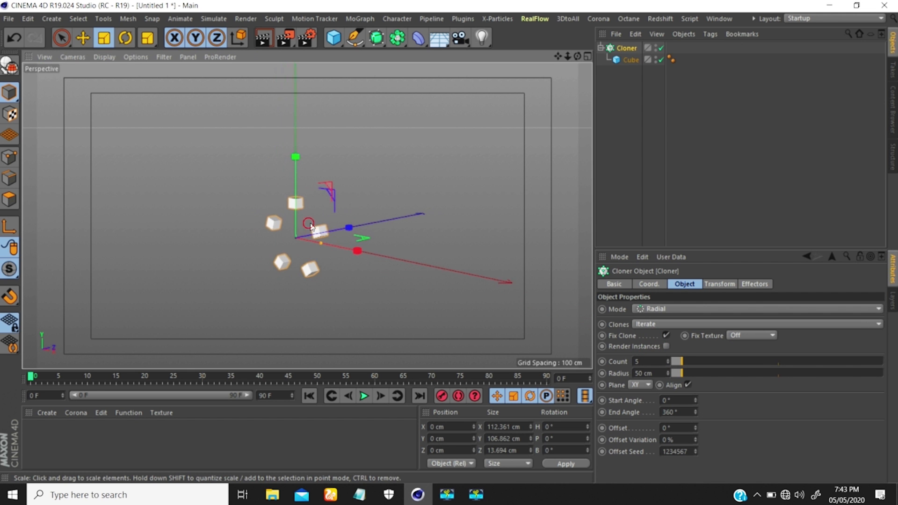
alt+drag(347, 229, 312, 223)
Set the Cloner's mode to Grid Array to try a three-dimensional grid of cubes.
click(656, 309)
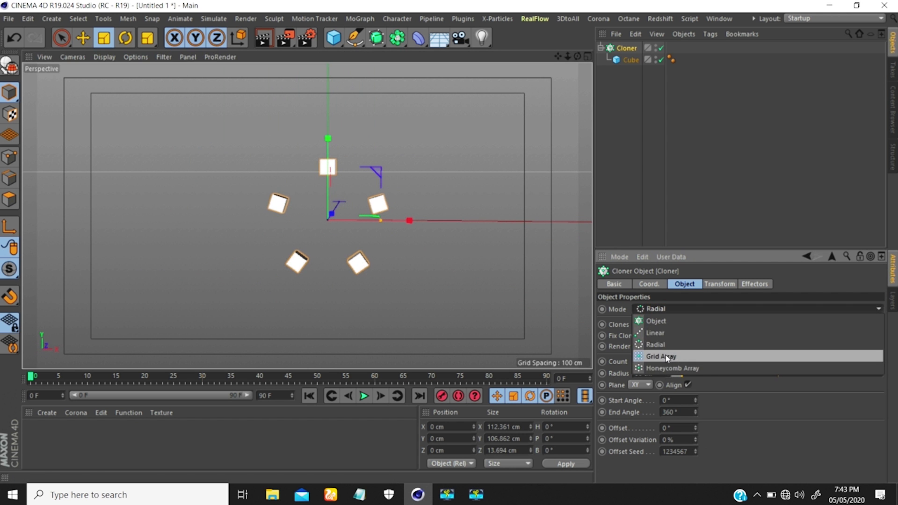
click(659, 356)
mouse_move(426, 277)
alt+mouse_down()
mouse_move(290, 234)
mouse_move(197, 228)
mouse_move(394, 249)
mouse_move(297, 214)
mouse_move(278, 267)
mouse_move(213, 251)
mouse_move(252, 294)
mouse_move(261, 248)
mouse_move(248, 247)
alt+mouse_up()
Set the Cloner's mode to Honeycomb Array and view the clone pattern from several angles.
click(660, 309)
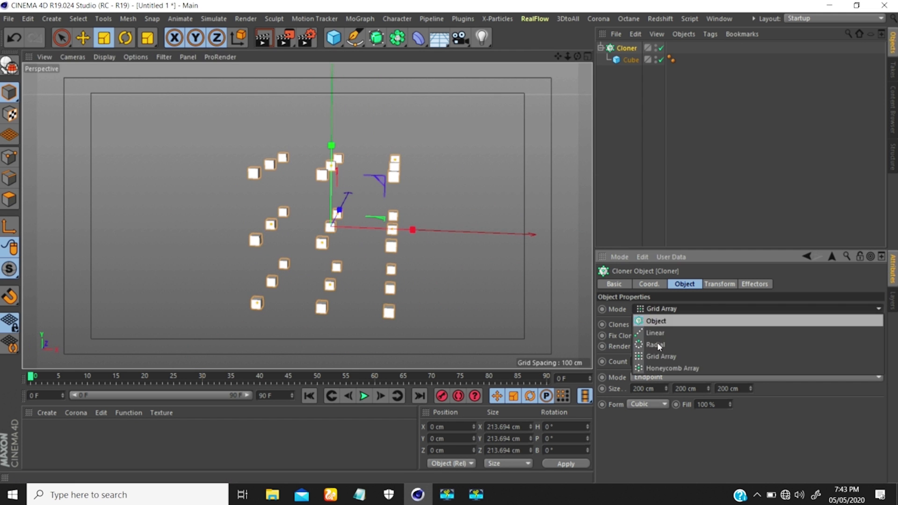
click(657, 368)
scroll(364, 200, down, 5)
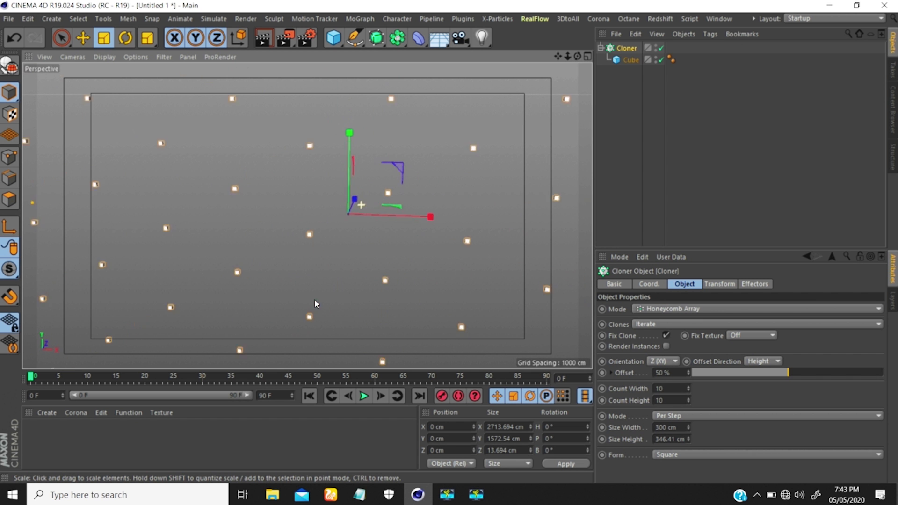
scroll(346, 232, down, 3)
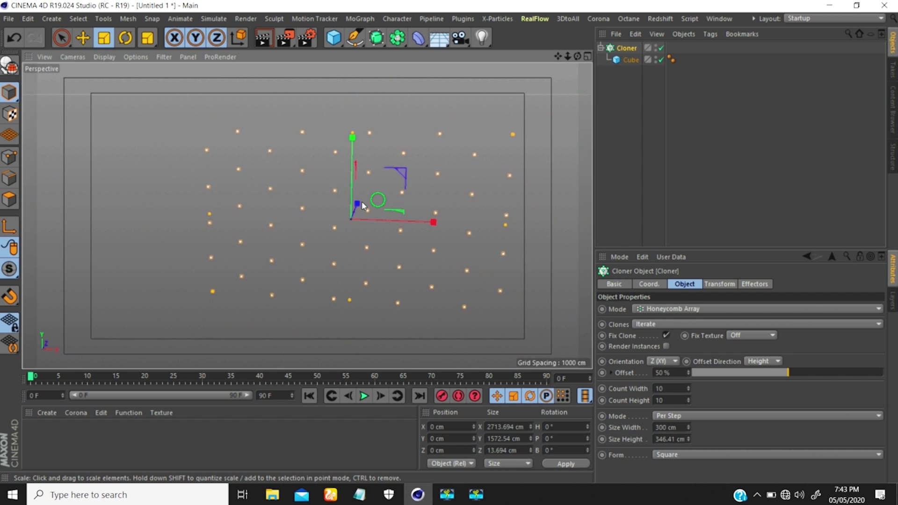
mouse_move(369, 209)
alt+mouse_down()
mouse_move(279, 204)
mouse_move(424, 212)
alt+mouse_up()
mouse_move(201, 185)
alt+mouse_down()
mouse_move(270, 182)
mouse_move(284, 200)
mouse_move(286, 190)
mouse_move(236, 190)
mouse_move(304, 176)
mouse_move(304, 183)
mouse_move(363, 190)
mouse_move(336, 194)
mouse_move(359, 186)
mouse_move(352, 192)
alt+mouse_up()
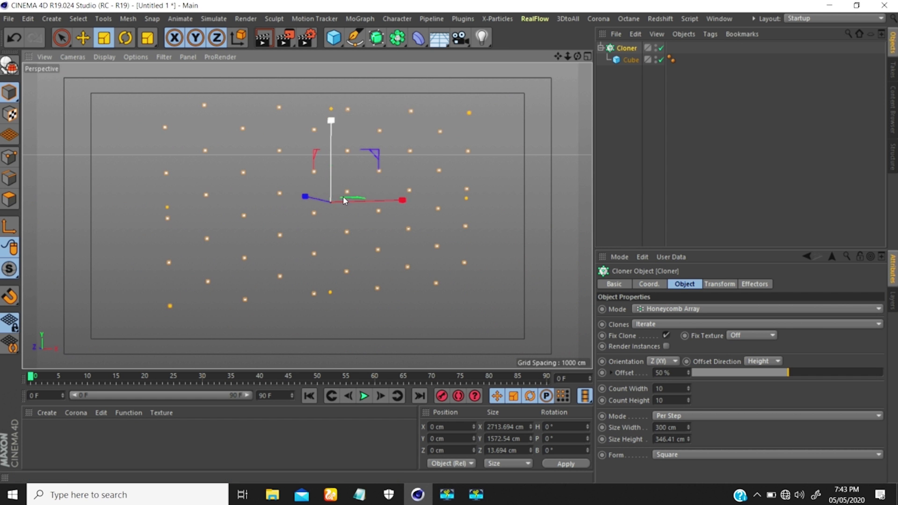
mouse_move(315, 219)
alt+right_down()
mouse_move(301, 240)
mouse_move(319, 199)
mouse_move(290, 248)
alt+right_up()
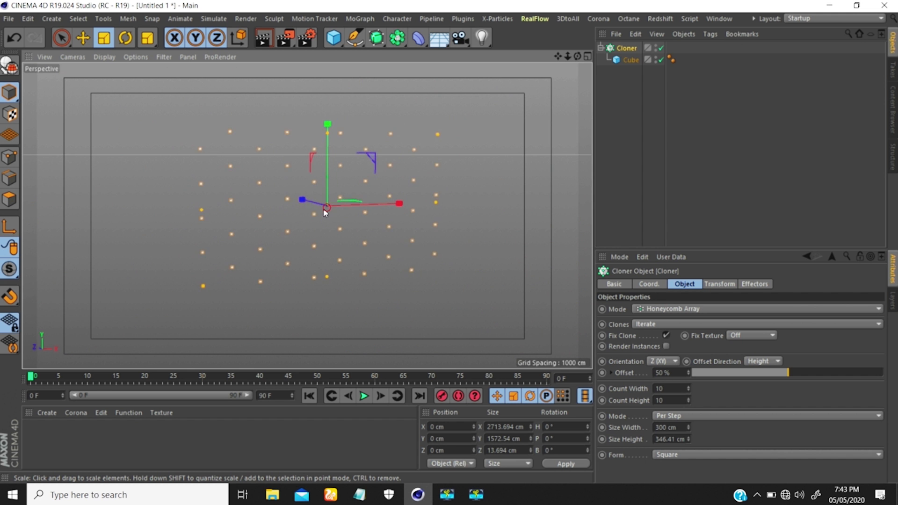
mouse_move(326, 209)
alt+mouse_down()
mouse_move(284, 235)
mouse_move(273, 209)
mouse_move(336, 208)
mouse_move(336, 190)
alt+mouse_up()
alt+drag(309, 161, 172, 177)
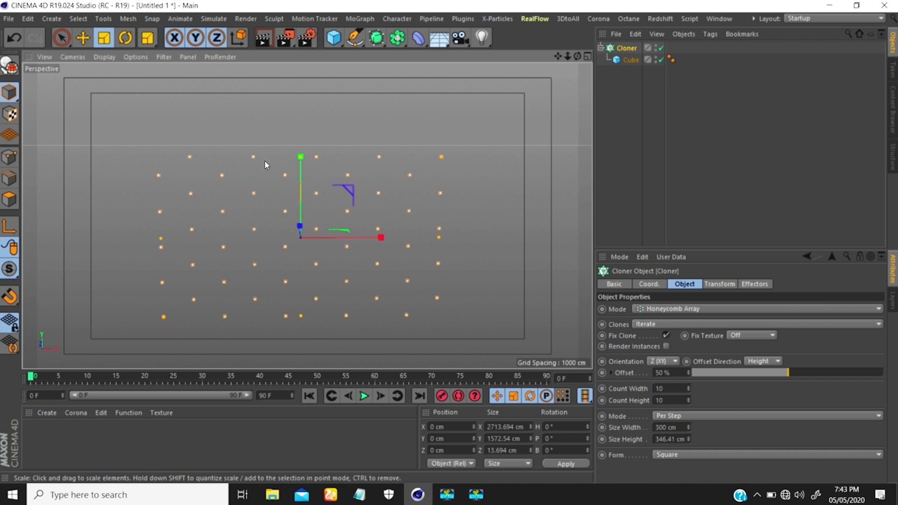
Set the Cloner's mode to Object to try distributing the clones over another object.
alt+drag(334, 243, 335, 216)
click(667, 310)
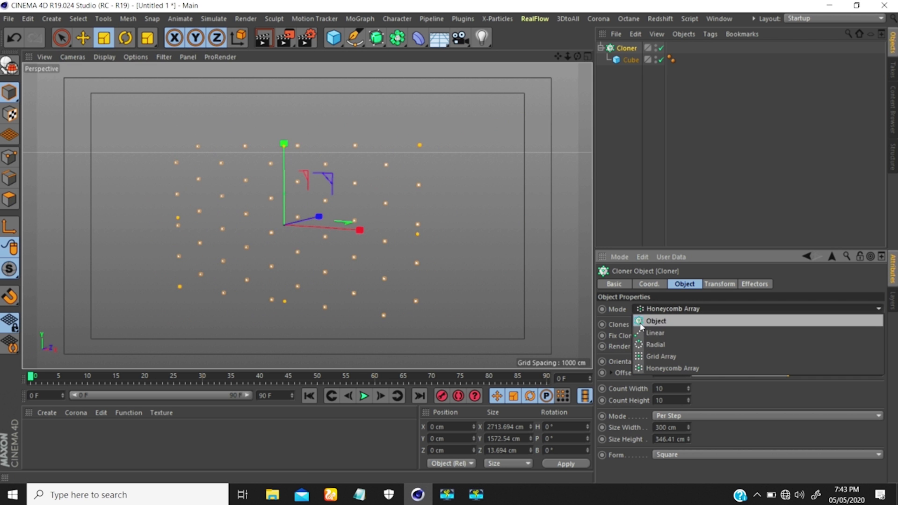
click(648, 322)
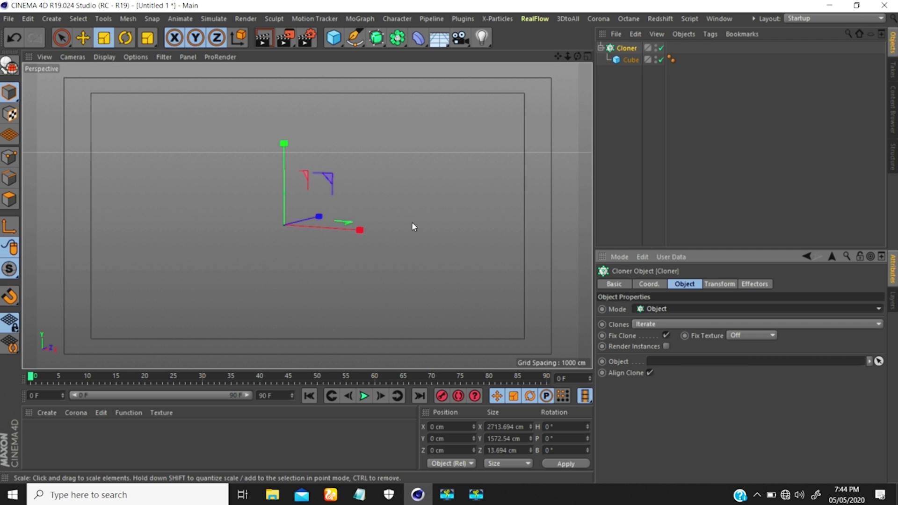
alt+drag(374, 194, 371, 198)
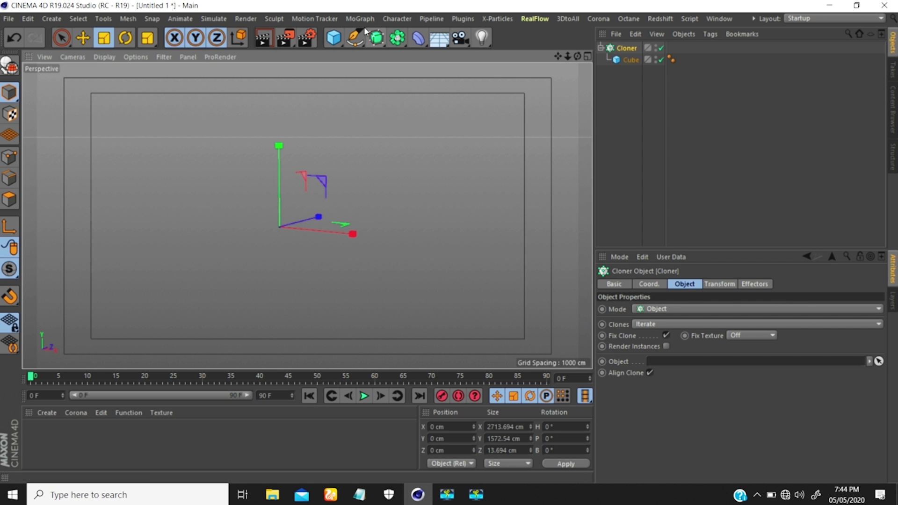
Add a Sphere primitive and scale it up to a radius of about 251 cm.
click(333, 37)
click(557, 78)
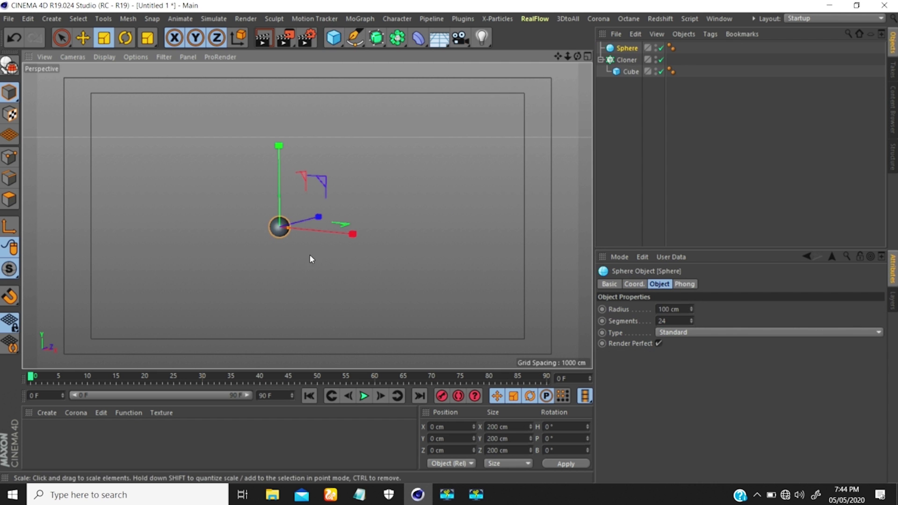
mouse_move(287, 231)
mouse_down()
mouse_move(304, 236)
mouse_move(288, 236)
mouse_up()
scroll(287, 236, up, 5)
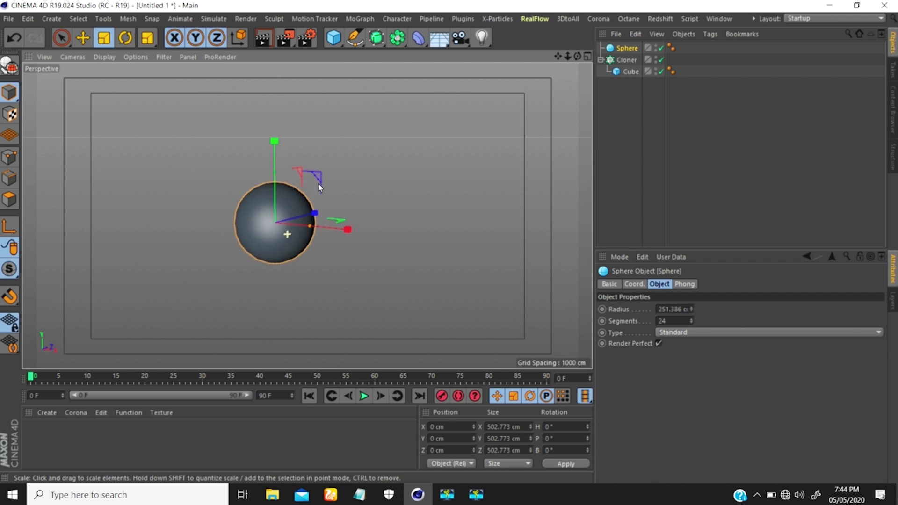
Assign the sphere as the Cloner's target object and view the cubes distributed over its surface.
click(622, 60)
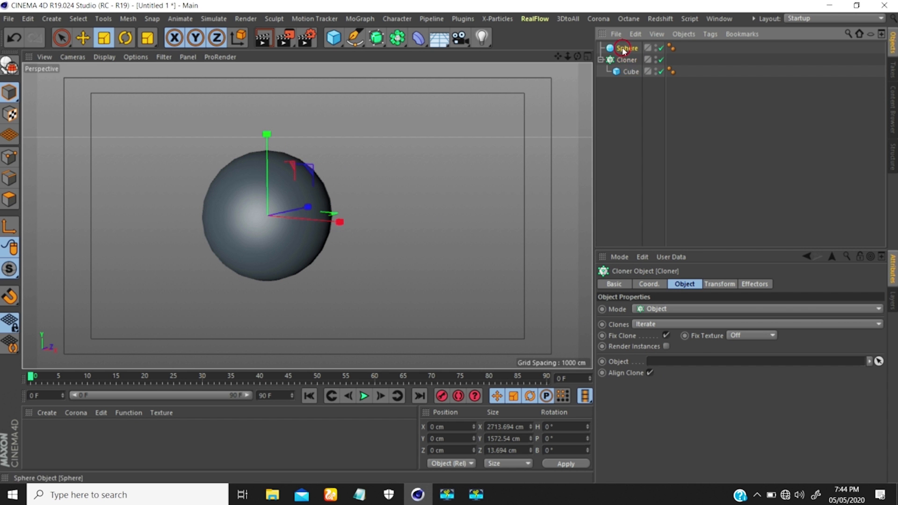
drag(623, 49, 677, 367)
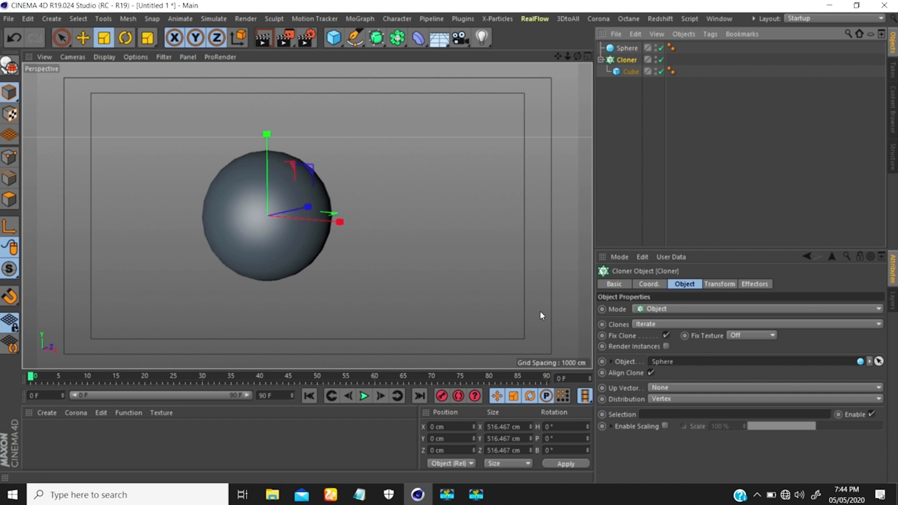
scroll(316, 176, up, 5)
mouse_move(314, 175)
alt+mouse_down()
mouse_move(357, 198)
mouse_move(320, 206)
mouse_move(358, 220)
mouse_move(334, 197)
alt+mouse_up()
scroll(331, 201, up, 2)
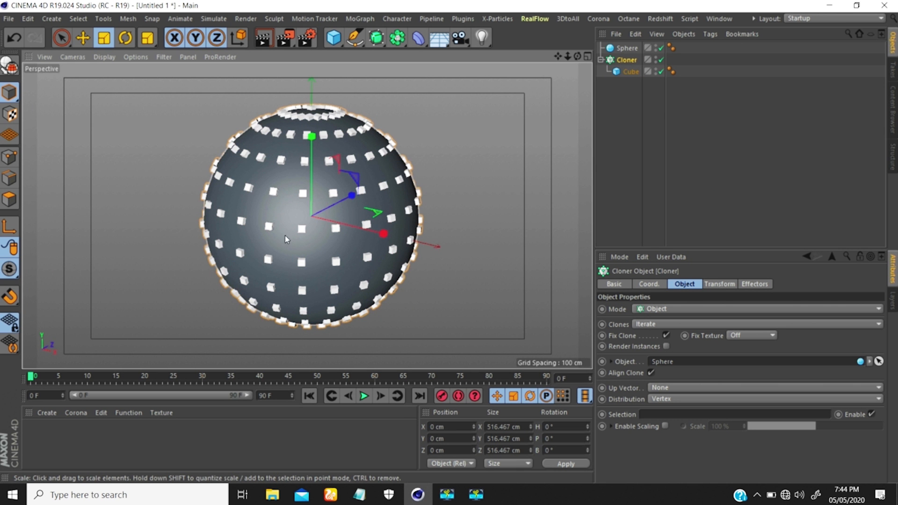
alt+drag(297, 214, 267, 221)
scroll(297, 219, down, 4)
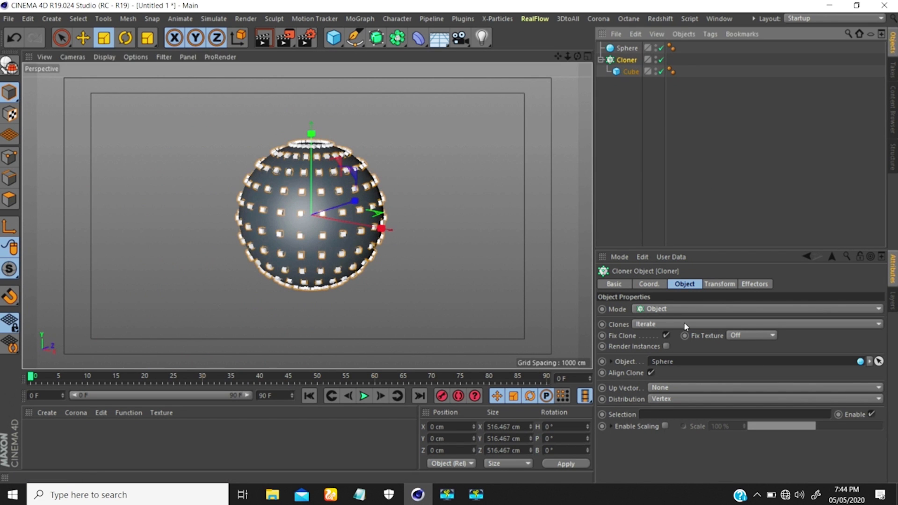
Switch the Cloner back to Linear mode and shrink the sphere to a radius of about 7.9 cm.
click(661, 308)
click(652, 333)
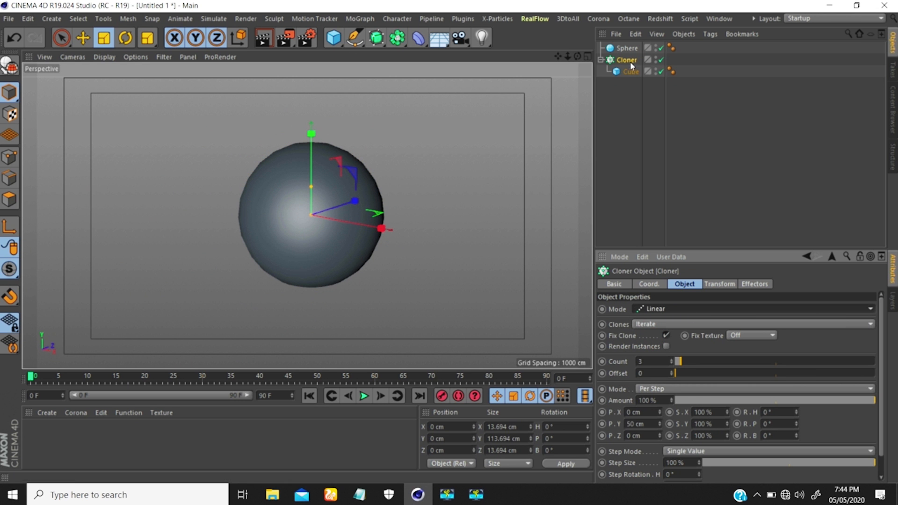
click(624, 49)
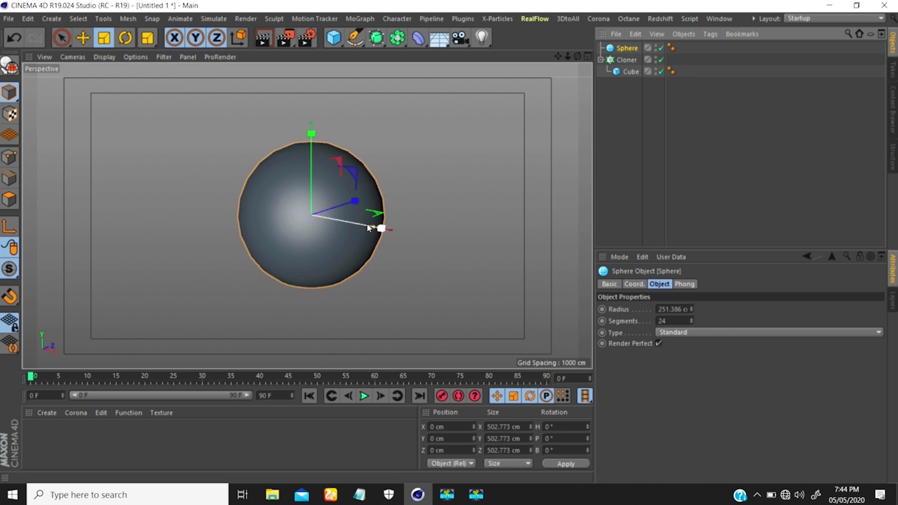
drag(372, 227, 310, 230)
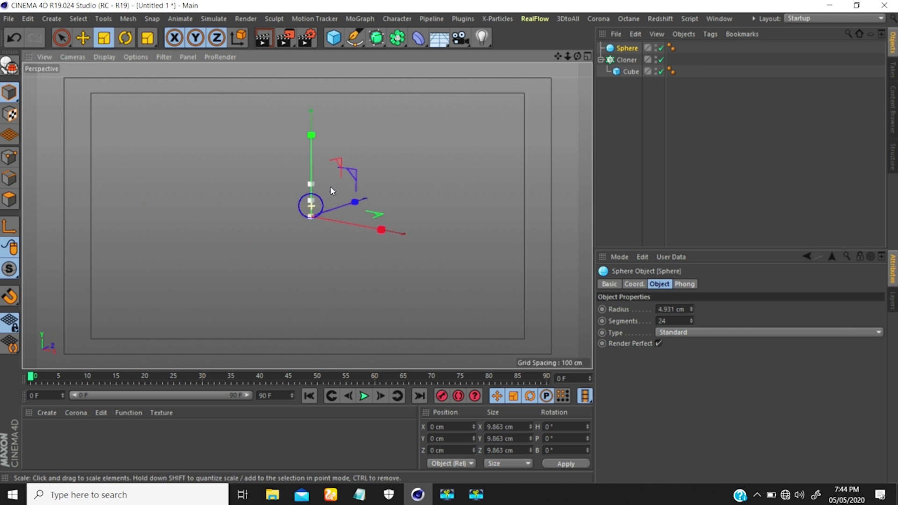
scroll(318, 206, up, 5)
drag(360, 208, 393, 257)
Review the Cloner's Clones options, keeping Iterate, and place the sphere inside the Cloner above the cube.
click(627, 60)
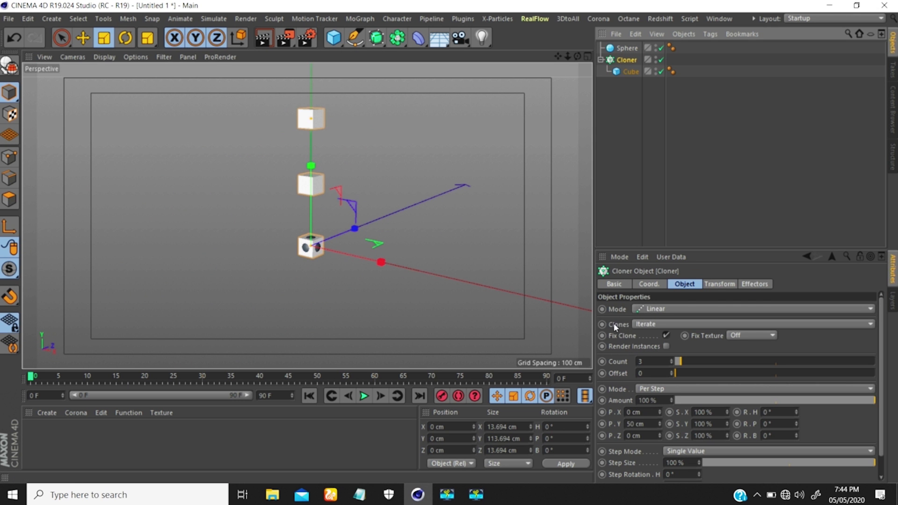
click(642, 326)
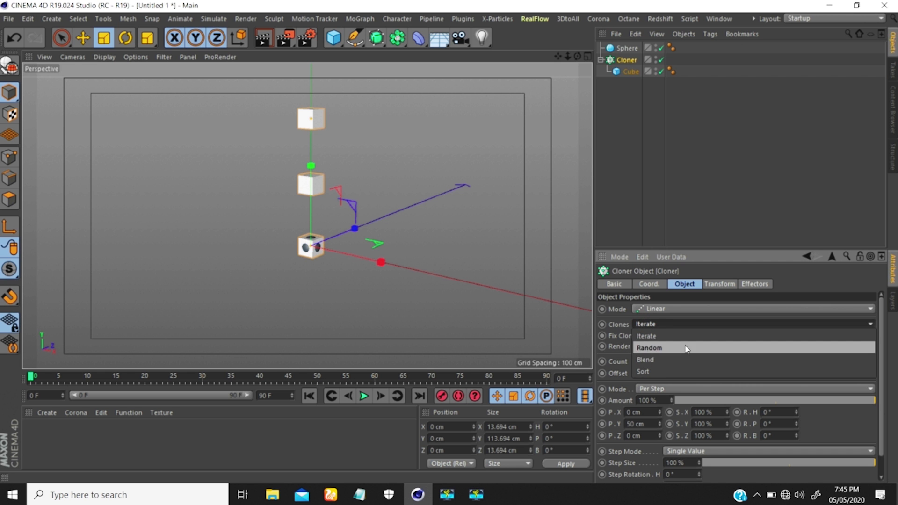
click(618, 323)
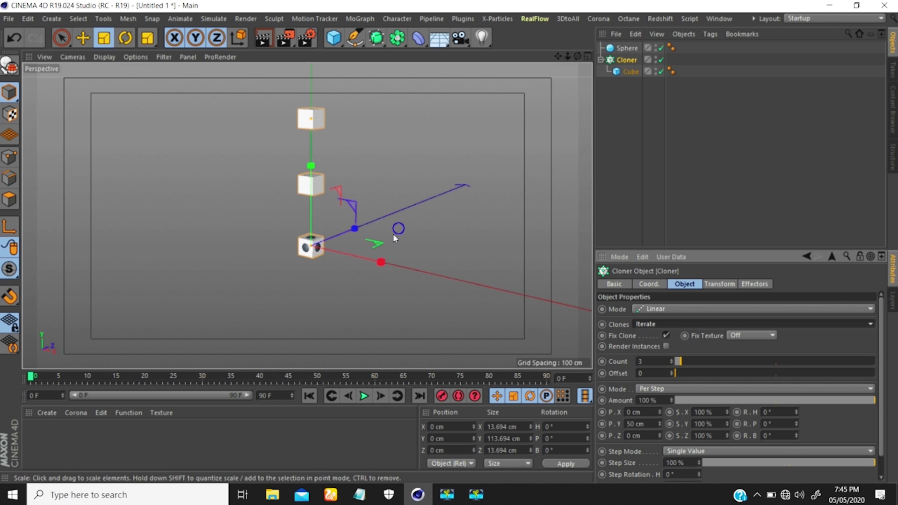
mouse_move(393, 234)
alt+mouse_down()
mouse_move(369, 223)
mouse_move(475, 258)
alt+mouse_up()
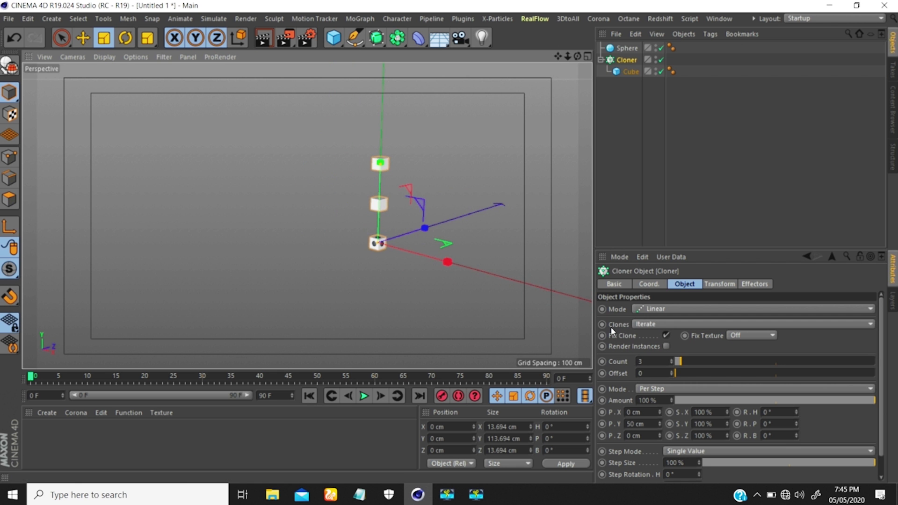
alt+drag(374, 220, 360, 245)
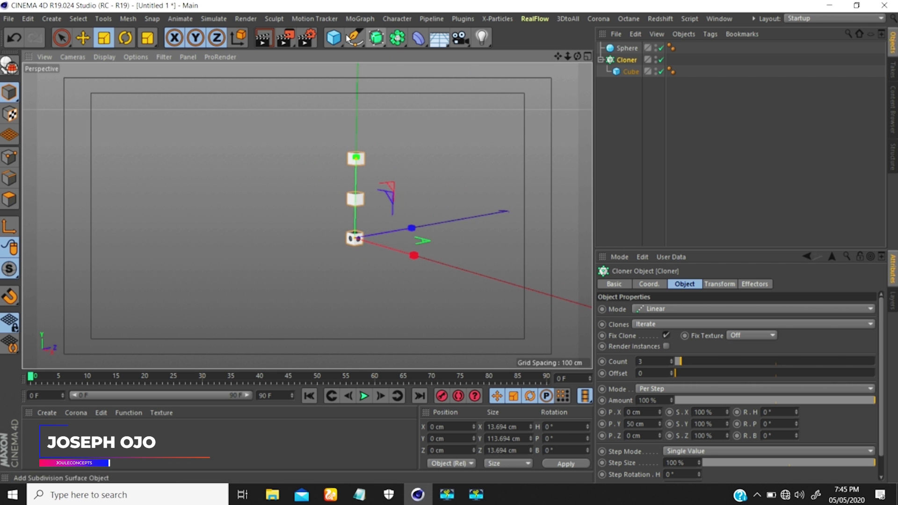
drag(625, 55, 628, 69)
Add a Platonic primitive, scale it down to a radius of about 12.7 cm, and place it inside the Cloner above the sphere.
drag(334, 37, 333, 38)
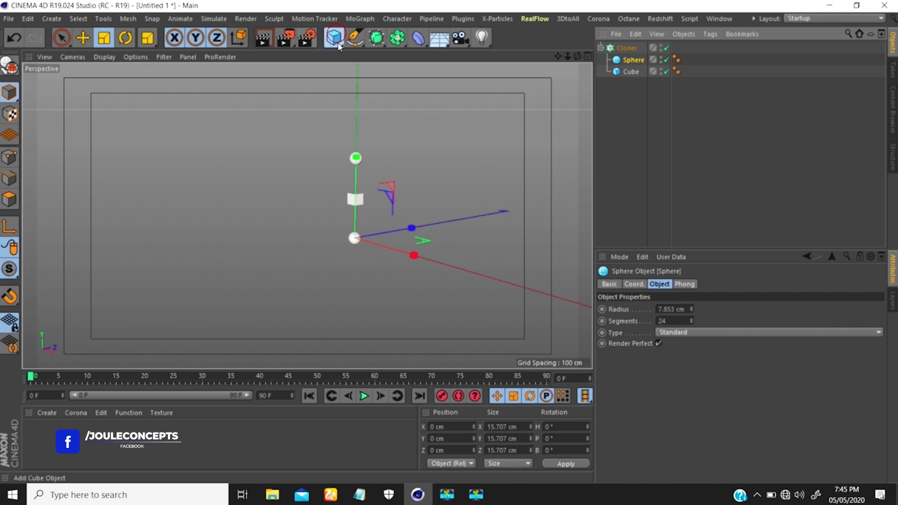
click(433, 140)
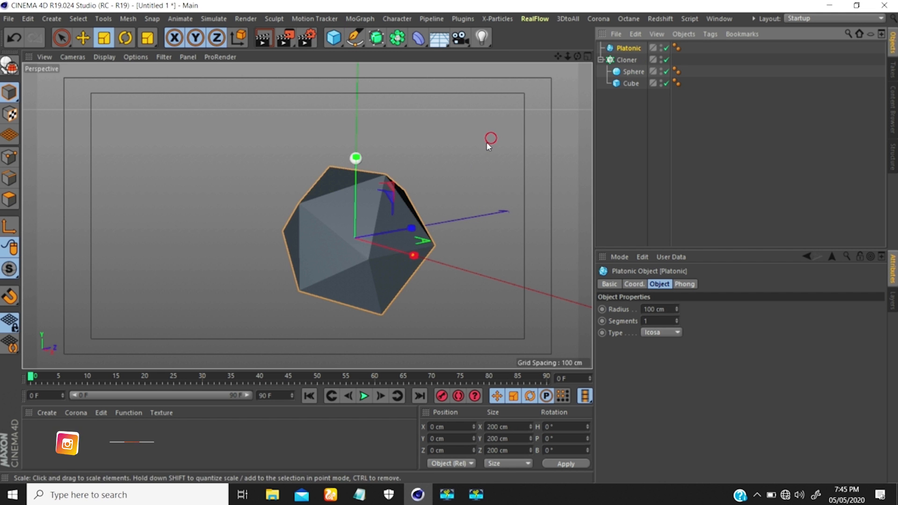
drag(486, 142, 211, 362)
drag(629, 49, 629, 66)
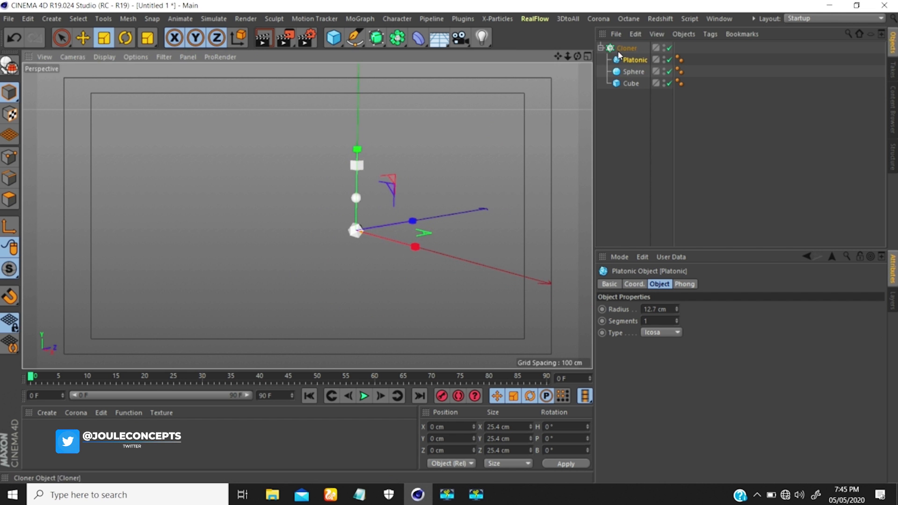
Examine the Platonic, Sphere and Cube children one by one and compare their order with the linear clones.
click(354, 201)
drag(354, 200, 361, 178)
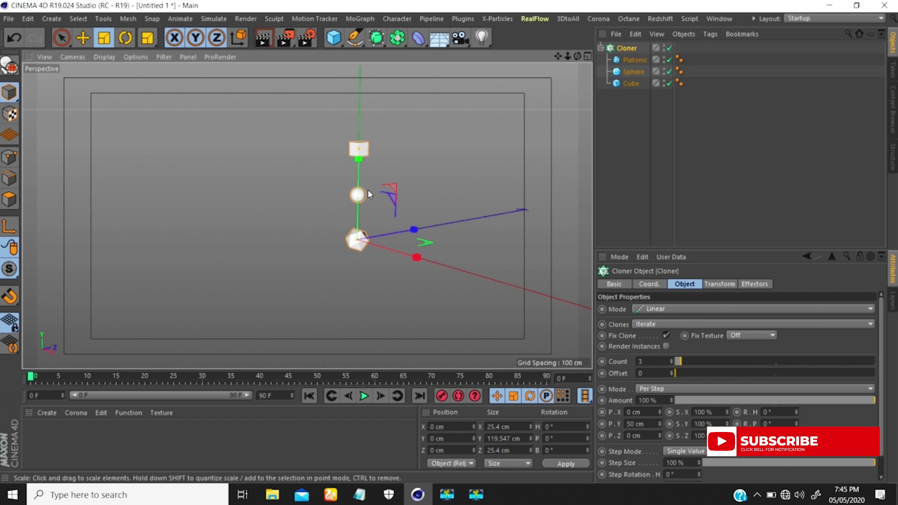
drag(367, 190, 360, 209)
alt+middle_drag(360, 207, 353, 210)
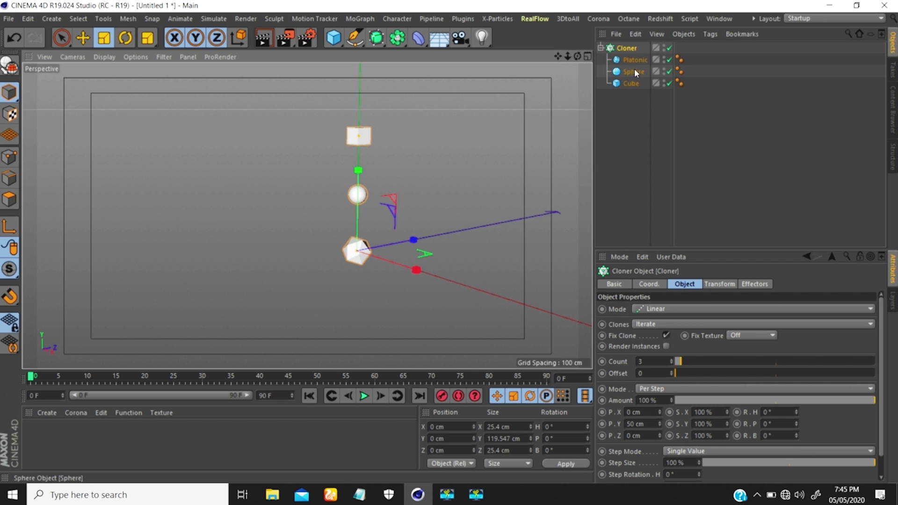
click(627, 59)
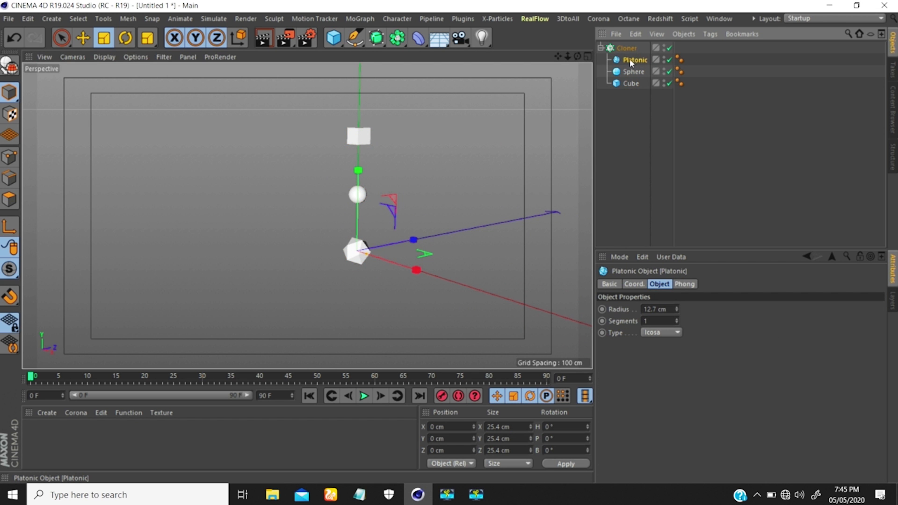
click(632, 72)
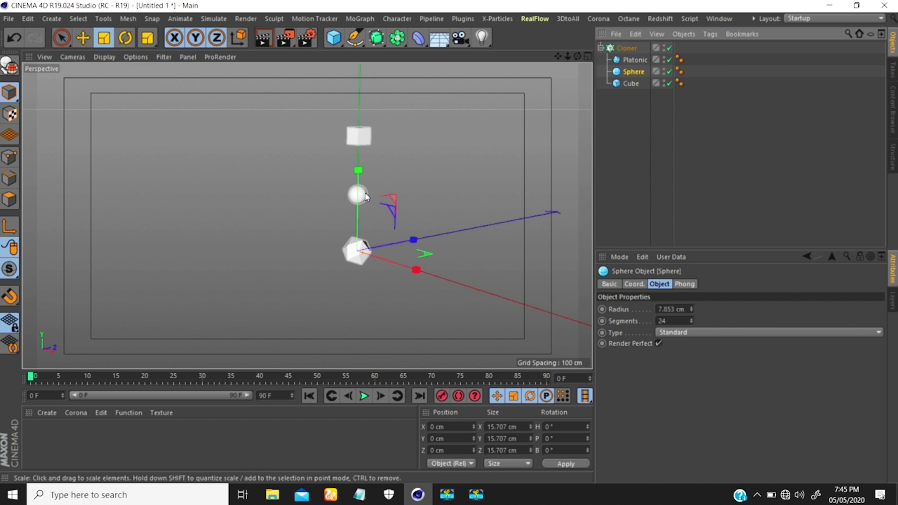
click(630, 84)
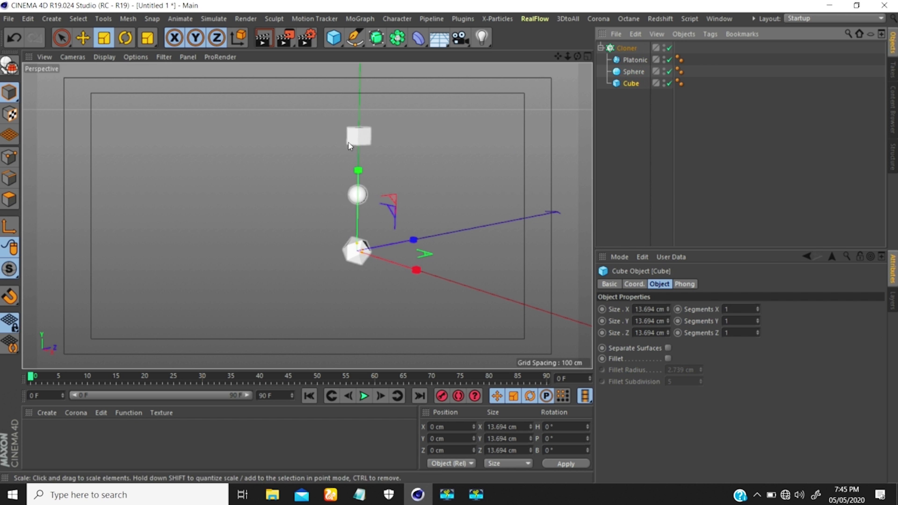
Set the Cloner's count to 24 and examine the sequence of shapes along the column.
click(626, 49)
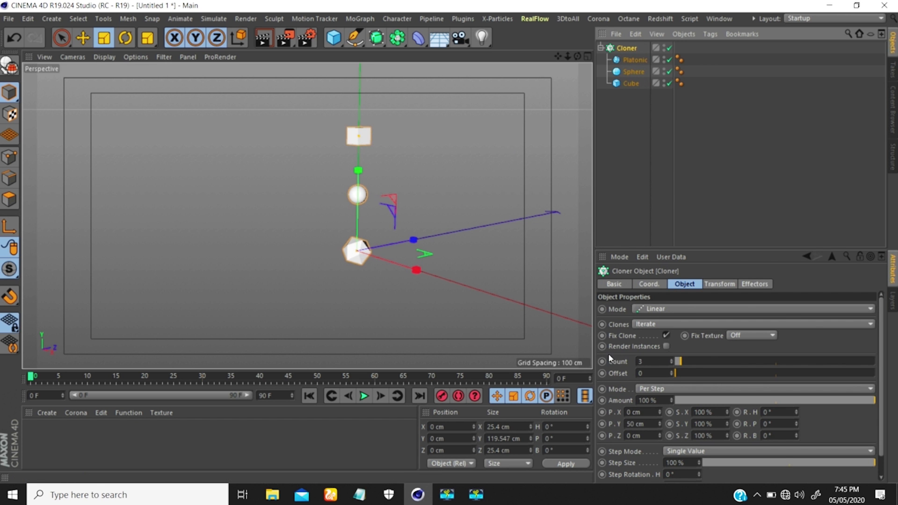
drag(686, 360, 723, 362)
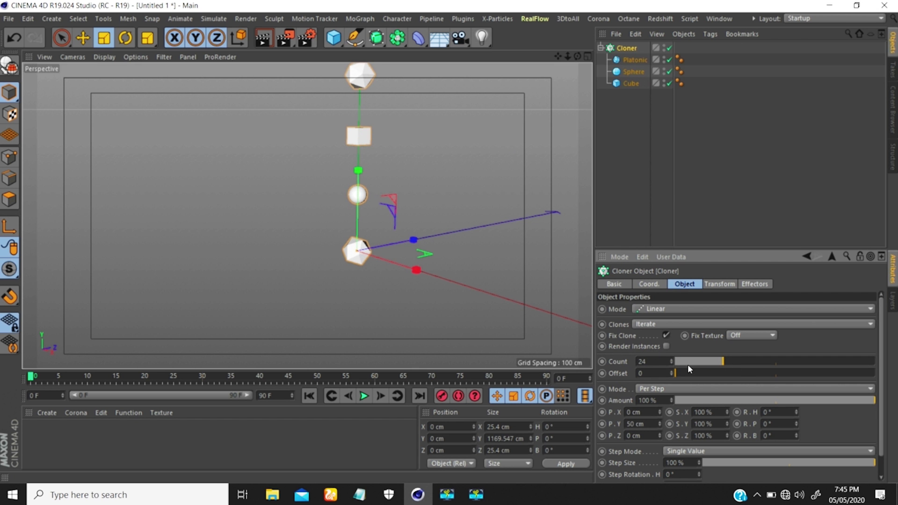
scroll(354, 257, down, 4)
scroll(280, 244, down, 5)
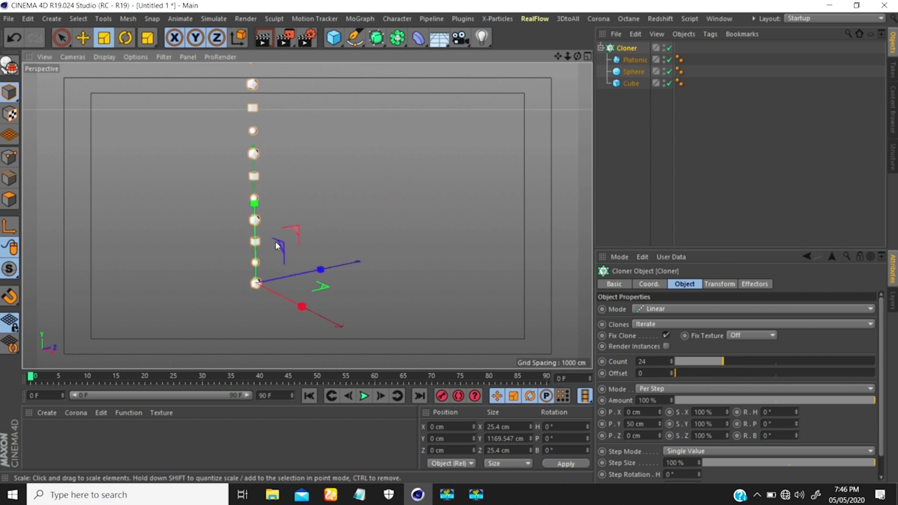
scroll(319, 229, up, 3)
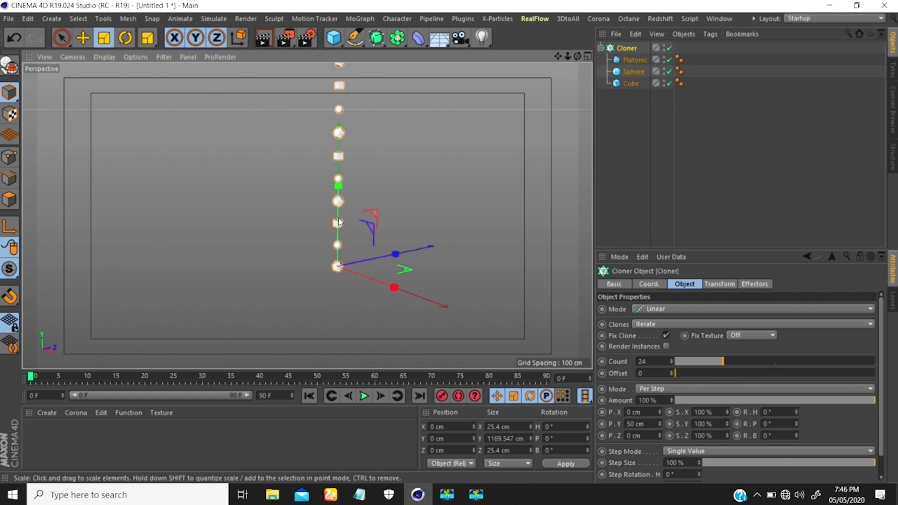
alt+drag(342, 223, 347, 185)
scroll(343, 225, up, 2)
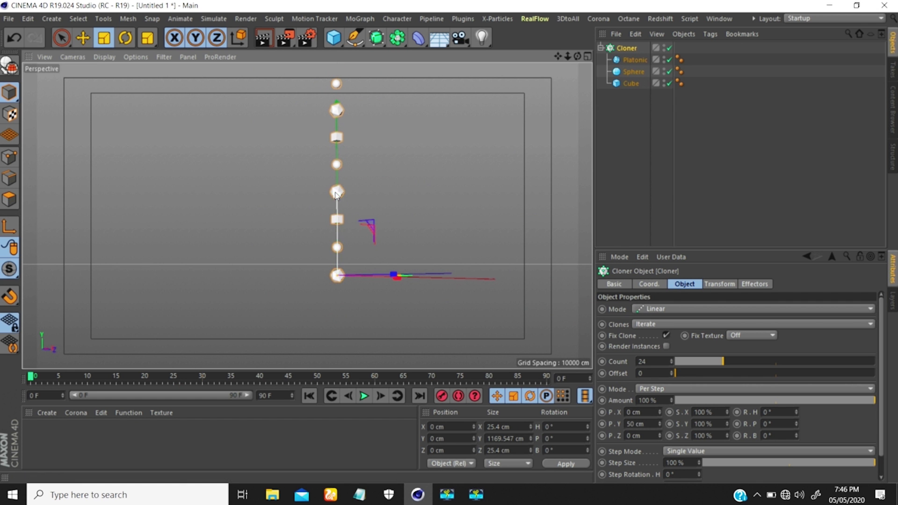
scroll(332, 221, down, 5)
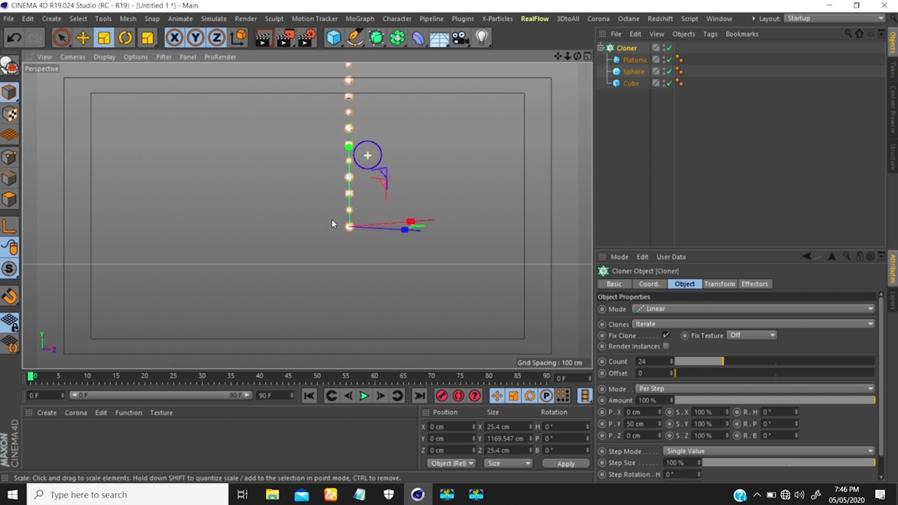
Set the Cloner's Clones option to Random and view the order of shapes in the column.
click(627, 48)
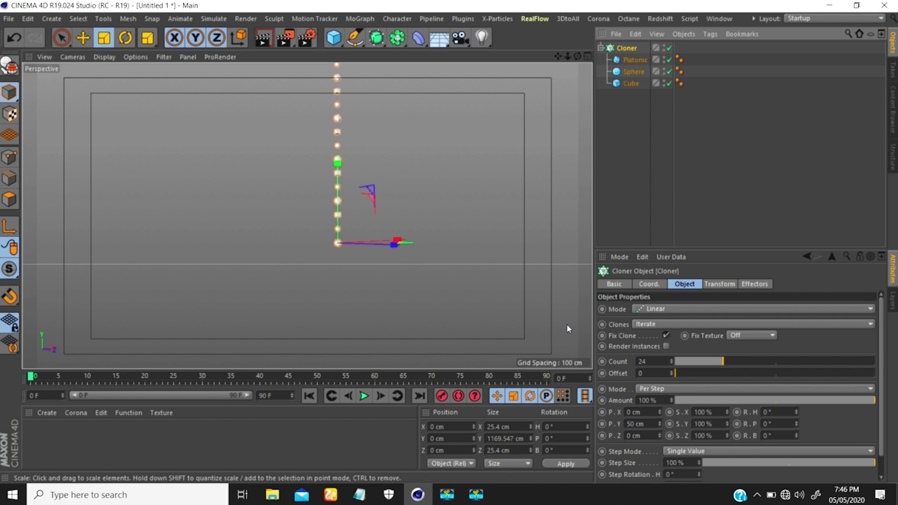
click(648, 324)
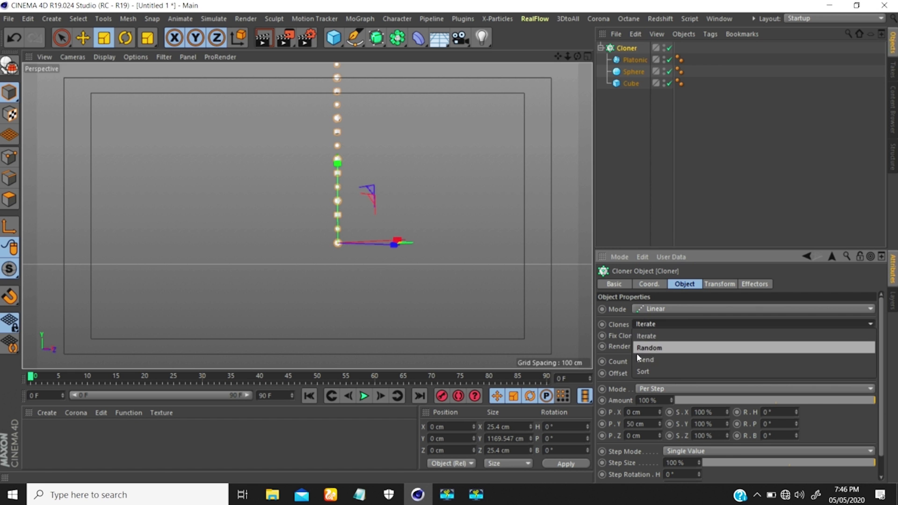
click(644, 348)
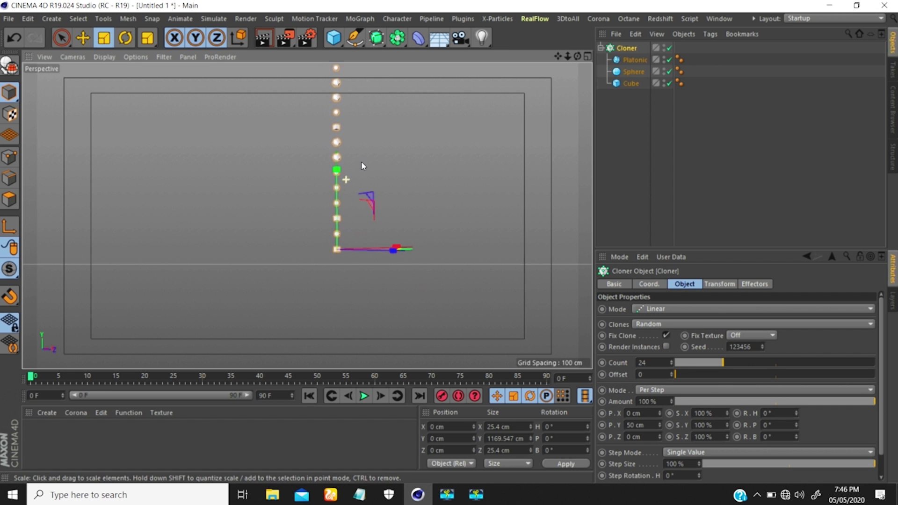
alt+middle_drag(361, 161, 368, 188)
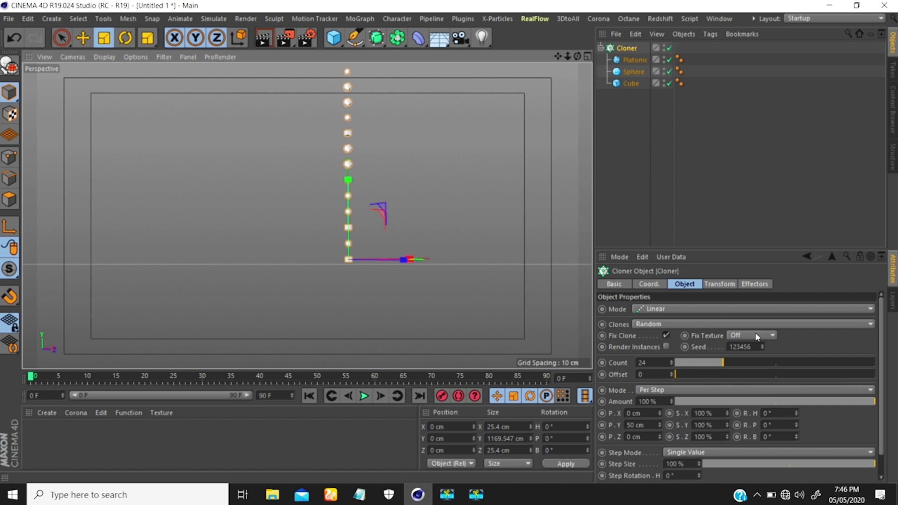
Switch the Cloner's Clones option to Iterate and back to Random to compare the order of the shapes.
click(670, 326)
click(653, 334)
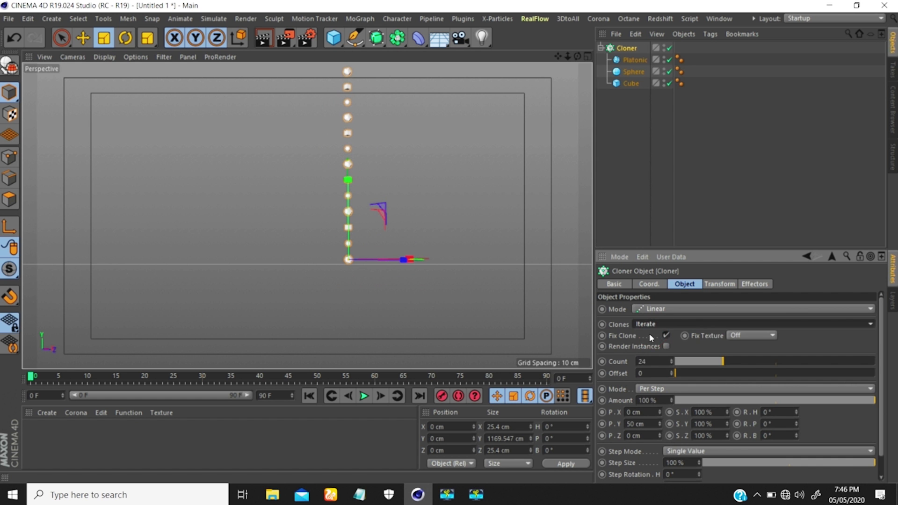
click(655, 324)
click(645, 348)
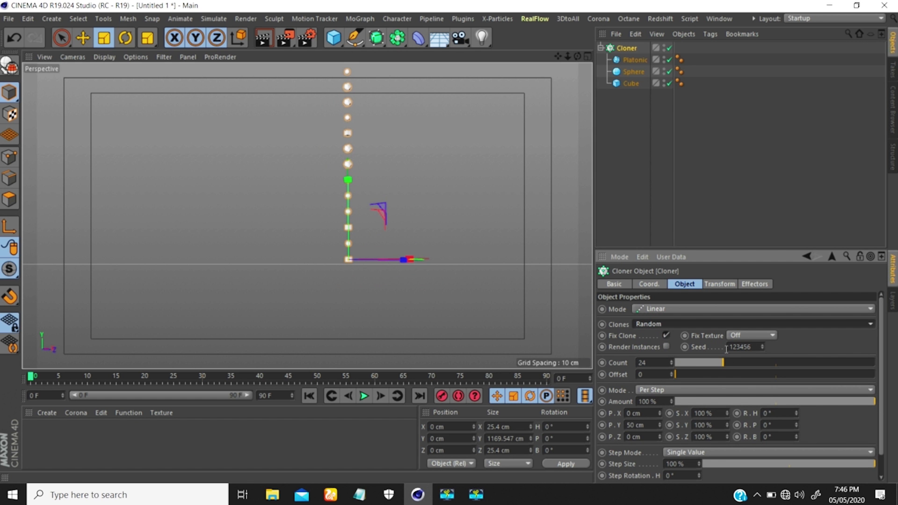
Lower the Cloner's random seed to 123450 to produce a different random order of shapes.
alt+right_drag(373, 179, 390, 147)
alt+middle_drag(331, 253, 349, 223)
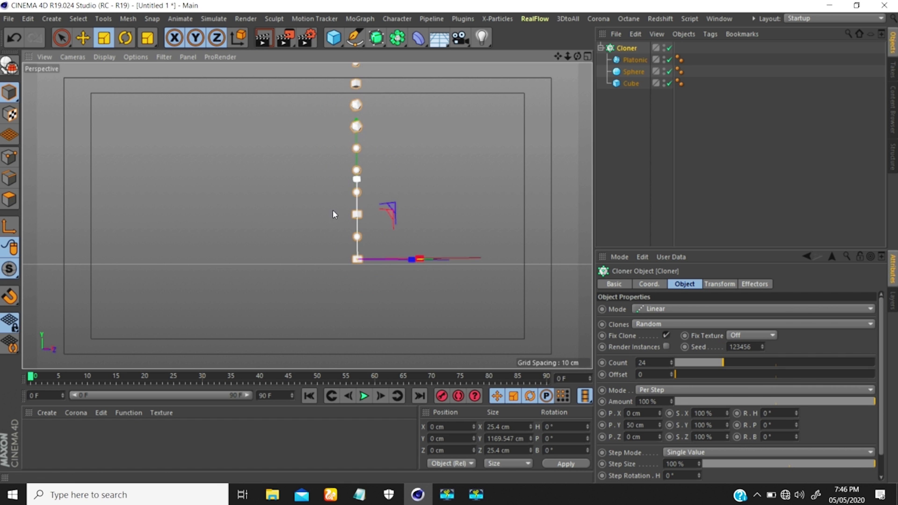
mouse_move(349, 243)
alt+right_down()
mouse_move(380, 182)
mouse_move(328, 340)
alt+right_up()
mouse_move(355, 100)
alt+right_down()
mouse_move(333, 184)
mouse_move(379, 97)
mouse_move(336, 163)
mouse_move(407, 173)
mouse_move(333, 254)
mouse_move(338, 220)
alt+right_up()
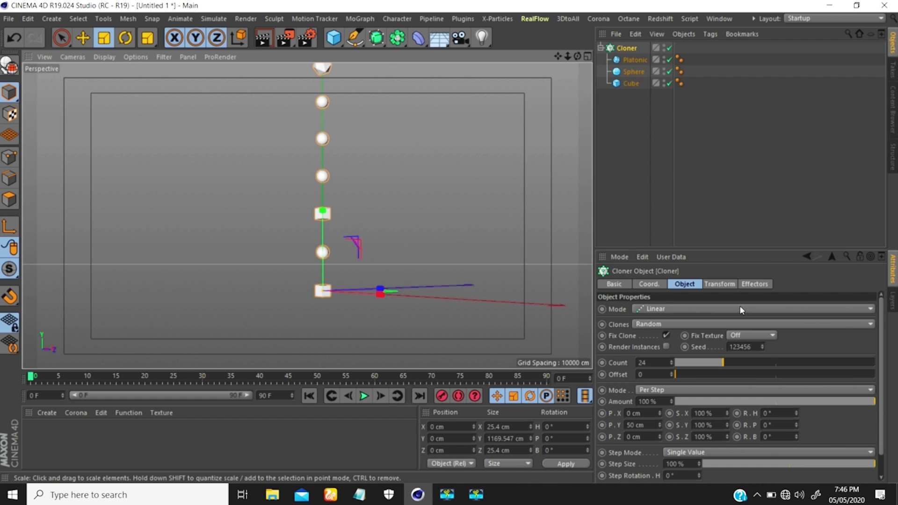
drag(763, 350, 762, 352)
click(762, 349)
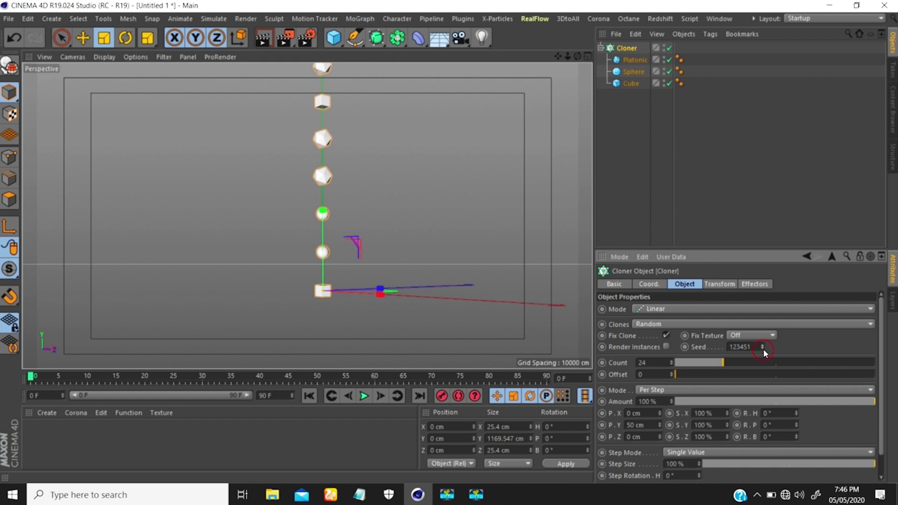
click(764, 349)
scroll(359, 203, down, 4)
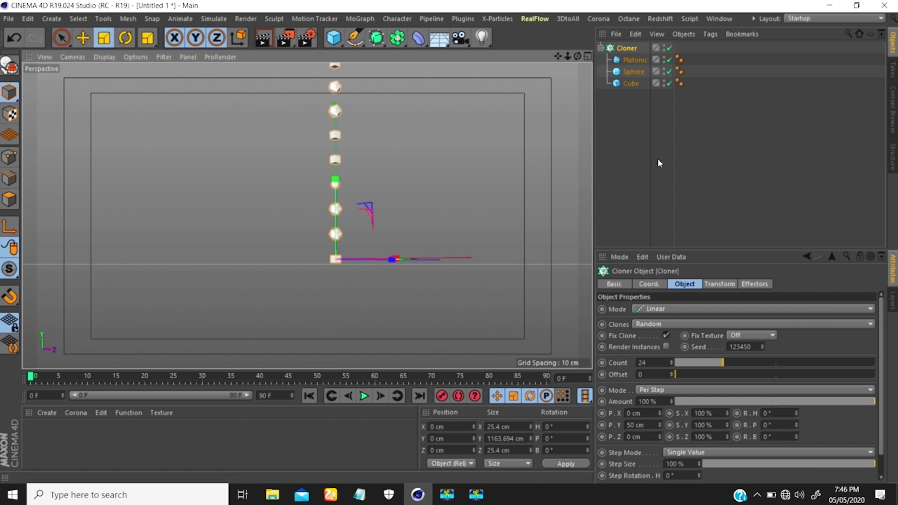
Set the Cloner's Clones option to Blend and compare the shapes along the column with the order of the children.
click(648, 324)
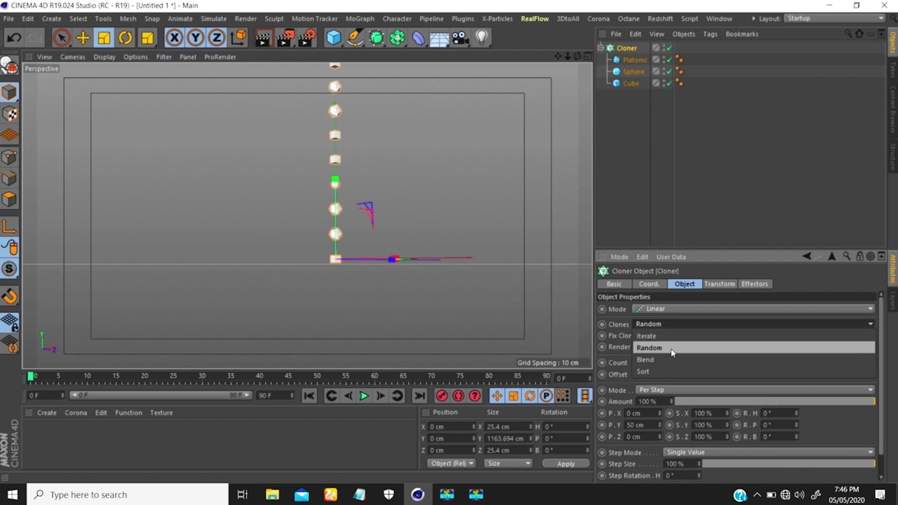
click(649, 361)
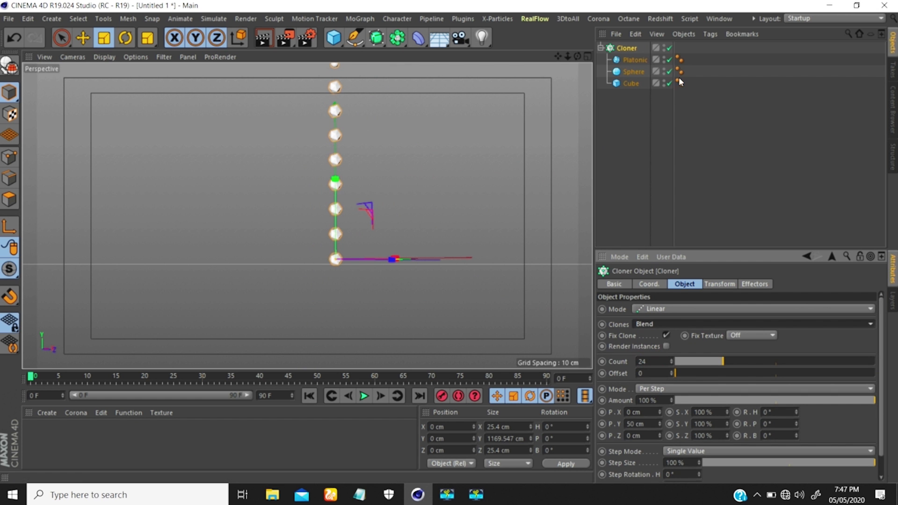
click(634, 61)
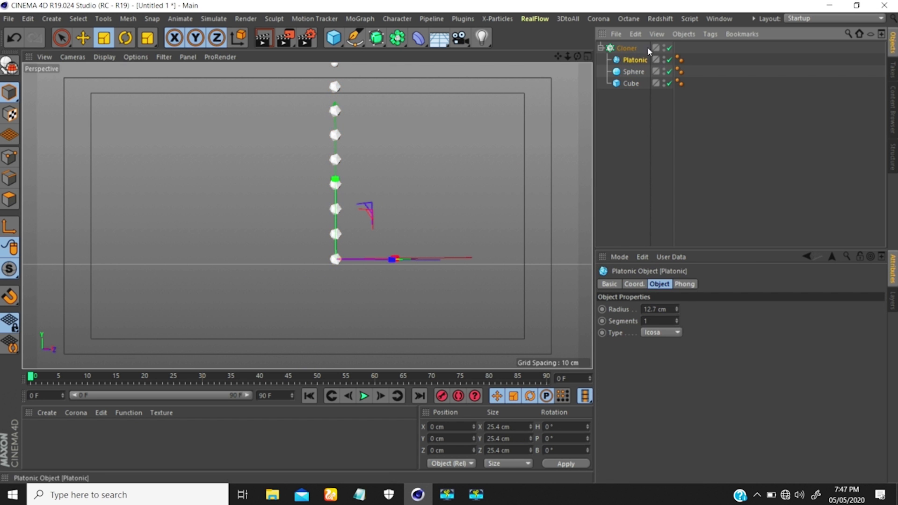
click(630, 48)
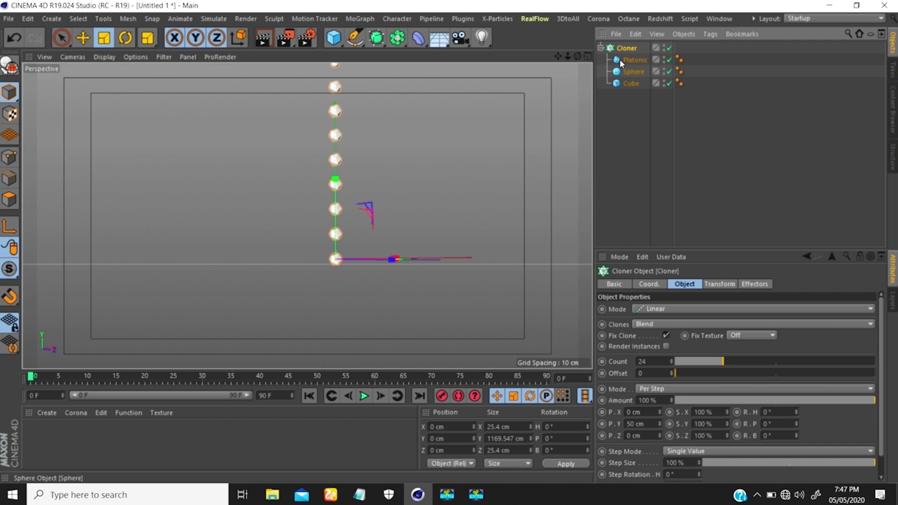
click(631, 59)
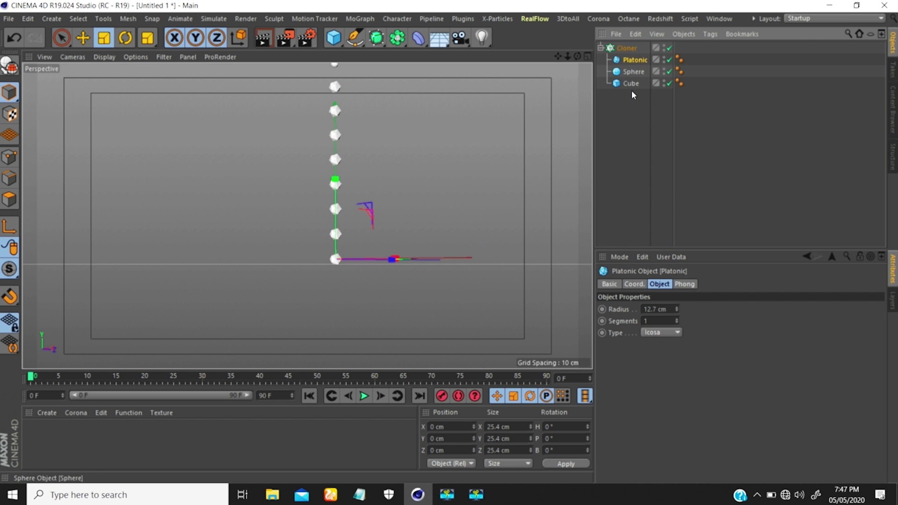
alt+middle_drag(359, 196, 341, 259)
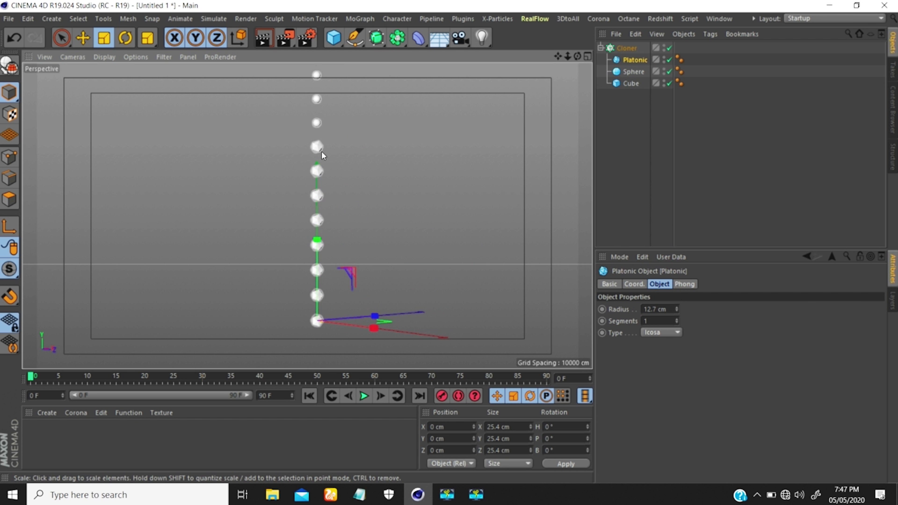
alt+middle_drag(328, 219, 318, 331)
alt+middle_drag(305, 232, 302, 292)
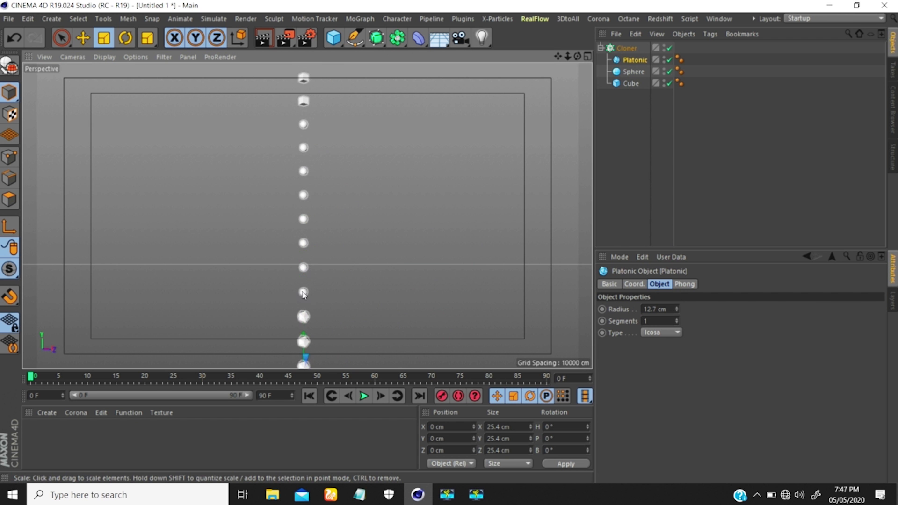
alt+middle_drag(314, 126, 311, 163)
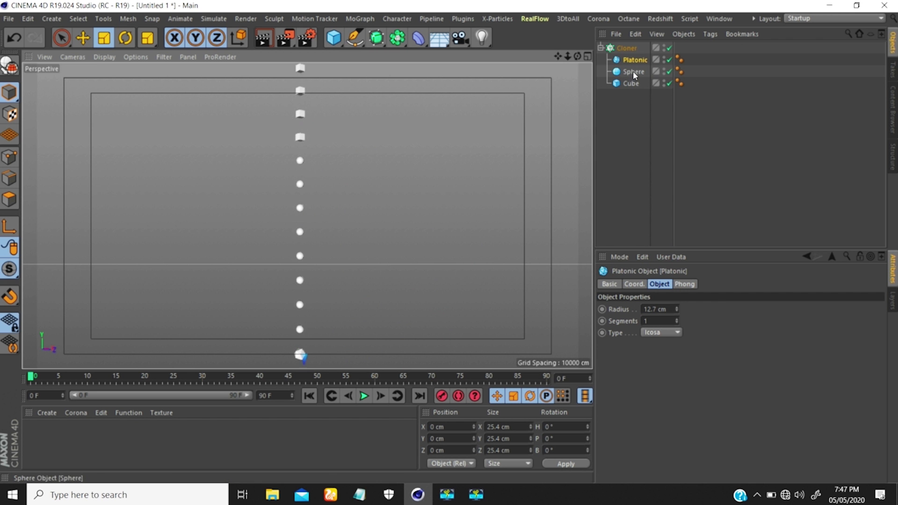
mouse_move(364, 191)
alt+mouse_down()
mouse_move(325, 311)
mouse_move(291, 321)
mouse_move(287, 281)
mouse_move(332, 142)
mouse_move(345, 203)
mouse_move(341, 237)
mouse_move(343, 185)
mouse_move(338, 273)
alt+mouse_up()
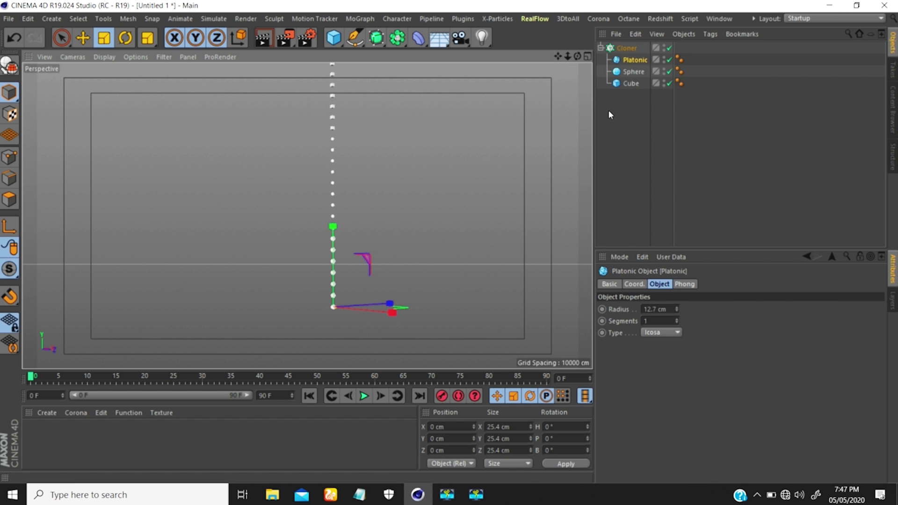
Set the Cloner's Clones option to Sort and examine the column of clones against its children.
click(627, 48)
click(647, 324)
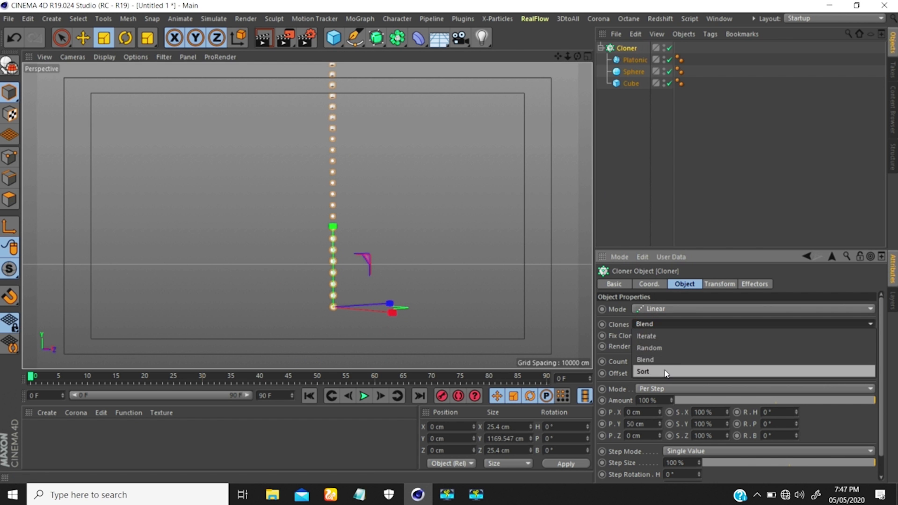
click(644, 371)
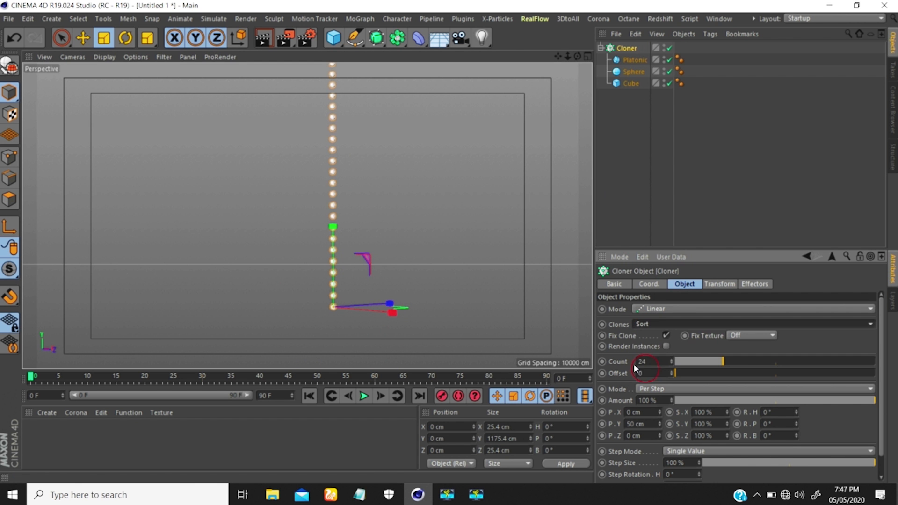
mouse_move(346, 184)
alt+mouse_down()
mouse_move(307, 215)
mouse_move(374, 199)
mouse_move(347, 268)
alt+mouse_up()
click(635, 59)
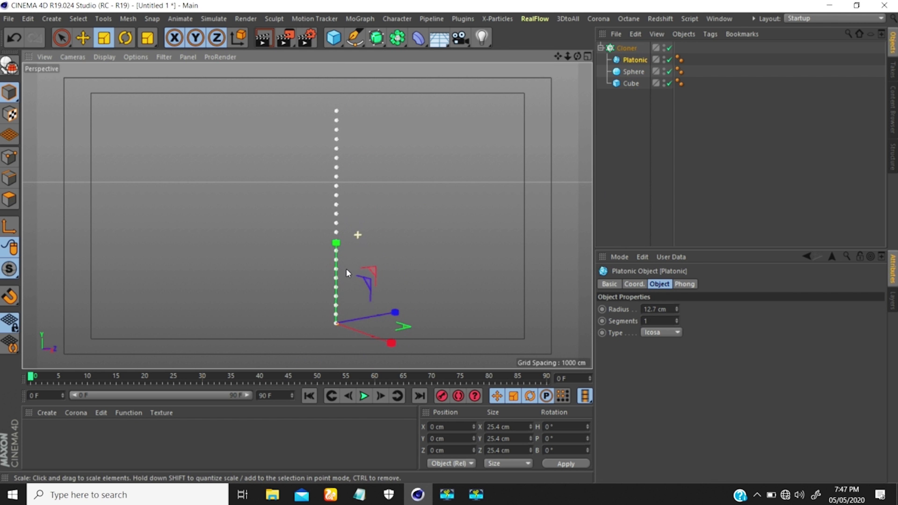
click(626, 48)
Try a different order of the Cloner's children, restore Platonic, Sphere, Cube, and examine the clones up close.
click(635, 72)
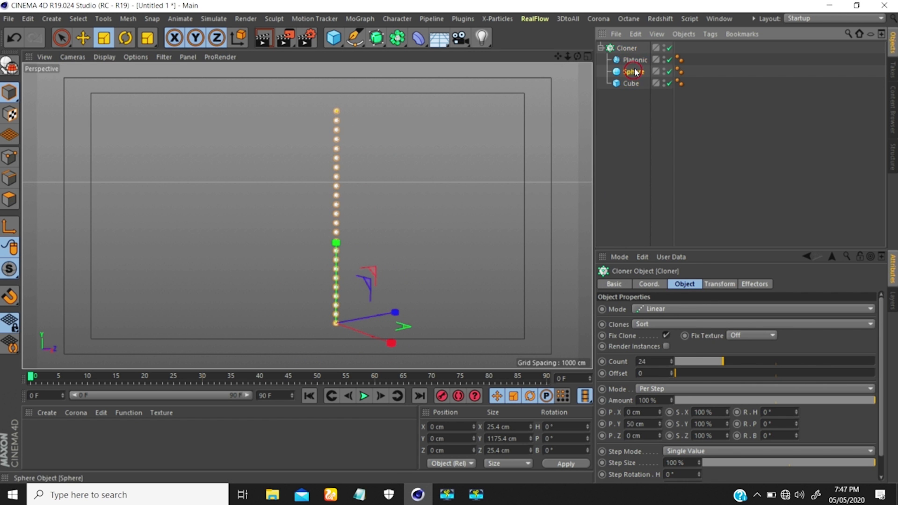
drag(633, 53, 631, 55)
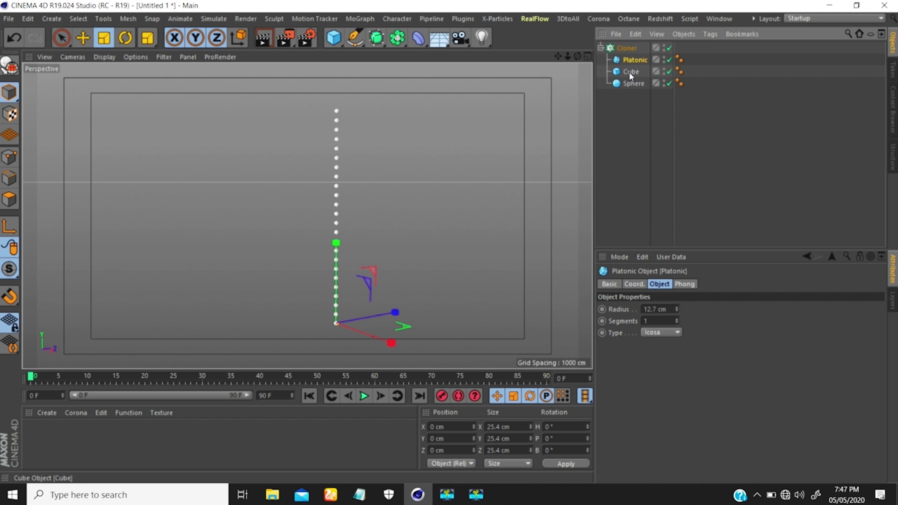
drag(630, 73, 630, 89)
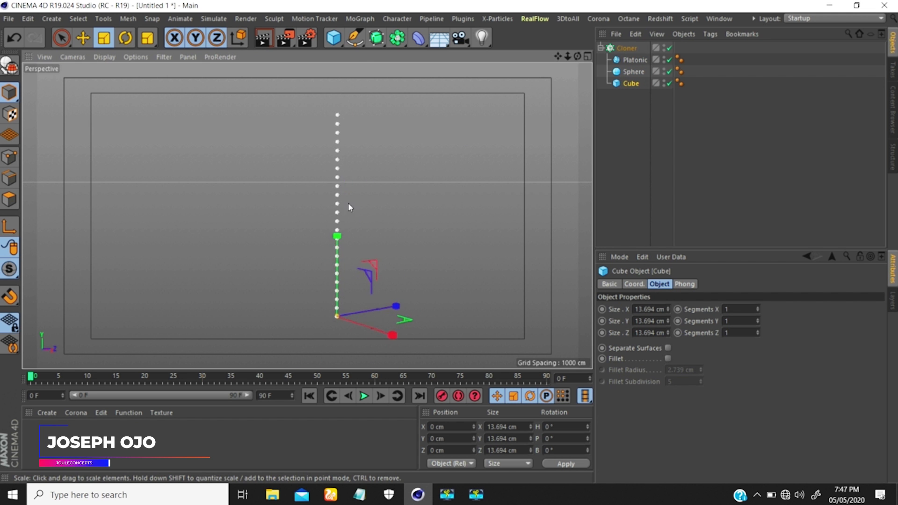
alt+right_drag(355, 200, 388, 131)
alt+middle_drag(360, 267, 328, 216)
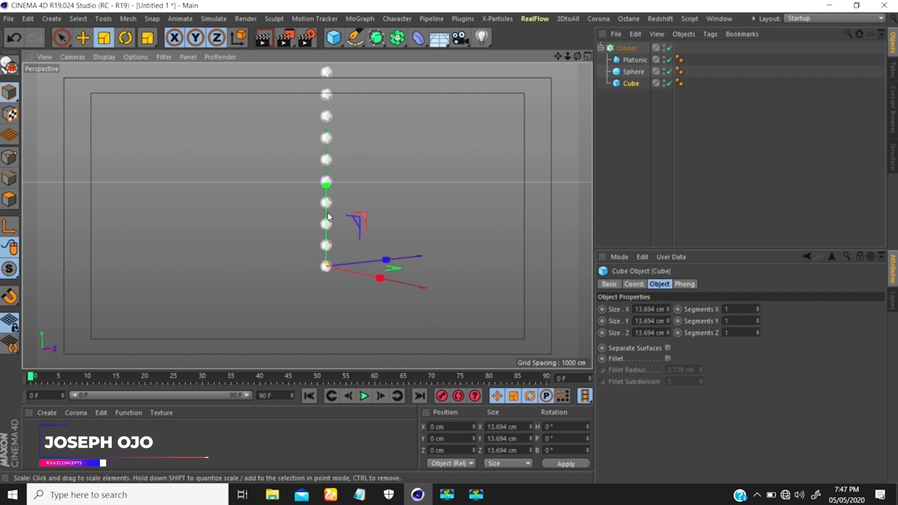
alt+right_drag(326, 234, 354, 195)
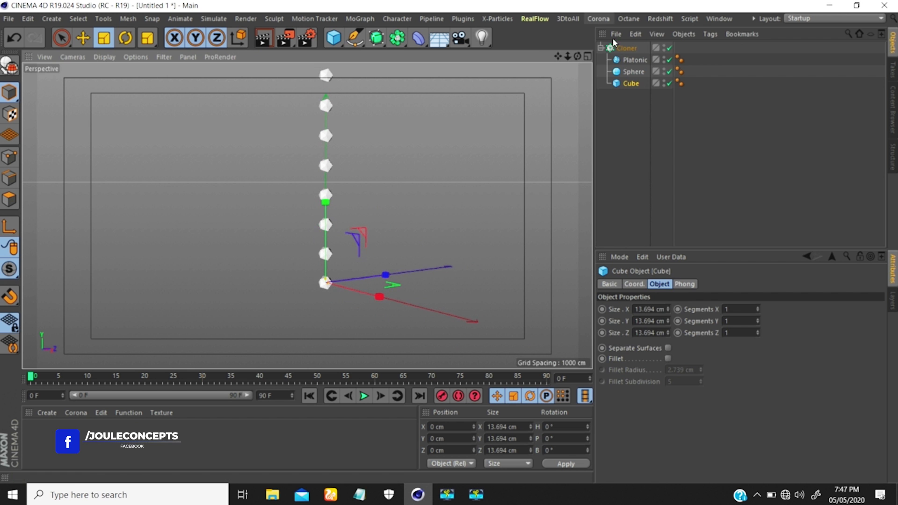
Set the Cloner's Clones option to Iterate and view the alternating shapes in the column.
click(626, 47)
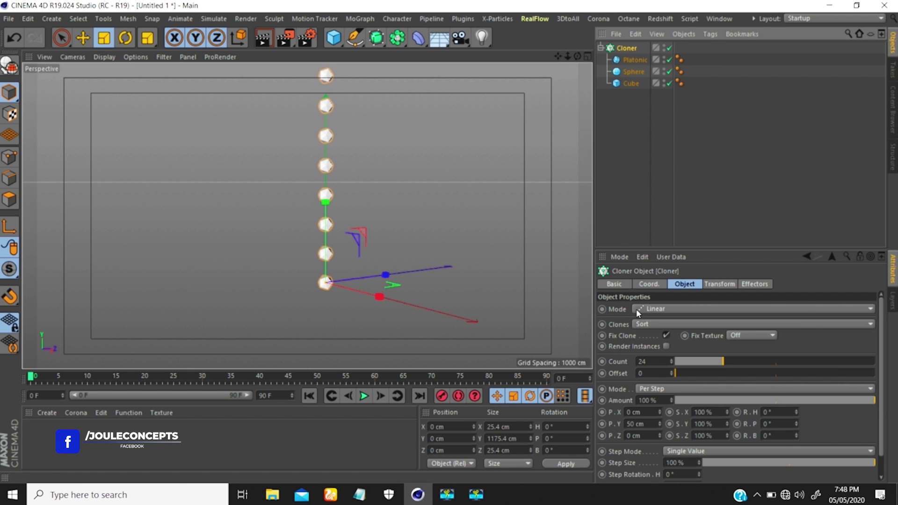
click(646, 324)
click(646, 334)
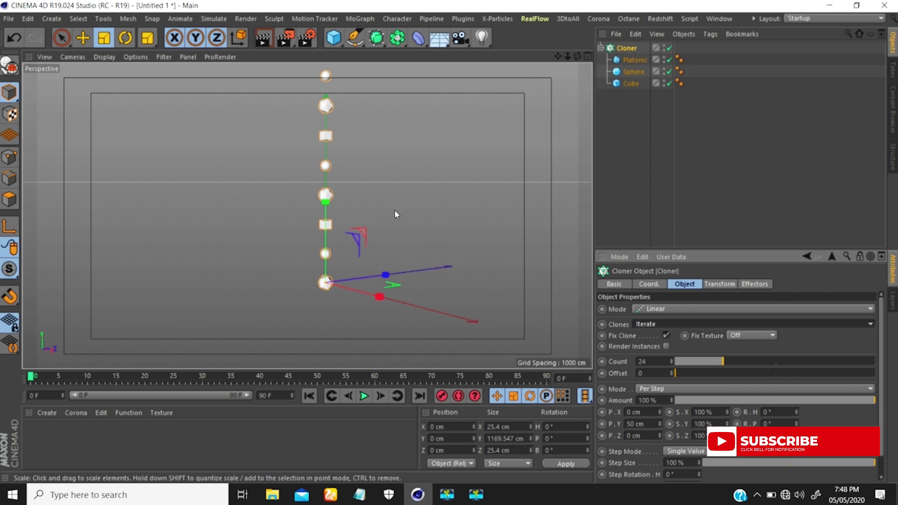
scroll(374, 198, up, 3)
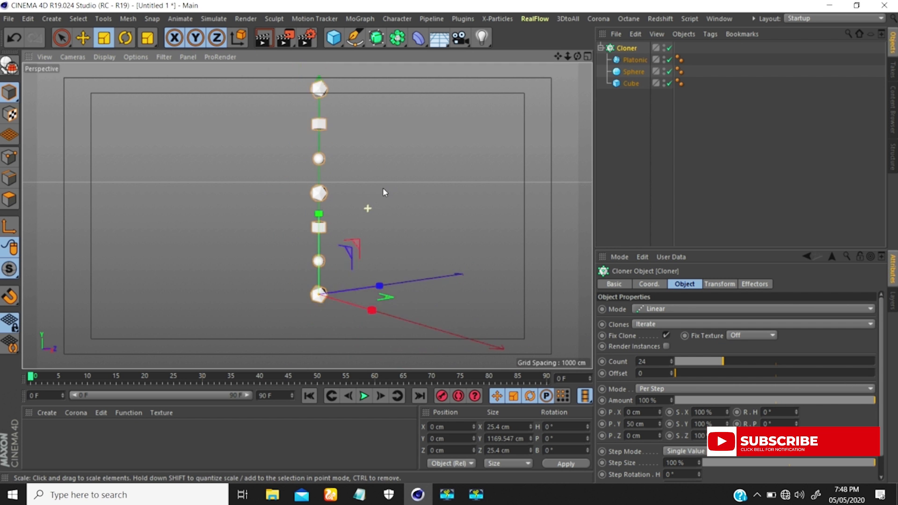
Look through the Cloner's Fix Texture choices and inspect the full column of clones from several angles.
click(735, 336)
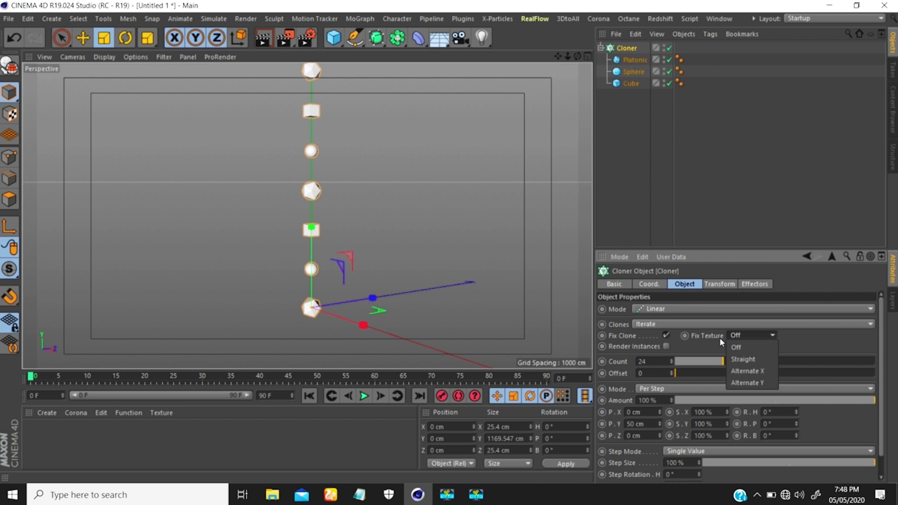
click(802, 342)
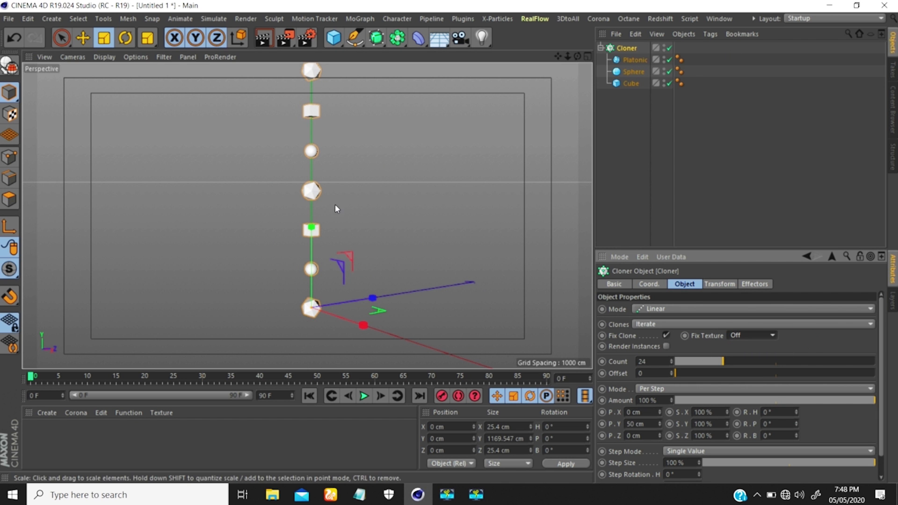
mouse_move(336, 219)
alt+middle_down()
mouse_move(343, 188)
mouse_move(336, 163)
alt+middle_up()
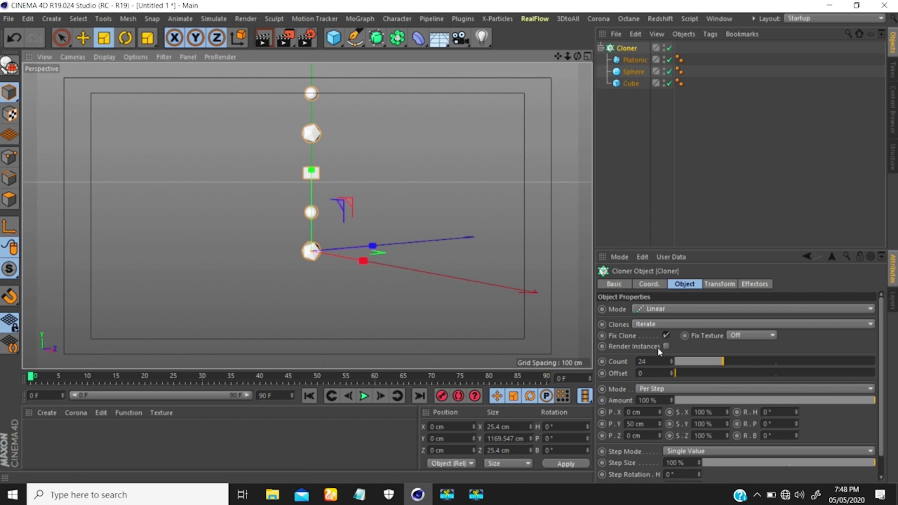
alt+right_drag(330, 216, 262, 319)
mouse_move(331, 201)
alt+middle_down()
mouse_move(308, 217)
mouse_move(300, 249)
alt+middle_up()
alt+right_drag(305, 248, 253, 308)
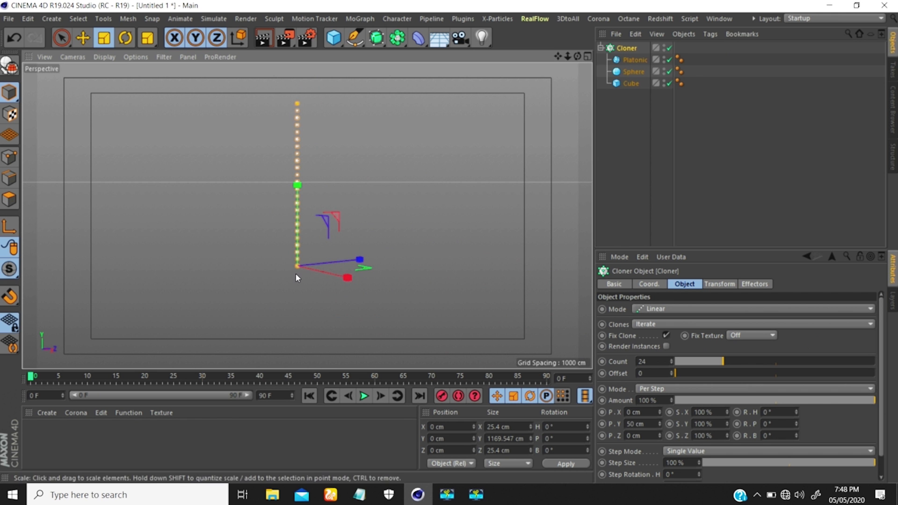
mouse_move(285, 271)
alt+mouse_down()
mouse_move(324, 253)
mouse_move(292, 204)
mouse_move(314, 198)
mouse_move(298, 194)
mouse_move(328, 194)
mouse_move(349, 224)
mouse_move(258, 231)
mouse_move(326, 261)
mouse_move(329, 240)
mouse_move(314, 243)
mouse_move(399, 260)
alt+mouse_up()
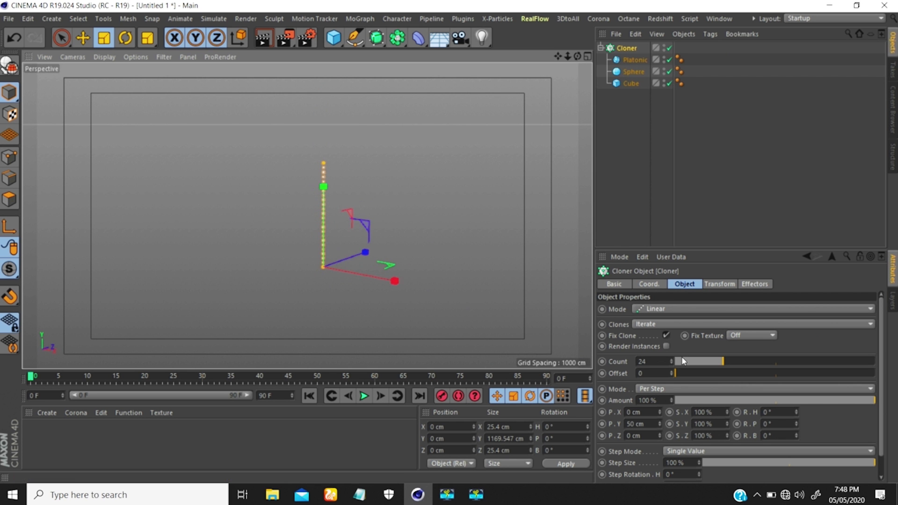
Switch the Cloner's distribution mode to Grid Array.
click(680, 308)
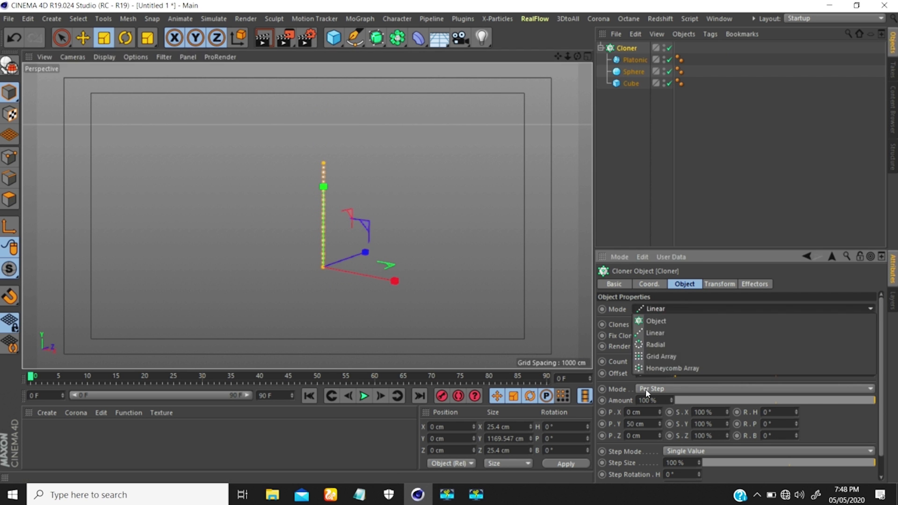
click(663, 355)
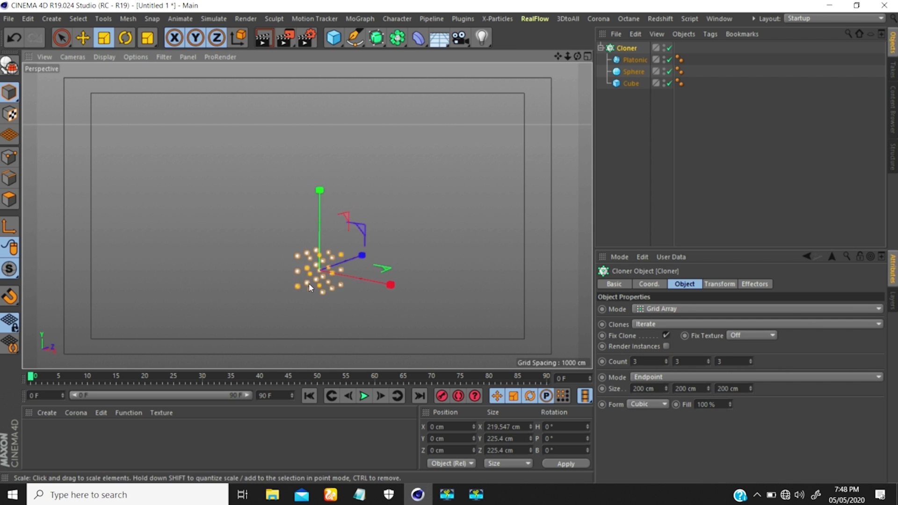
alt+middle_drag(309, 283, 370, 184)
Set the grid array's count to 10 × 10 × 10 and view the block of clones from an angle.
click(645, 361)
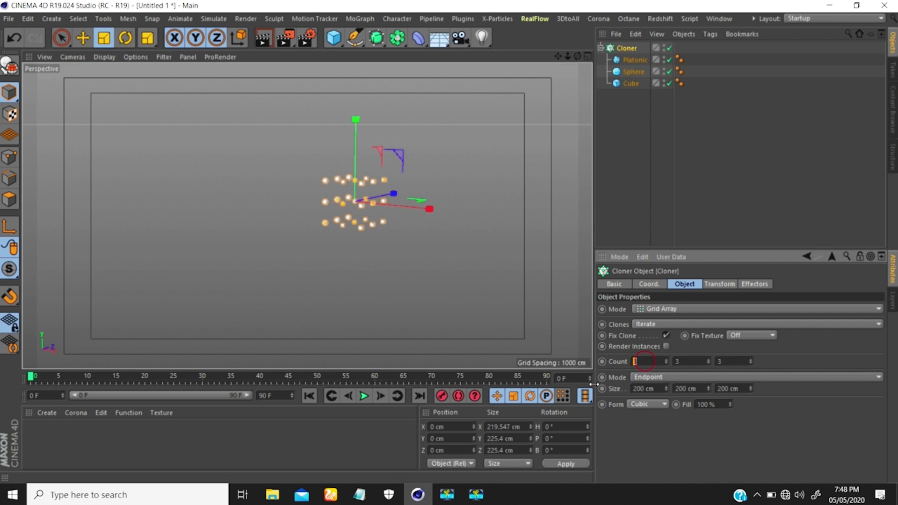
text(10)
key(Tab)
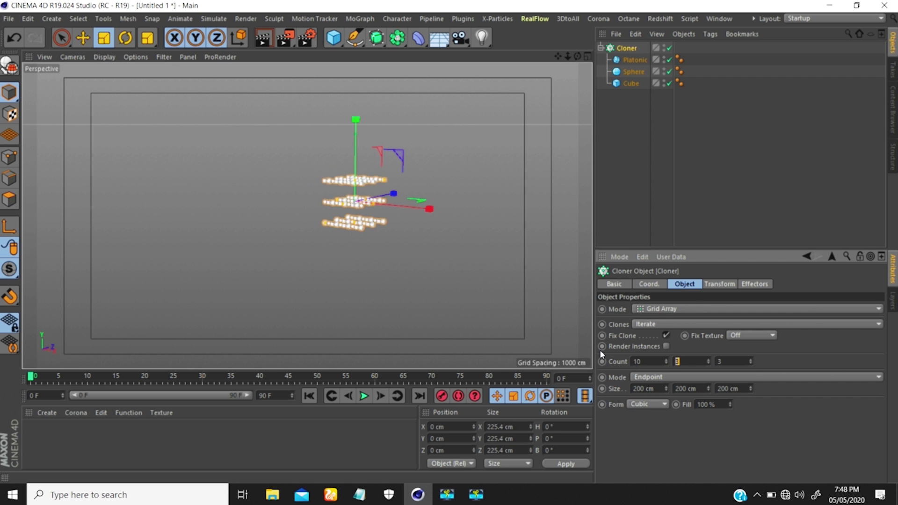
text(10)
key(Tab)
text(10)
key(Return)
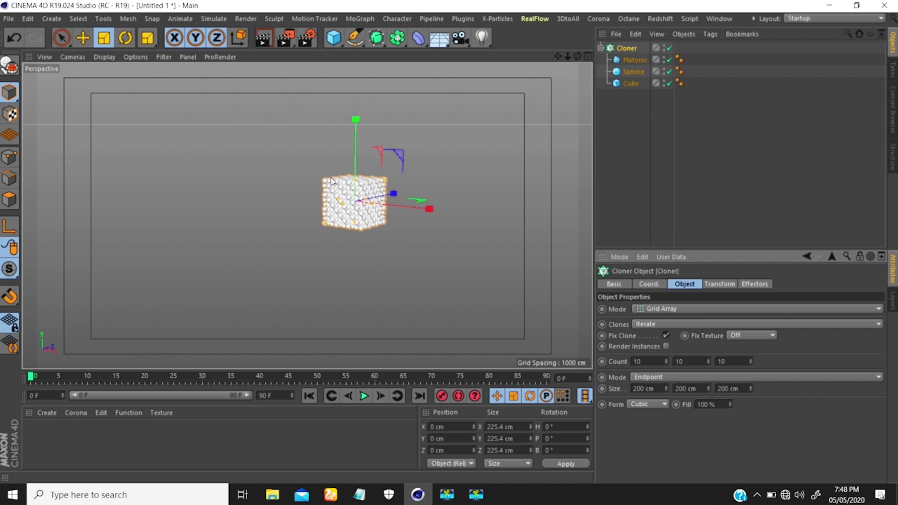
mouse_move(371, 207)
alt+mouse_down()
mouse_move(324, 184)
mouse_move(407, 237)
mouse_move(308, 247)
mouse_move(394, 256)
mouse_move(335, 240)
mouse_move(327, 253)
mouse_move(323, 244)
mouse_move(367, 187)
alt+mouse_up()
scroll(367, 187, up, 3)
alt+middle_drag(366, 187, 342, 189)
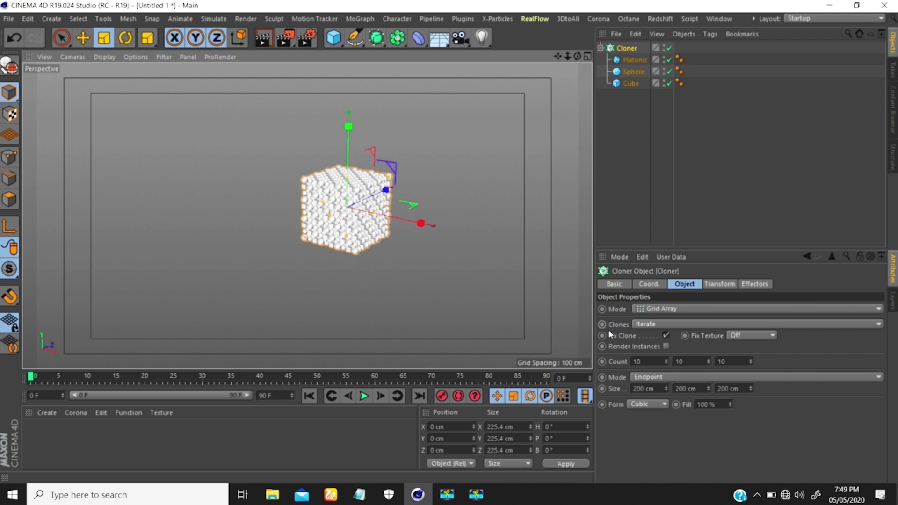
Raise the grid array's count to 20 × 20 × 20 and view the denser block up close.
click(644, 359)
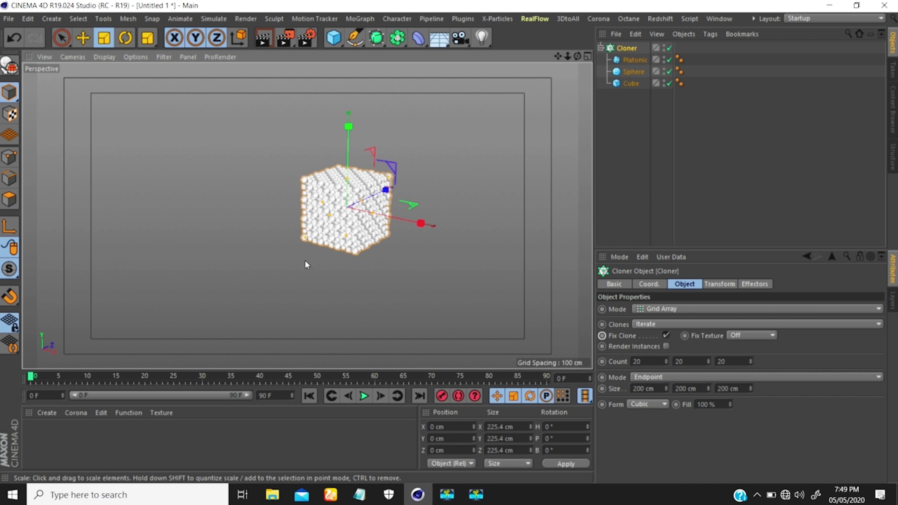
alt+drag(349, 245, 309, 277)
mouse_move(311, 244)
alt+mouse_down()
mouse_move(313, 222)
mouse_move(388, 204)
mouse_move(386, 237)
mouse_move(349, 252)
mouse_move(335, 243)
alt+mouse_up()
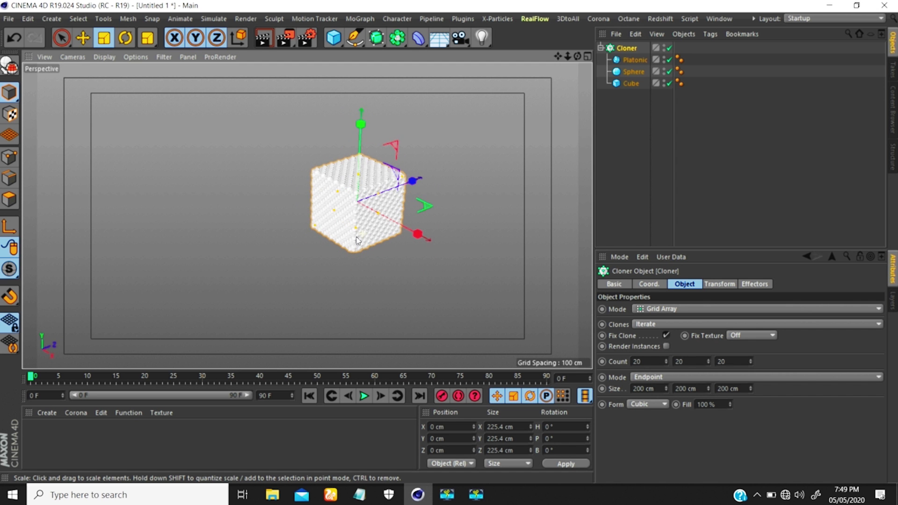
scroll(408, 137, up, 8)
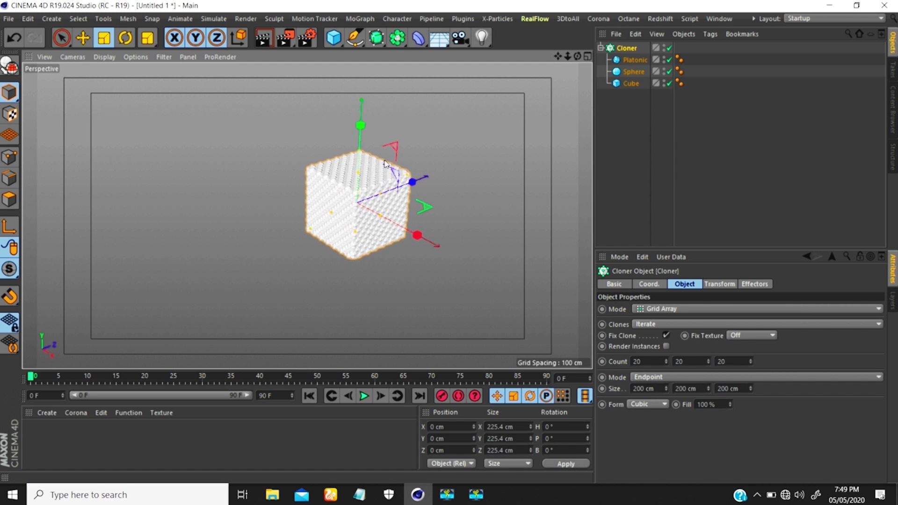
scroll(417, 133, up, 1)
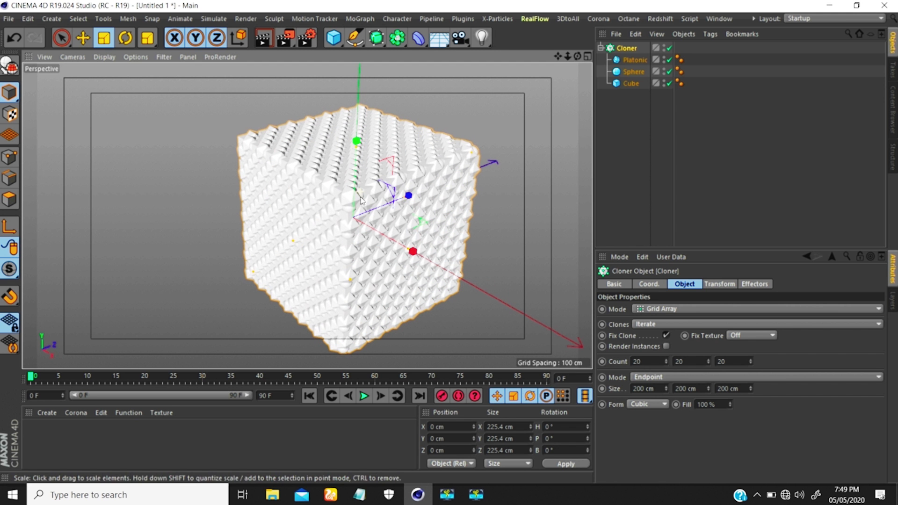
Display the clones with shading lines and inspect the individual shapes in the block up close.
right_click(336, 211)
key(Escape)
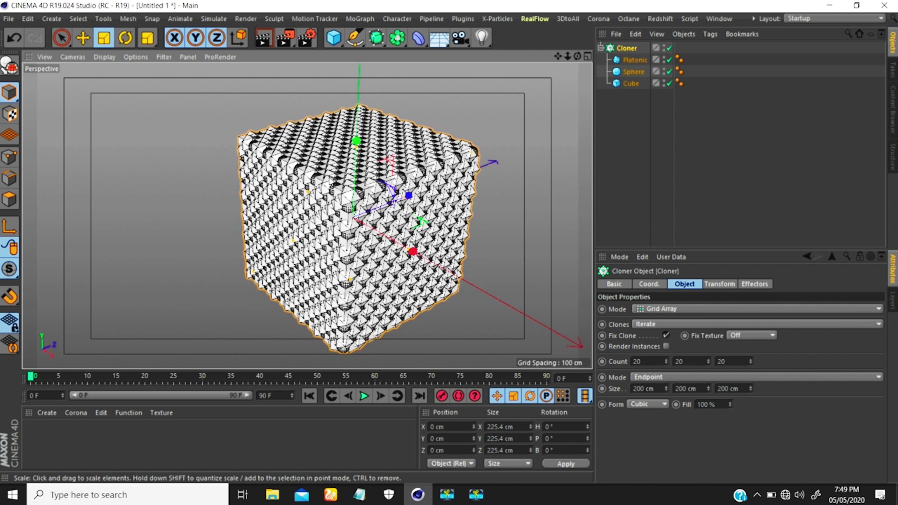
scroll(335, 181, up, 1)
scroll(398, 118, up, 5)
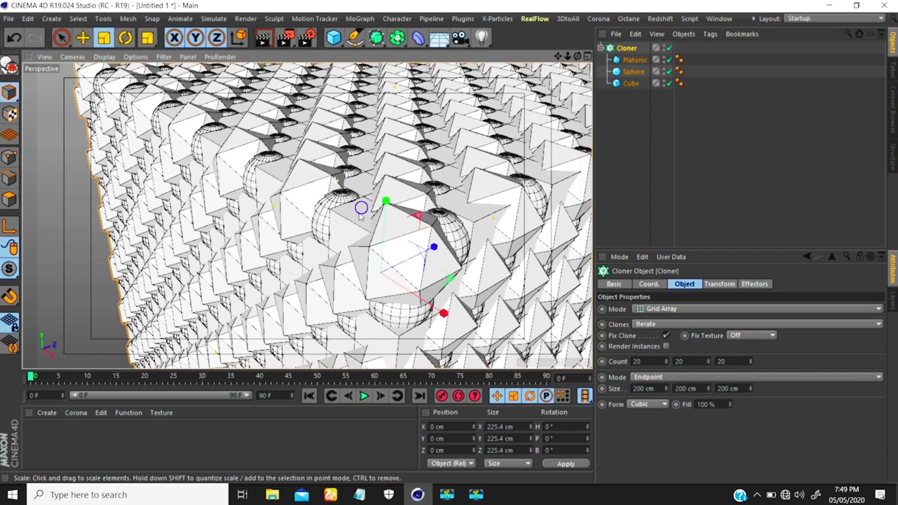
scroll(279, 304, down, 8)
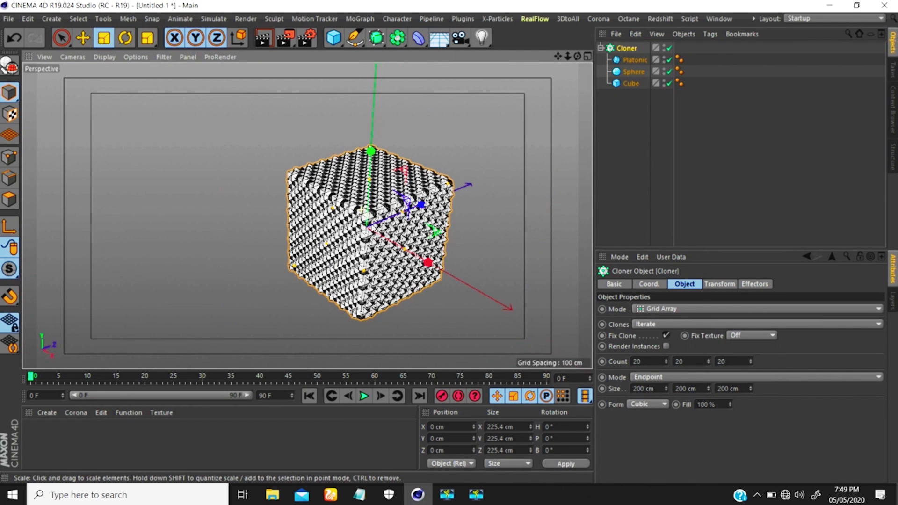
mouse_move(354, 201)
alt+middle_down()
mouse_move(327, 197)
mouse_move(339, 210)
alt+middle_up()
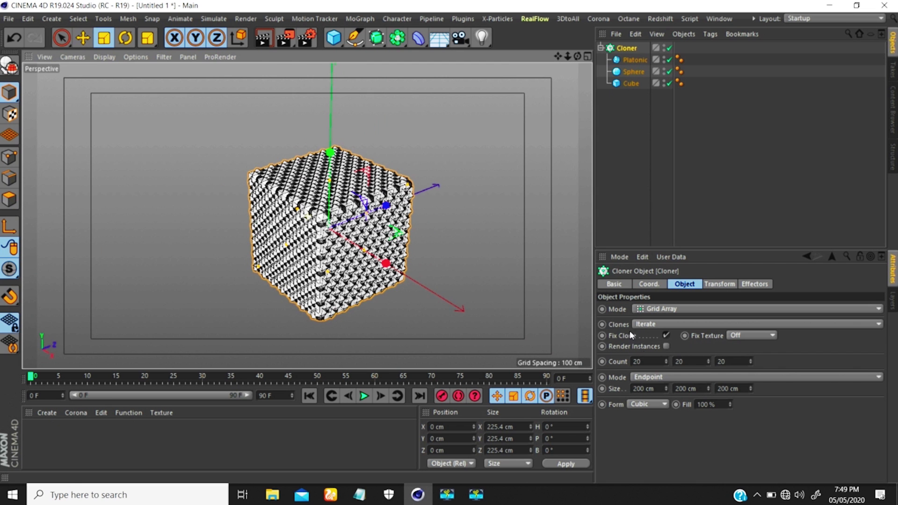
Enable Render Instances for the Cloner and orbit around the block to test how the viewport responds.
click(667, 346)
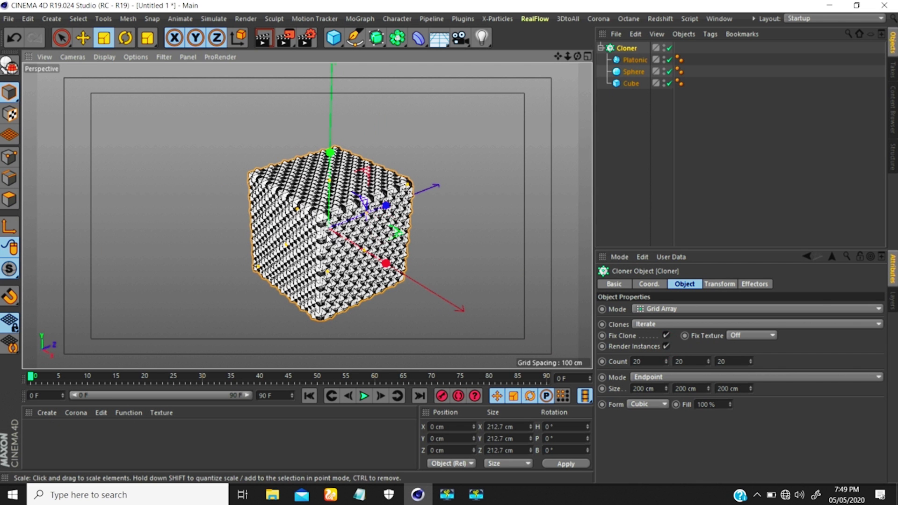
alt+drag(302, 250, 355, 267)
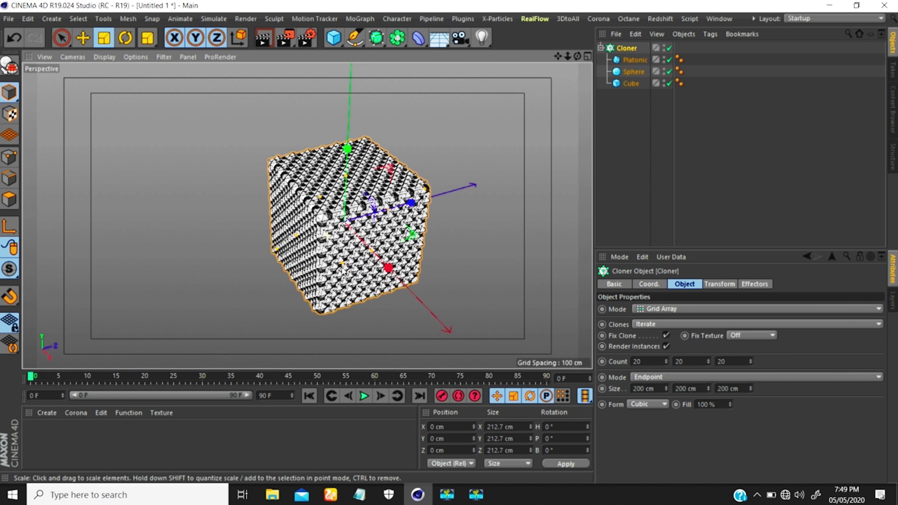
alt+drag(402, 232, 353, 262)
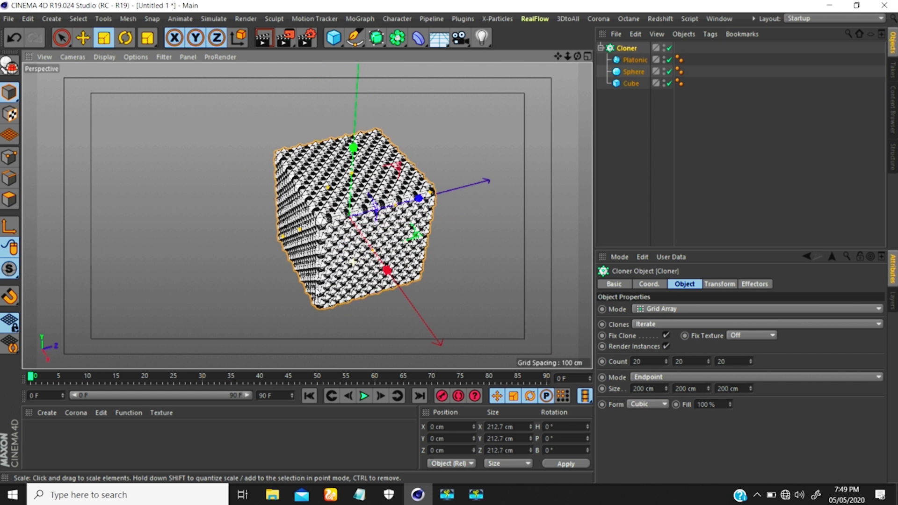
mouse_move(317, 291)
alt+mouse_down()
mouse_move(311, 302)
mouse_move(335, 272)
mouse_move(316, 281)
alt+mouse_up()
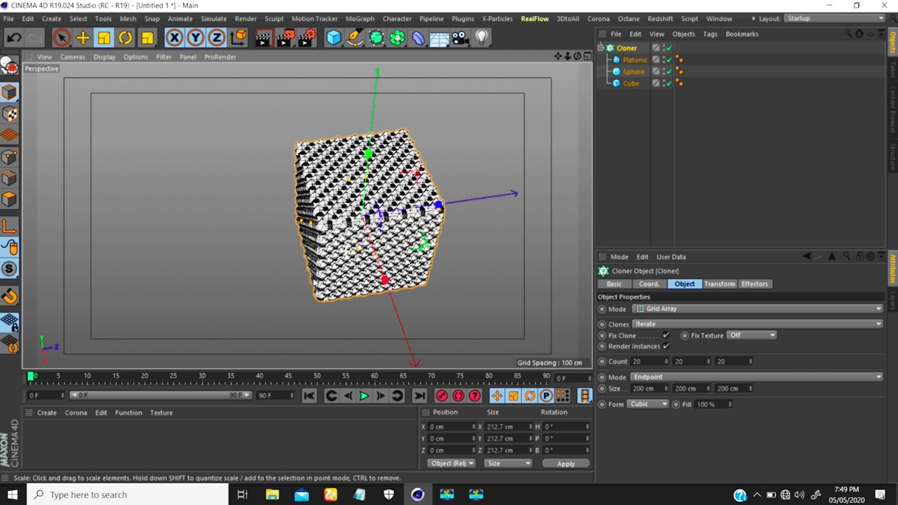
scroll(315, 282, down, 3)
alt+drag(365, 255, 370, 244)
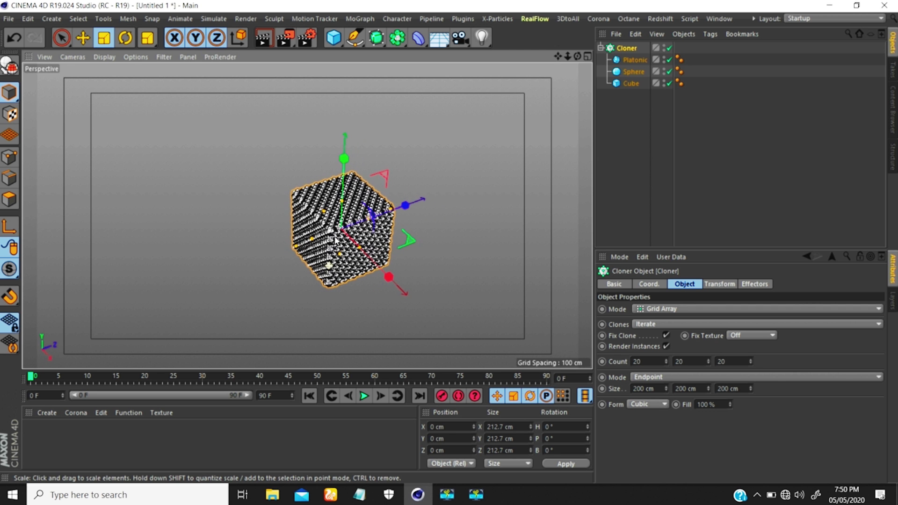
alt+right_drag(335, 230, 354, 212)
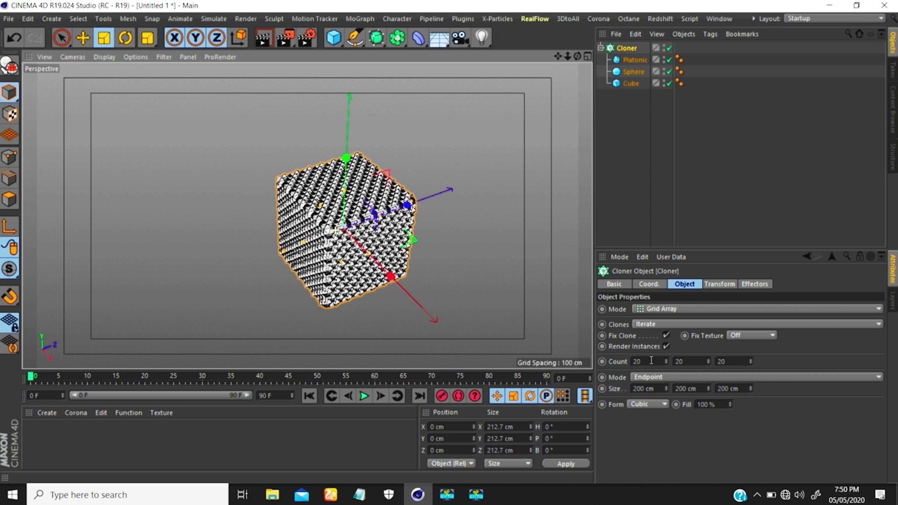
Set the grid array's count to 10 × 10 × 10 and toggle Render Instances off and on again.
drag(651, 362, 519, 445)
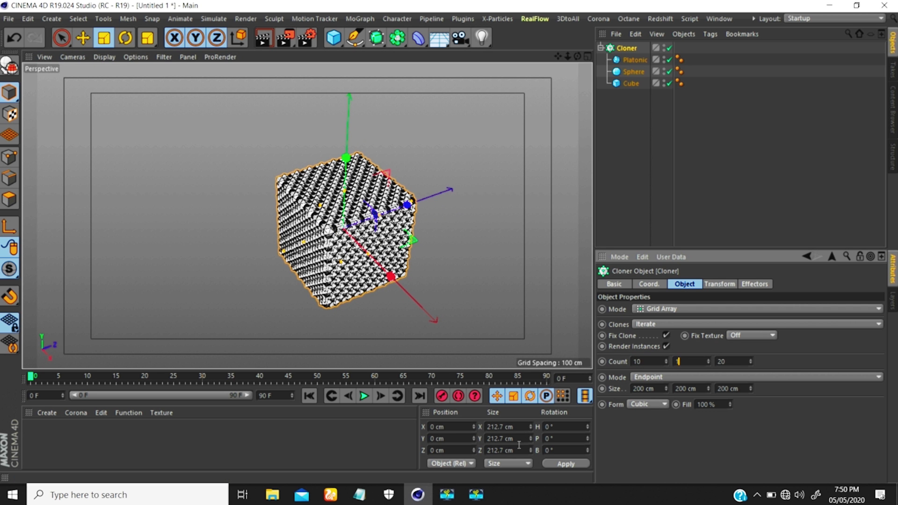
text(10)
key(Return)
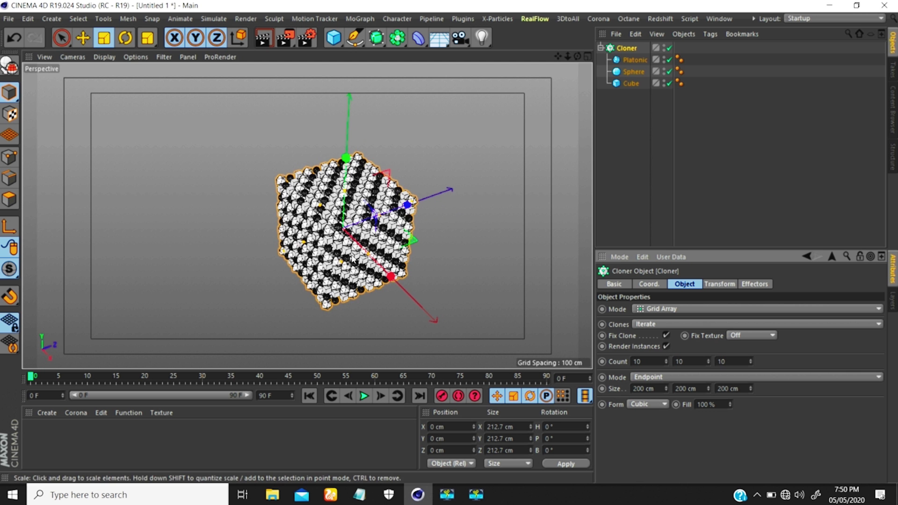
alt+drag(345, 256, 382, 262)
click(667, 346)
click(667, 346)
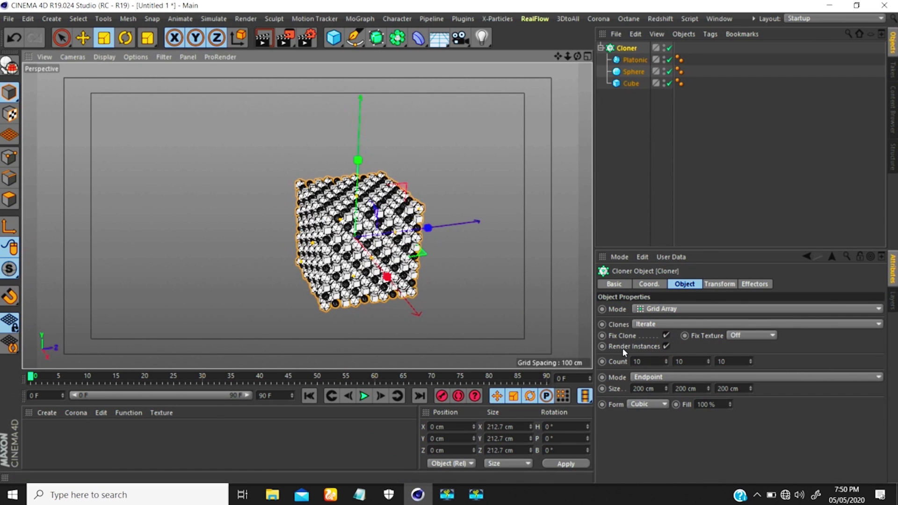
Set the grid array's count to 3 × 3 × 3.
double_click(639, 361)
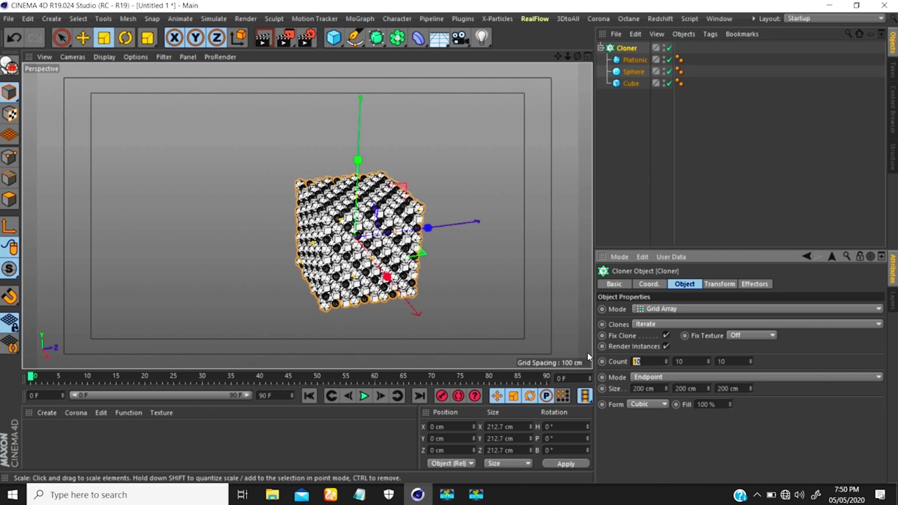
text(3)
key(Tab)
text(3)
key(Tab)
text(3)
key(Return)
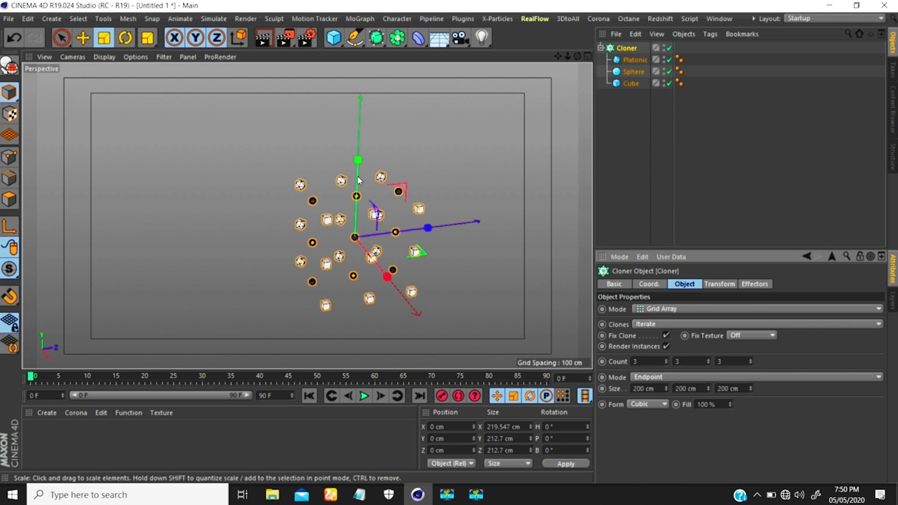
Return the viewport to Gouraud Shading without lines and view the sparse grid from another angle.
alt+drag(355, 196, 380, 178)
key(n)
key(a)
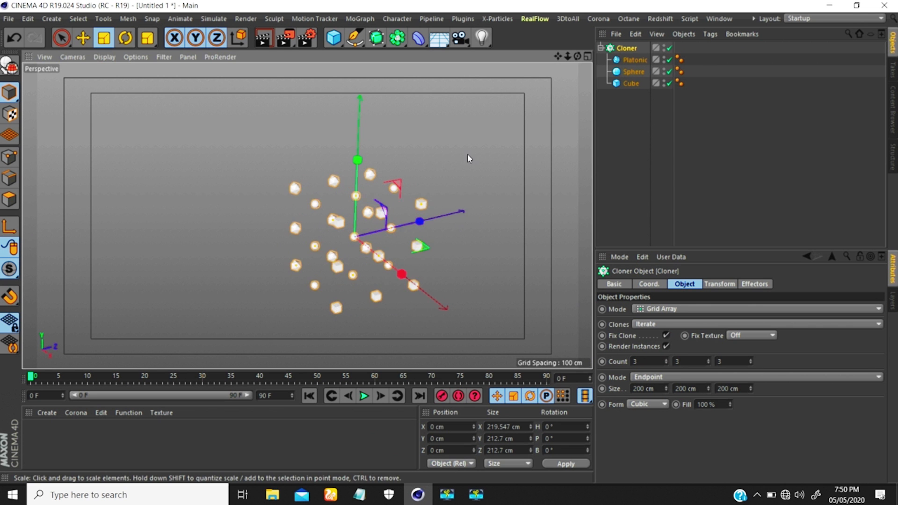
alt+middle_drag(465, 153, 467, 148)
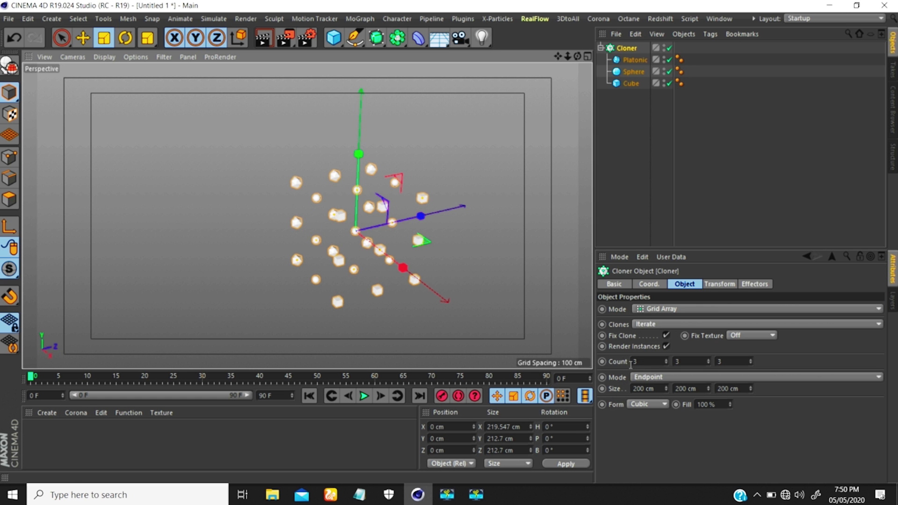
alt+drag(365, 240, 389, 243)
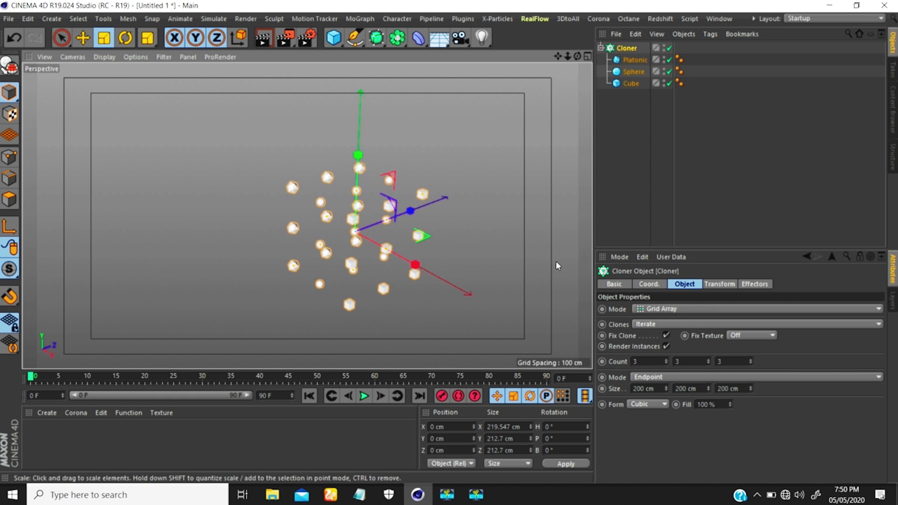
Switch the Cloner's distribution mode to Linear and bring the column of clones into view.
click(647, 325)
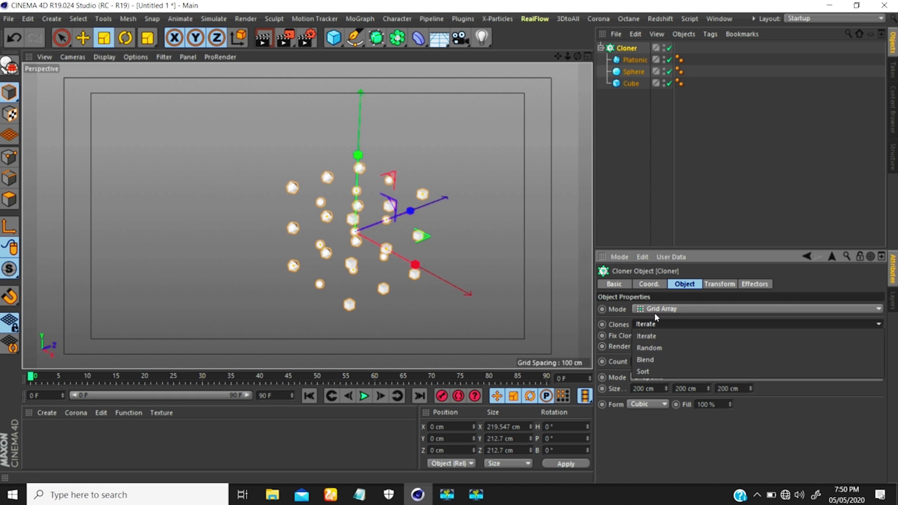
click(657, 309)
click(658, 308)
click(655, 332)
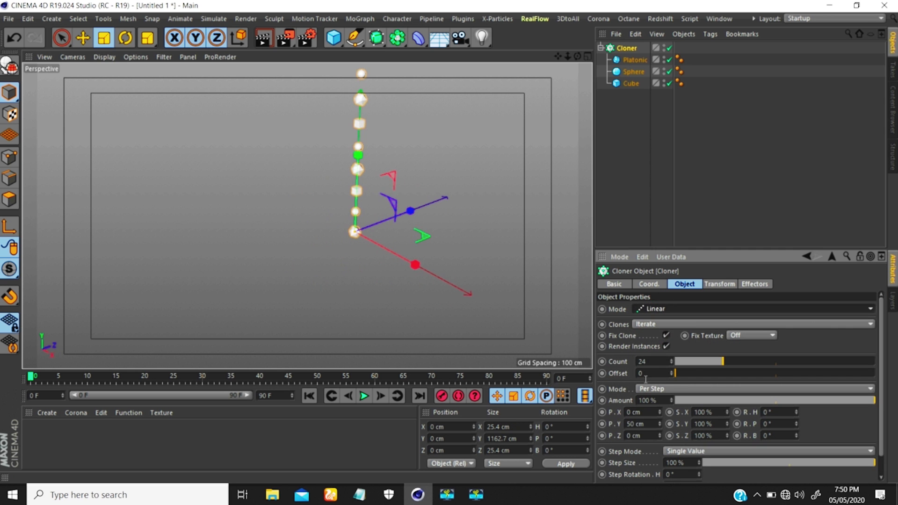
scroll(344, 241, down, 5)
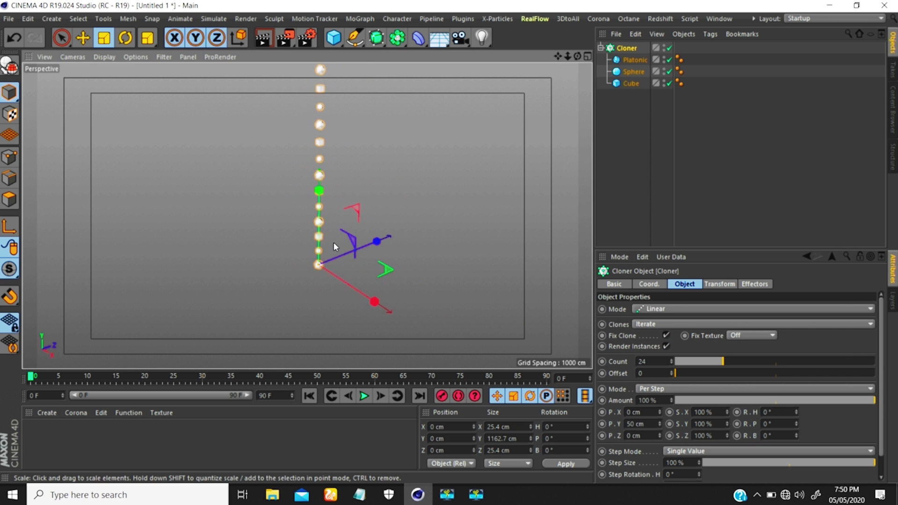
alt+drag(342, 231, 401, 246)
Reduce the linear clone count to 8 and keep the spacing mode at Per Step.
mouse_move(723, 362)
mouse_down()
mouse_move(738, 365)
mouse_move(686, 359)
mouse_move(694, 360)
mouse_move(684, 372)
mouse_move(709, 375)
mouse_move(675, 374)
mouse_up()
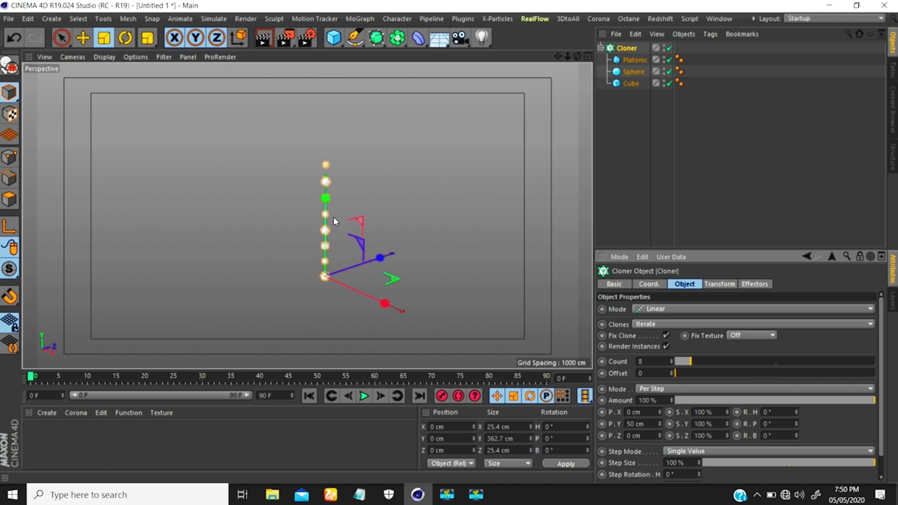
scroll(346, 187, up, 3)
scroll(318, 220, down, 1)
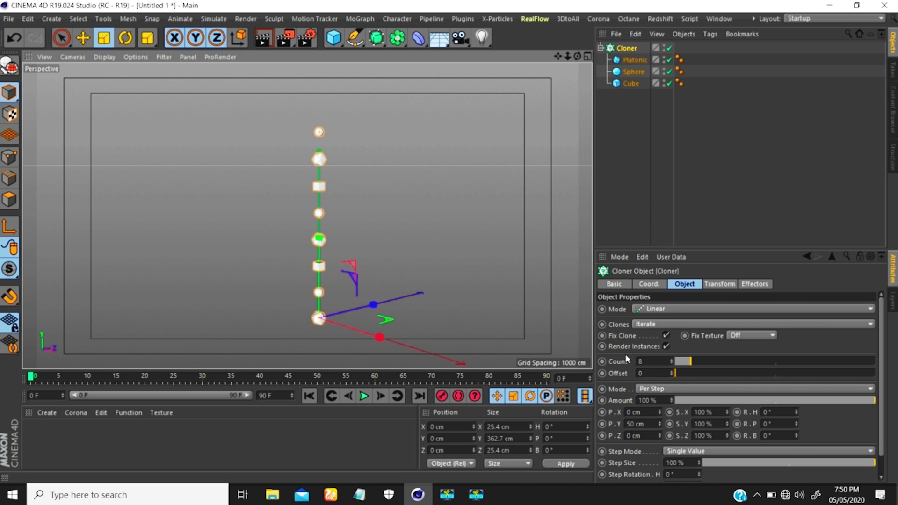
click(648, 389)
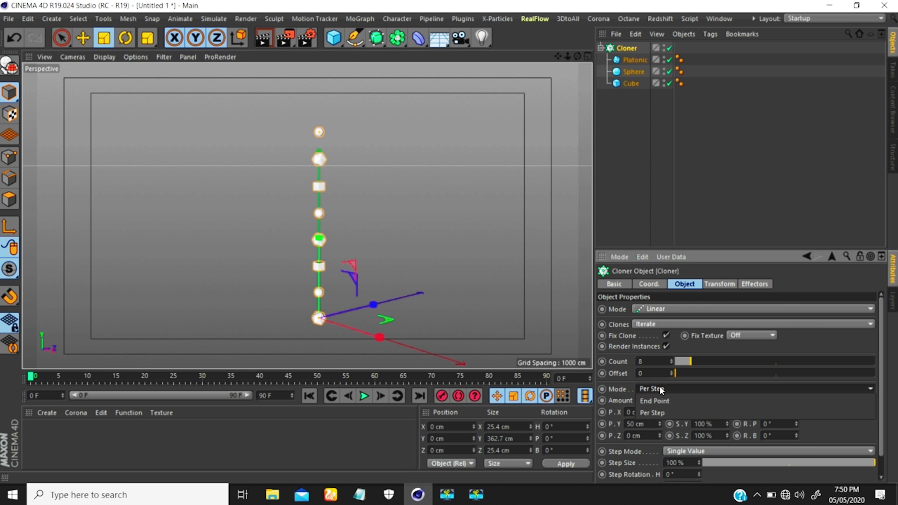
click(654, 414)
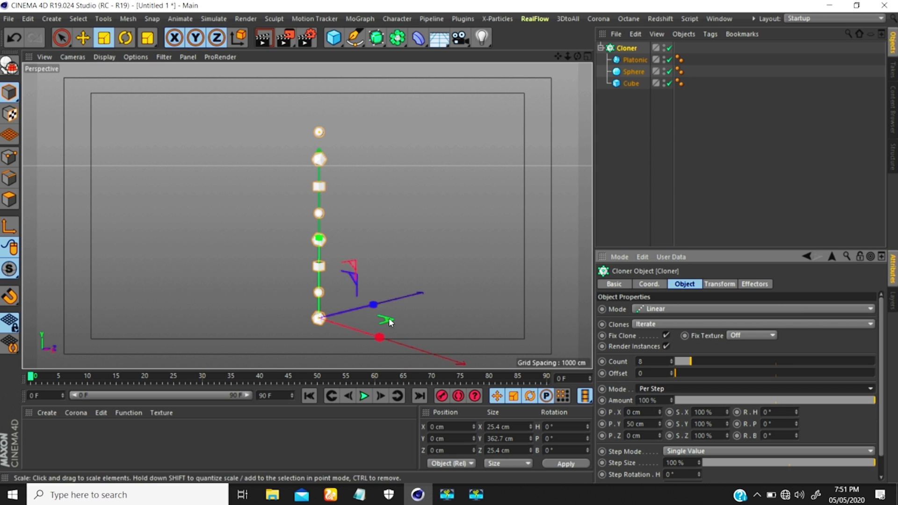
Examine the spacing between the clones in the vertical linear column up close and from different angles.
alt+middle_drag(348, 284, 350, 251)
alt+drag(327, 295, 329, 267)
alt+right_drag(330, 293, 349, 232)
alt+drag(309, 214, 334, 323)
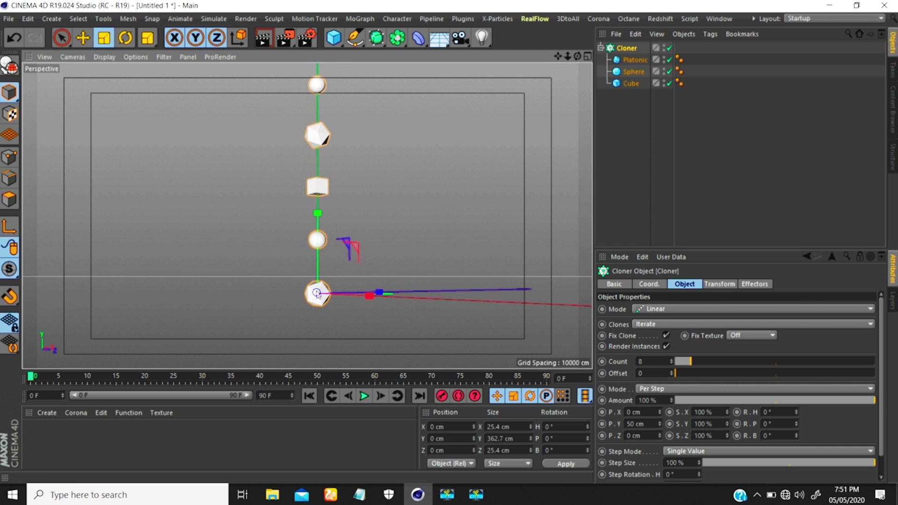
alt+right_drag(319, 295, 334, 267)
alt+middle_drag(323, 292, 327, 299)
alt+right_drag(327, 298, 336, 261)
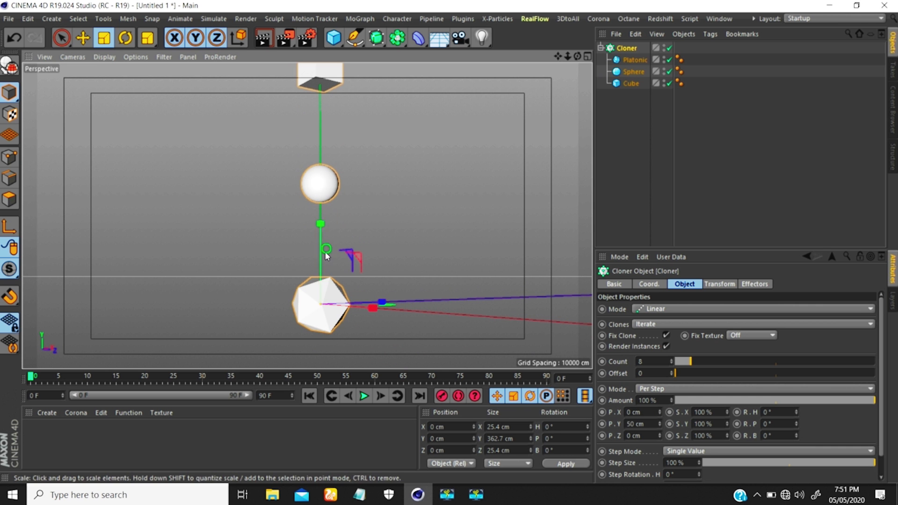
alt+middle_drag(325, 252, 308, 276)
alt+right_drag(307, 257, 307, 239)
alt+drag(307, 239, 307, 300)
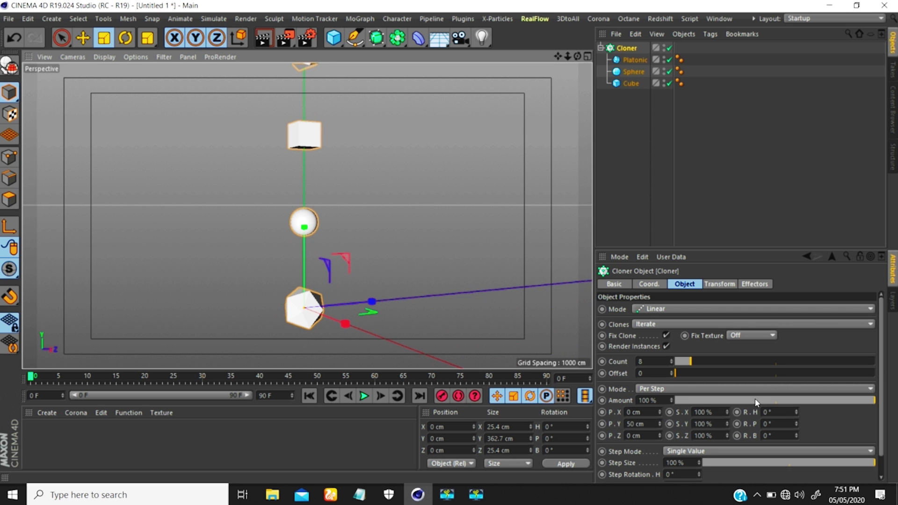
Set the Cloner's Y position step to 0 cm and orbit to see the collapsed clones.
click(632, 424)
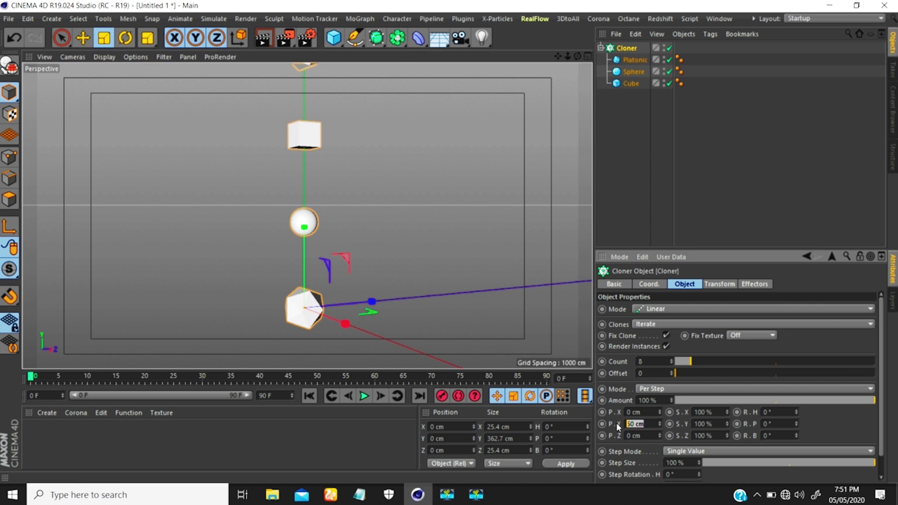
scroll(367, 278, down, 5)
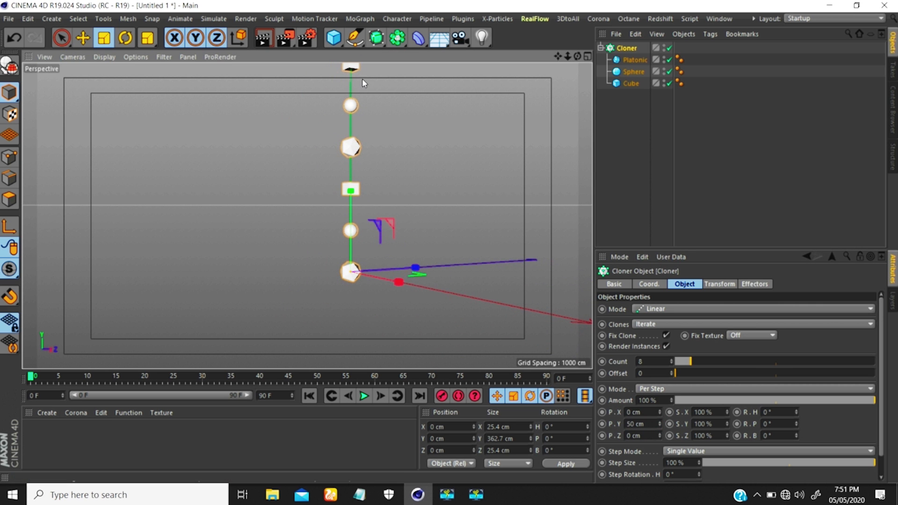
drag(649, 424, 610, 392)
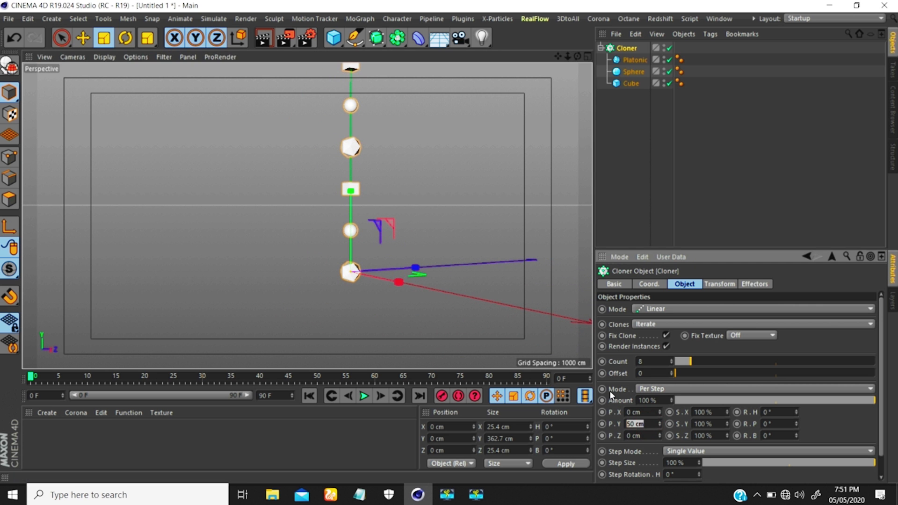
text(0)
key(Return)
alt+drag(403, 198, 412, 314)
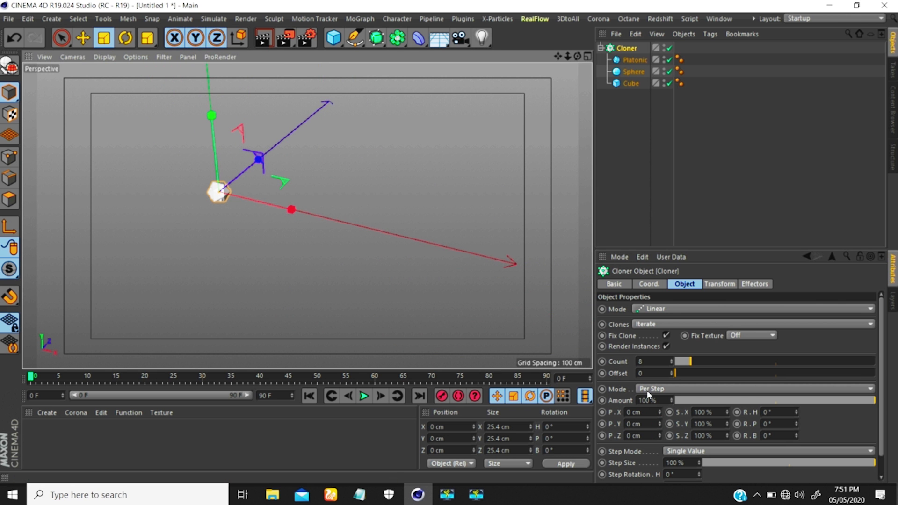
Try an X position step of 10 cm for the linear clones and increase it to 50 cm.
drag(645, 416, 611, 422)
text(10)
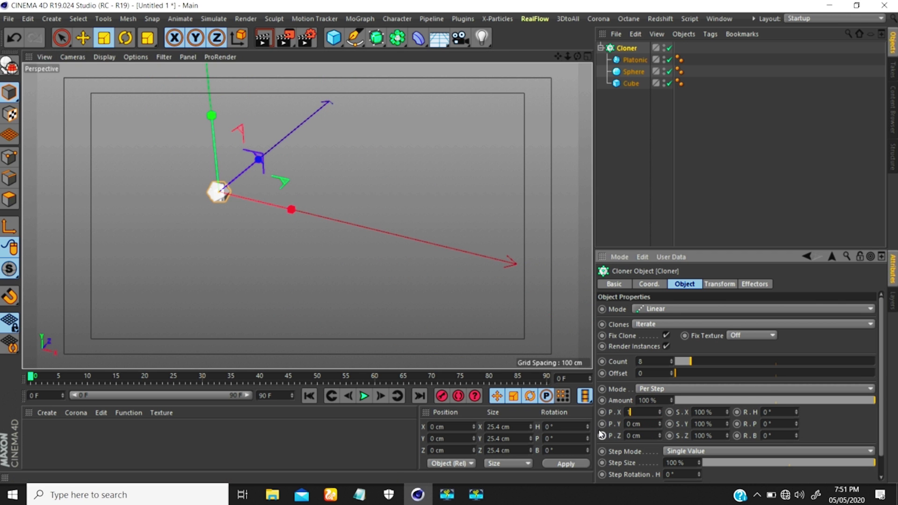
key(Return)
drag(646, 408, 600, 421)
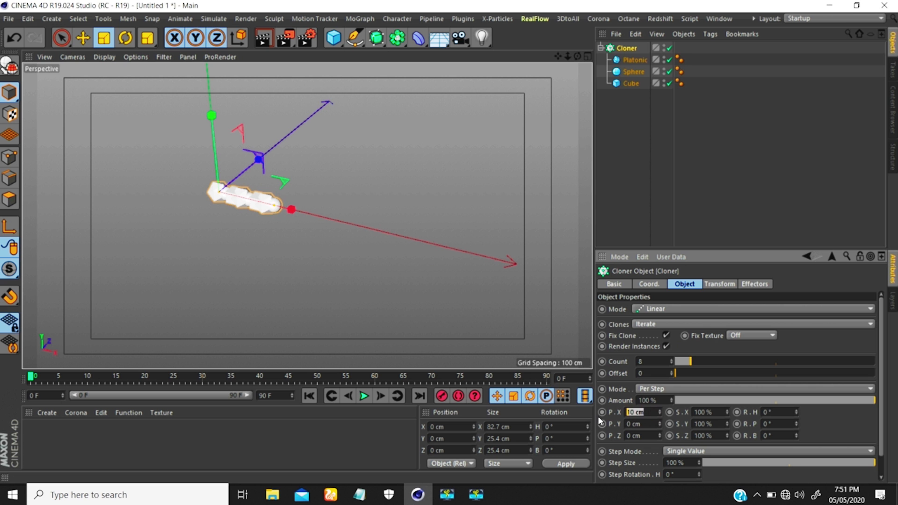
text(50)
key(Return)
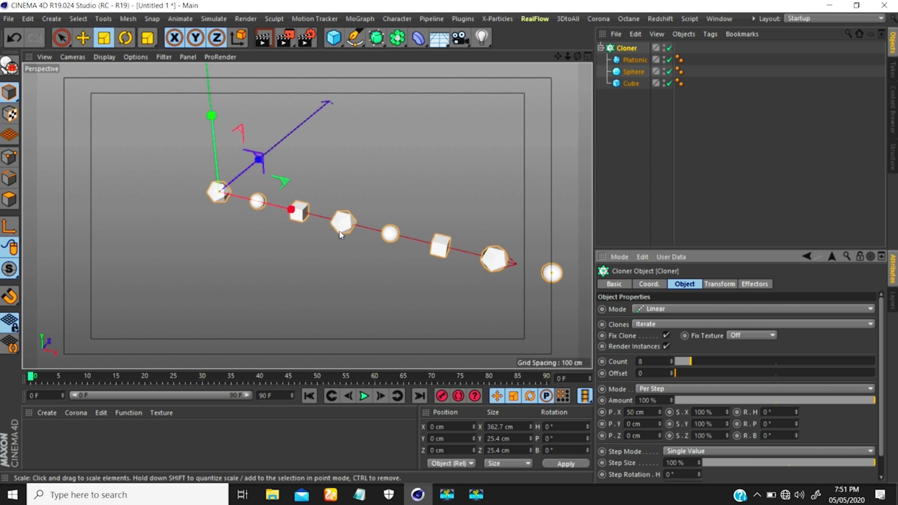
Set the linear clones' Y position step to 50 cm so the row rises diagonally.
scroll(330, 233, down, 1)
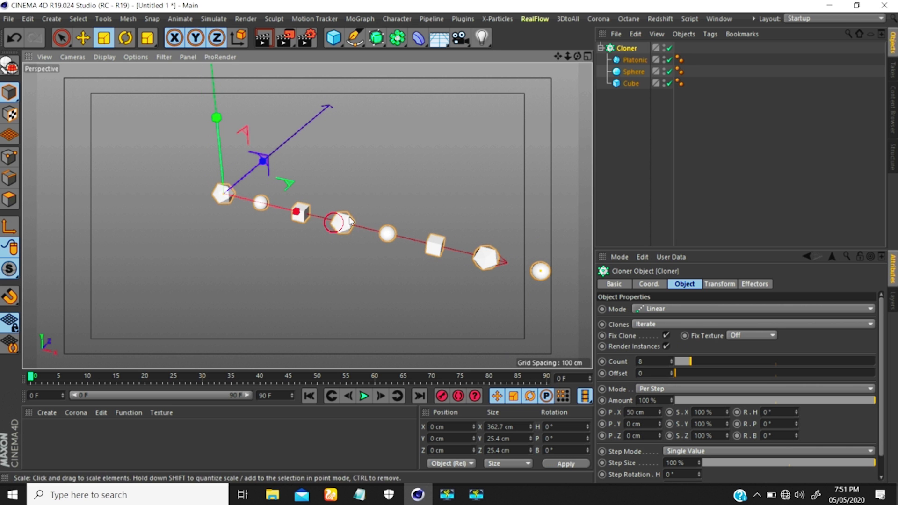
mouse_move(343, 224)
alt+mouse_down()
mouse_move(395, 184)
mouse_move(383, 188)
alt+mouse_up()
double_click(637, 424)
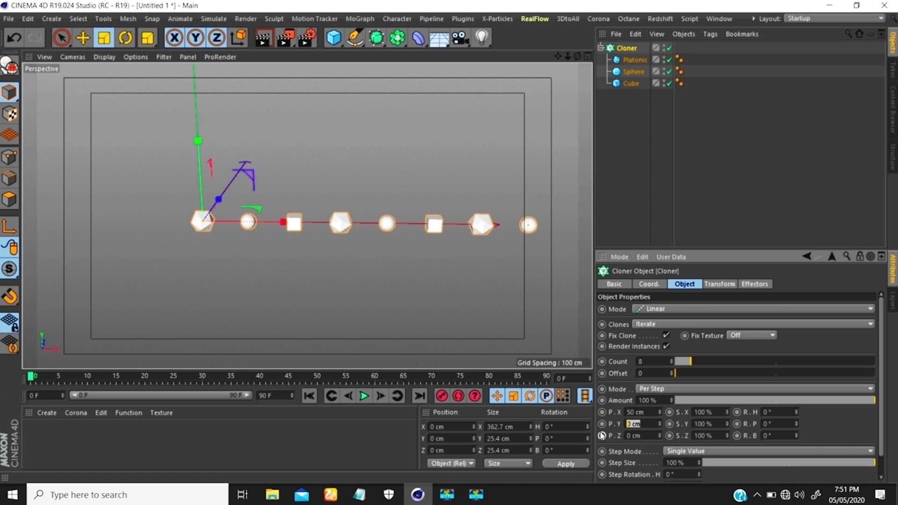
text(50)
key(Return)
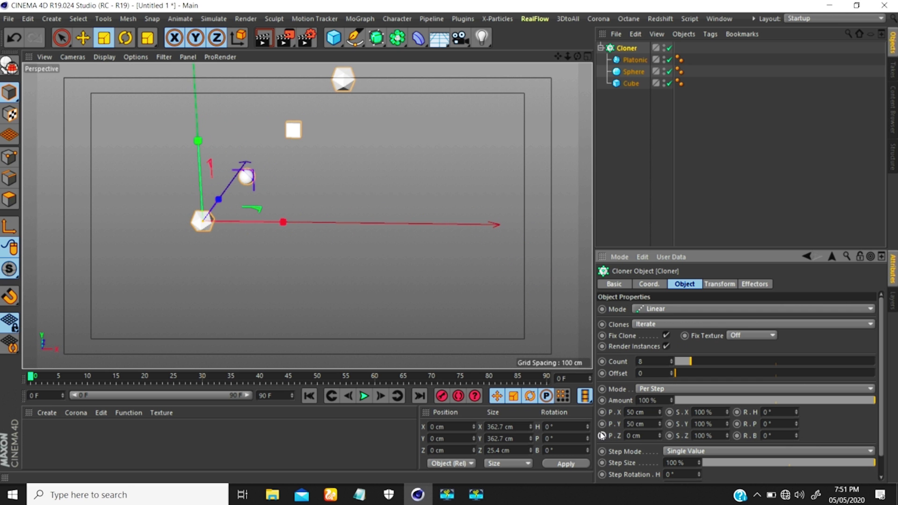
Reduce the Y position step to 25 cm and inspect the shallower diagonal of clones.
double_click(641, 424)
text(25)
key(Return)
mouse_move(330, 243)
alt+mouse_down()
mouse_move(353, 201)
mouse_move(279, 271)
alt+mouse_up()
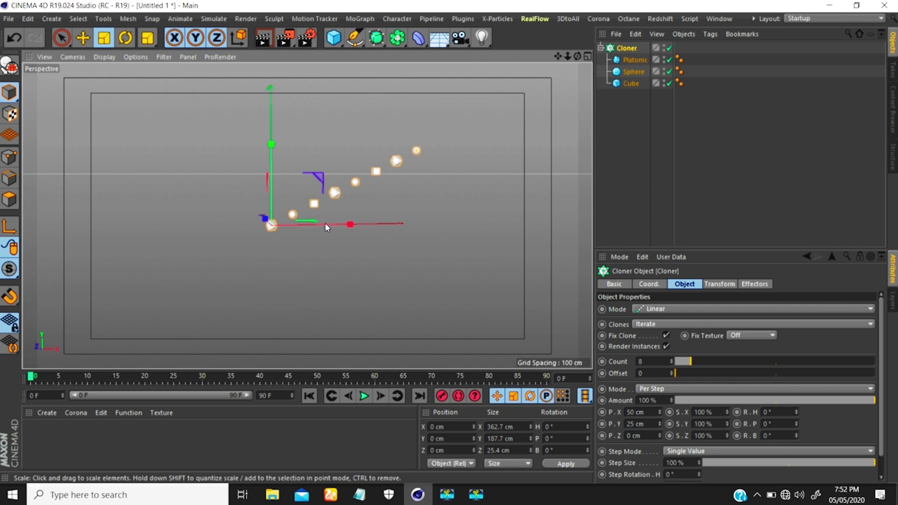
alt+drag(325, 224, 254, 279)
alt+middle_drag(275, 200, 193, 237)
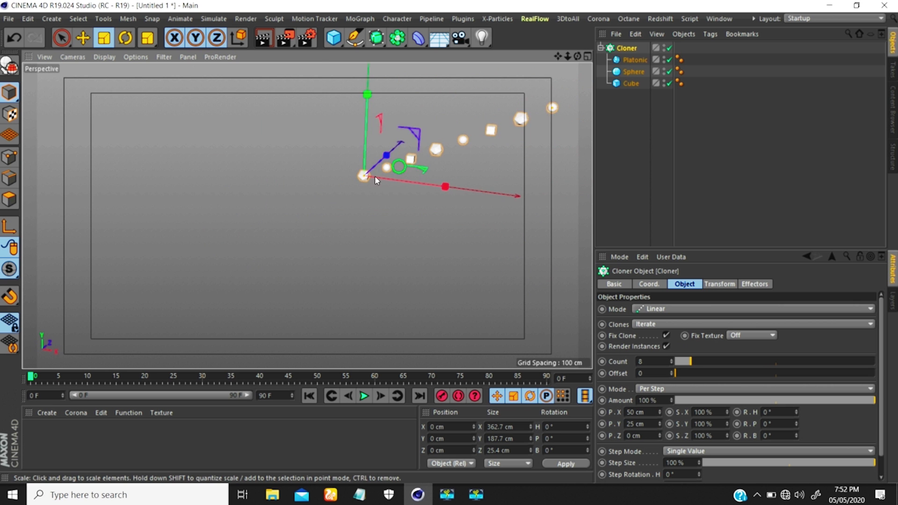
alt+middle_drag(375, 176, 329, 183)
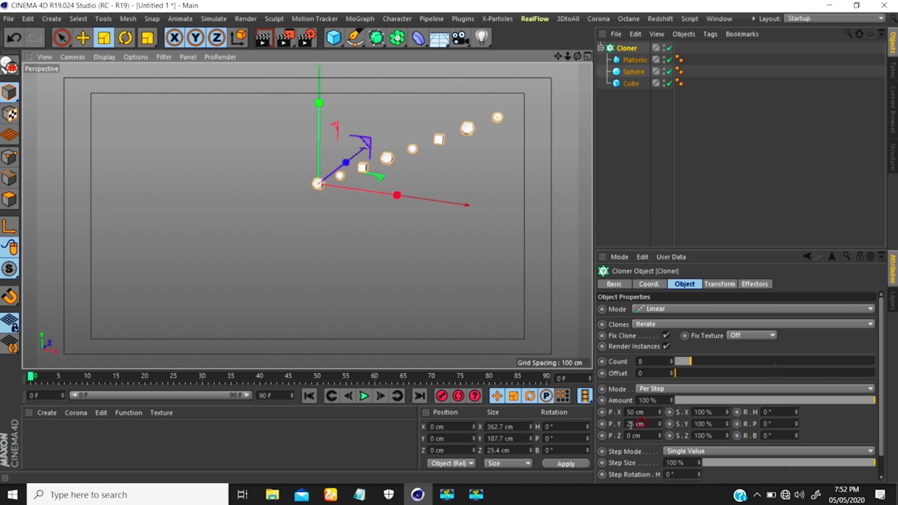
Reset the Y position step to 0 cm and view the straight row of clones along X.
text(0)
key(Return)
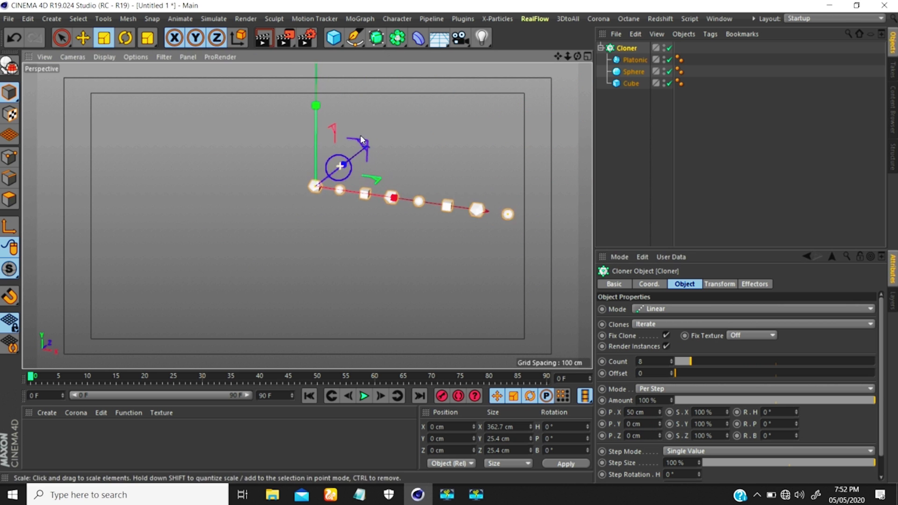
alt+right_drag(360, 135, 398, 123)
alt+middle_drag(365, 202, 279, 179)
mouse_move(278, 179)
alt+mouse_down()
mouse_move(331, 176)
mouse_move(338, 184)
alt+mouse_up()
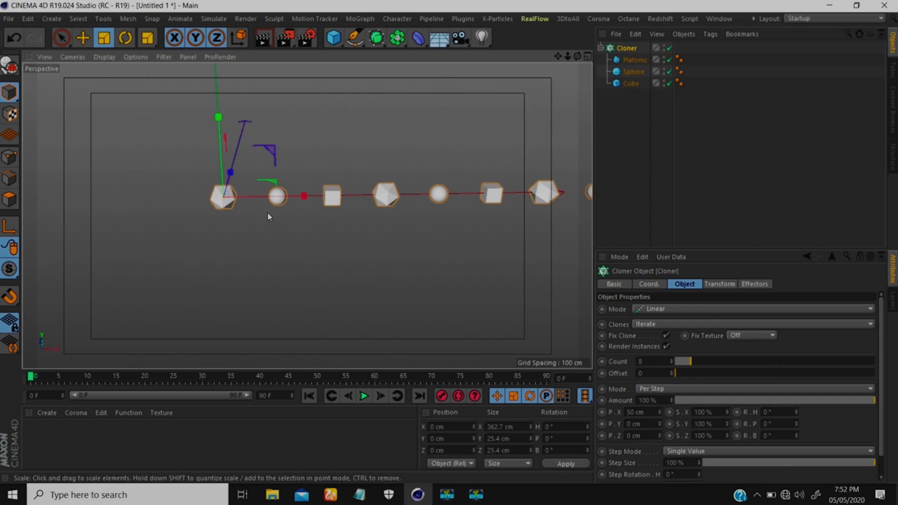
scroll(267, 211, up, 5)
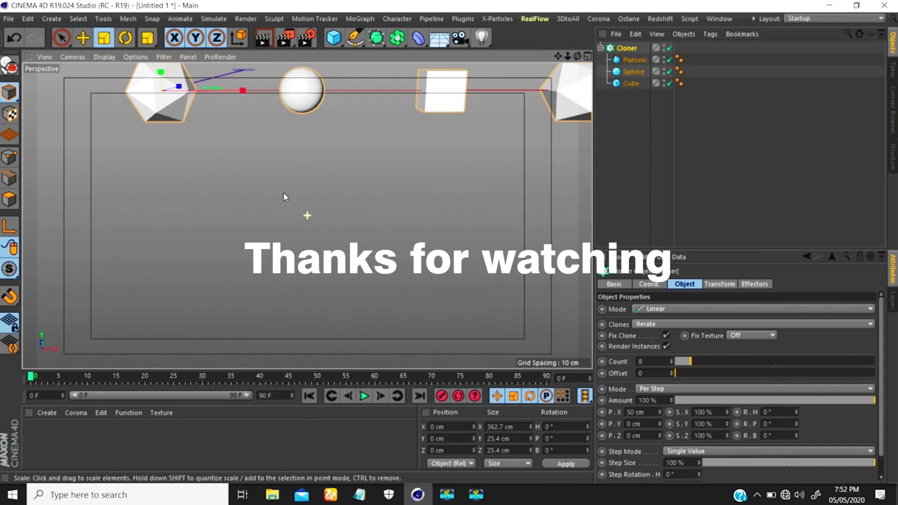
mouse_move(284, 192)
alt+mouse_down()
mouse_move(288, 182)
mouse_move(299, 201)
alt+mouse_up()
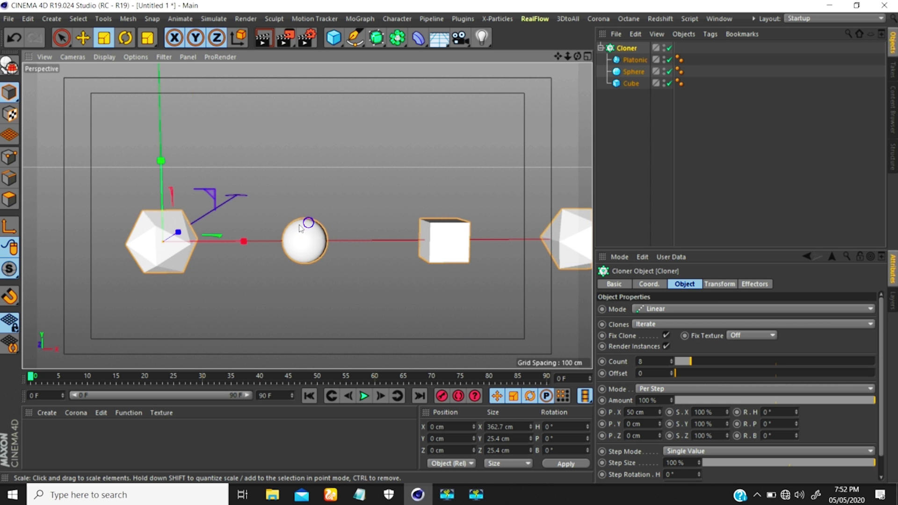
scroll(307, 224, down, 10)
alt+middle_drag(307, 224, 213, 214)
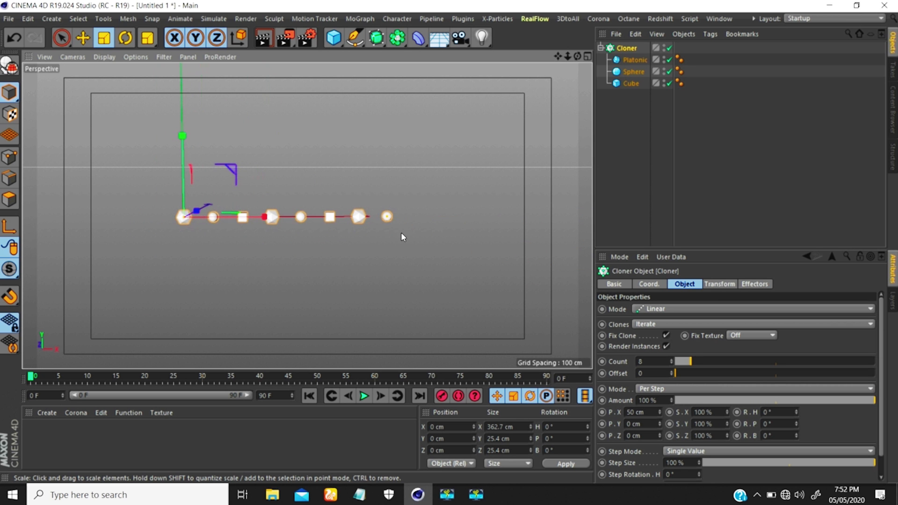
Increase the linear clone count to 12 while the spacing mode is Per Step.
click(673, 359)
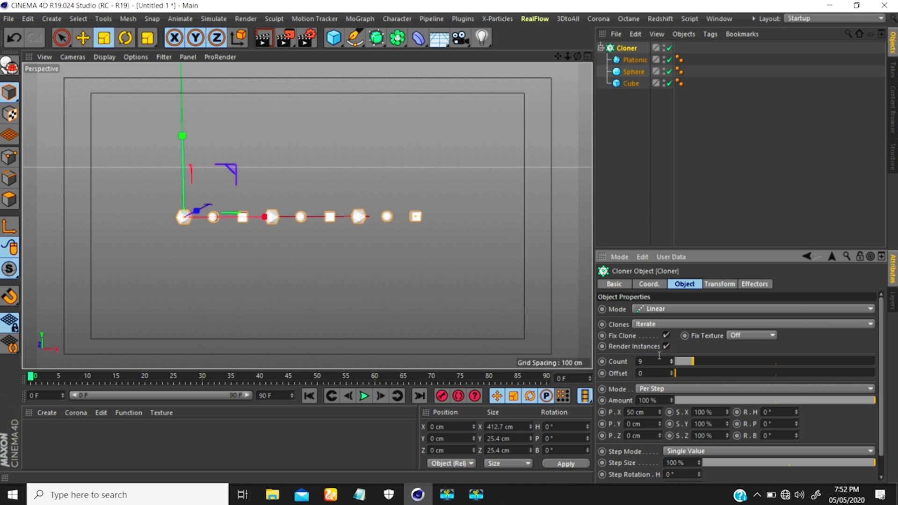
click(672, 358)
click(672, 359)
click(672, 360)
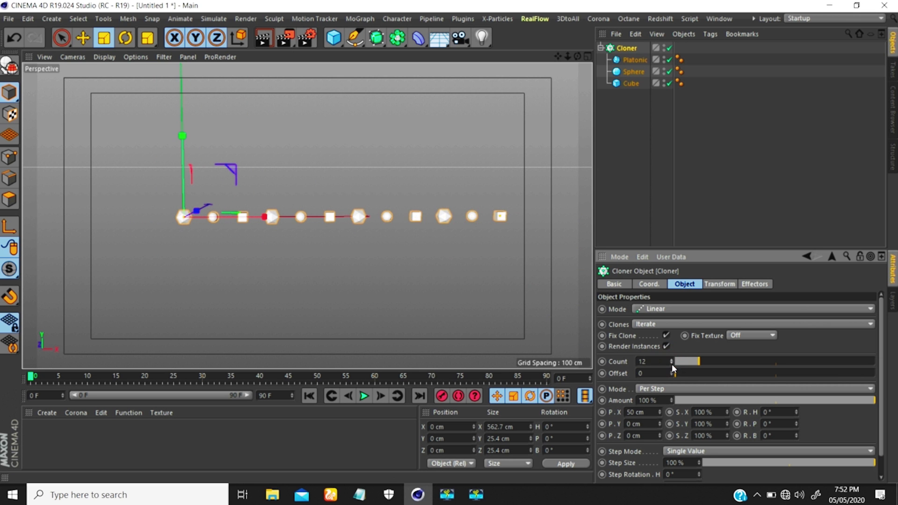
Lower the linear clone count to 6.
click(671, 363)
click(671, 364)
click(671, 364)
click(671, 364)
click(670, 364)
click(670, 364)
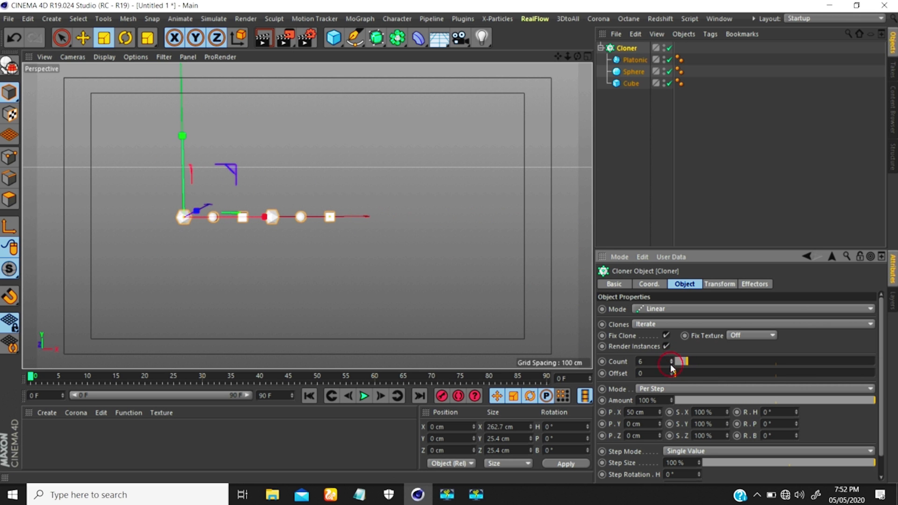
Switch the linear spacing mode from Per Step to End Point.
alt+right_drag(272, 218, 293, 180)
alt+middle_drag(286, 232, 323, 230)
click(643, 389)
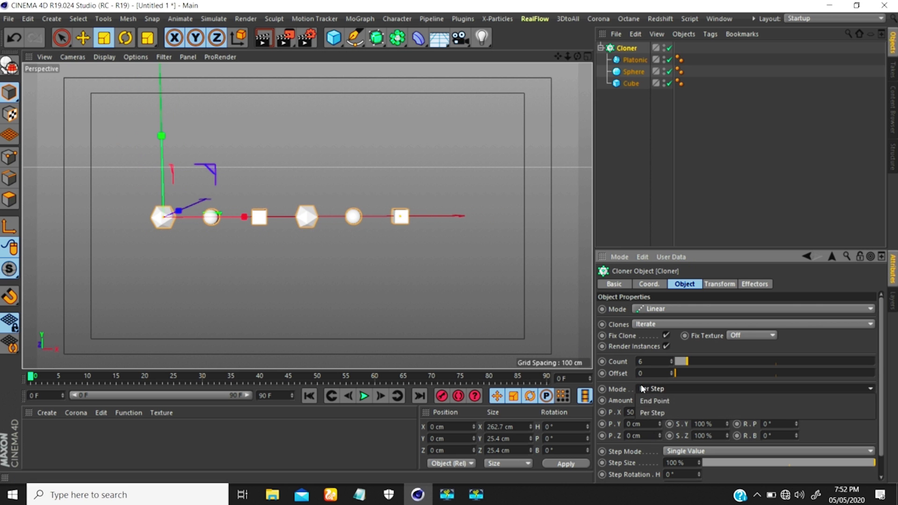
click(655, 401)
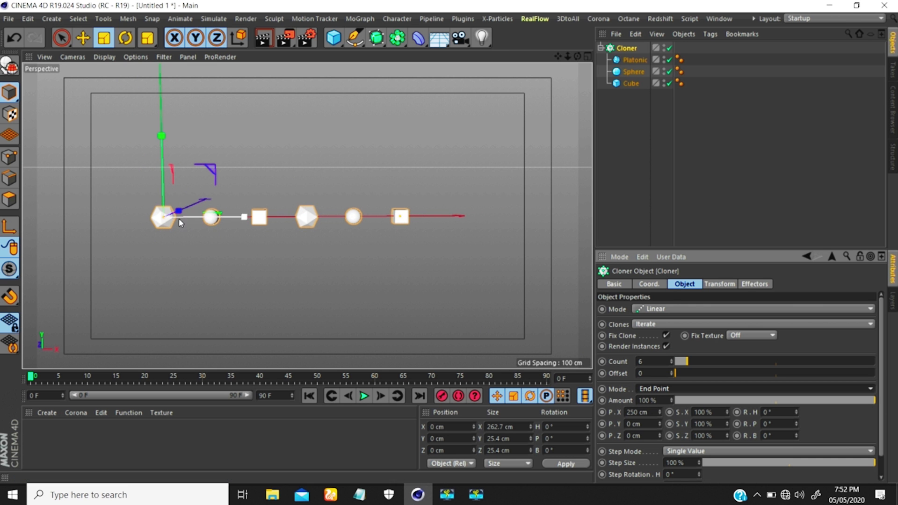
Set the clone count to 10 in End Point mode.
double_click(639, 362)
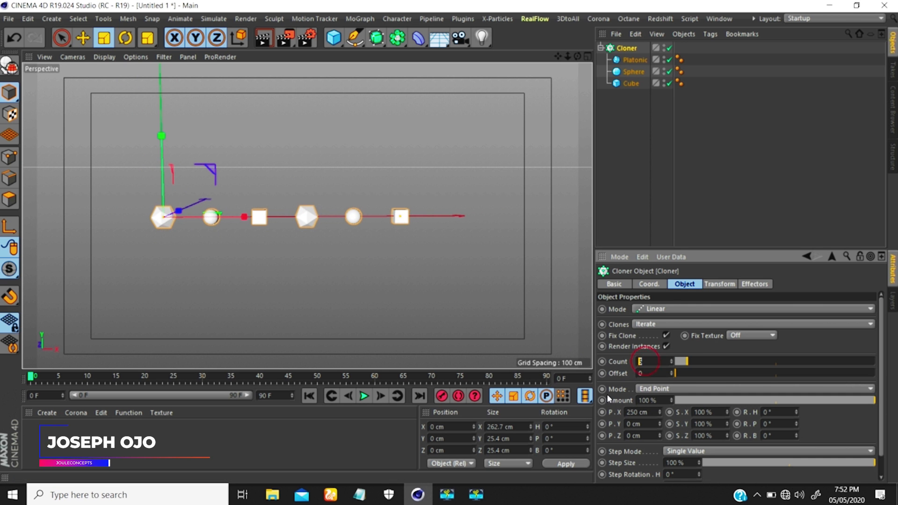
text(10)
key(Return)
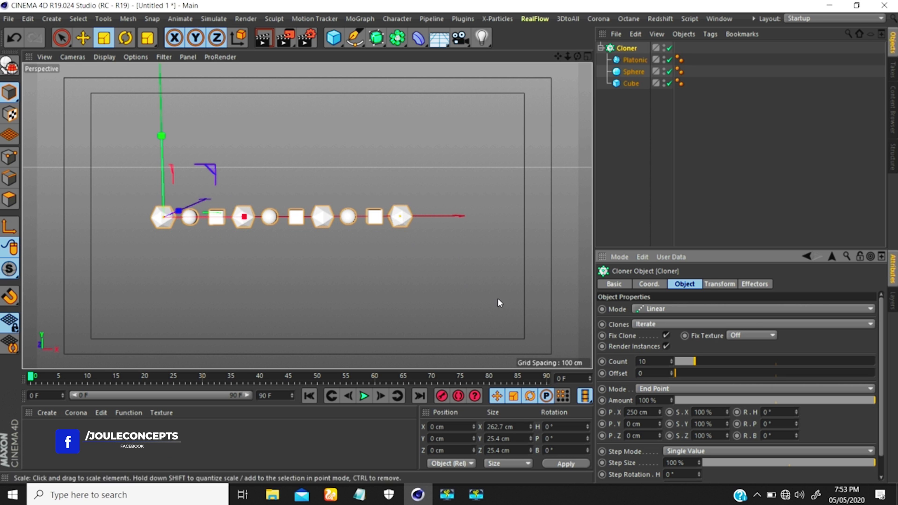
Set the end point's X position to 500 cm and bring the whole row into view.
double_click(652, 414)
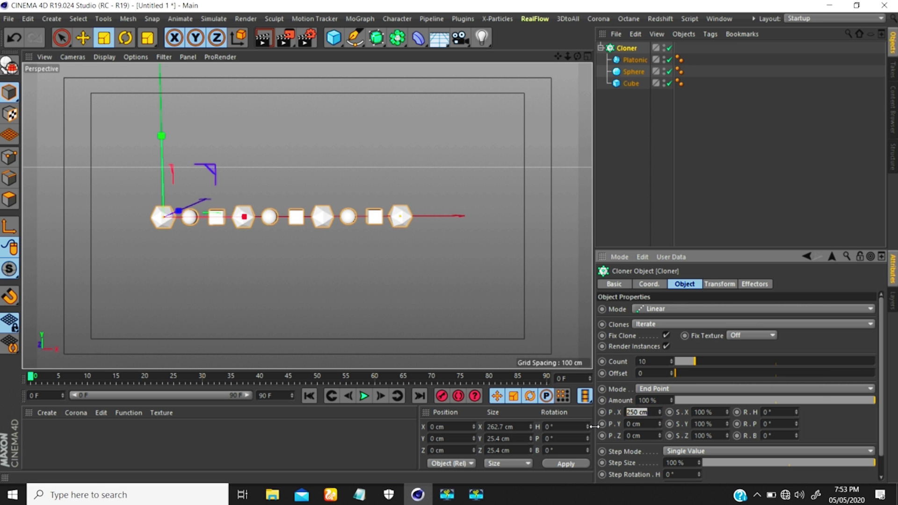
text(500)
key(Return)
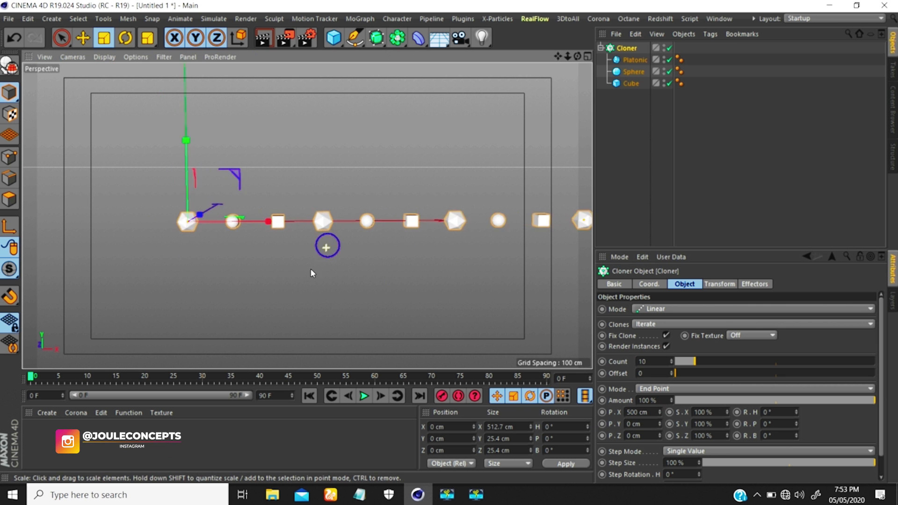
scroll(328, 250, down, 3)
alt+middle_drag(345, 228, 338, 226)
alt+right_drag(339, 226, 376, 206)
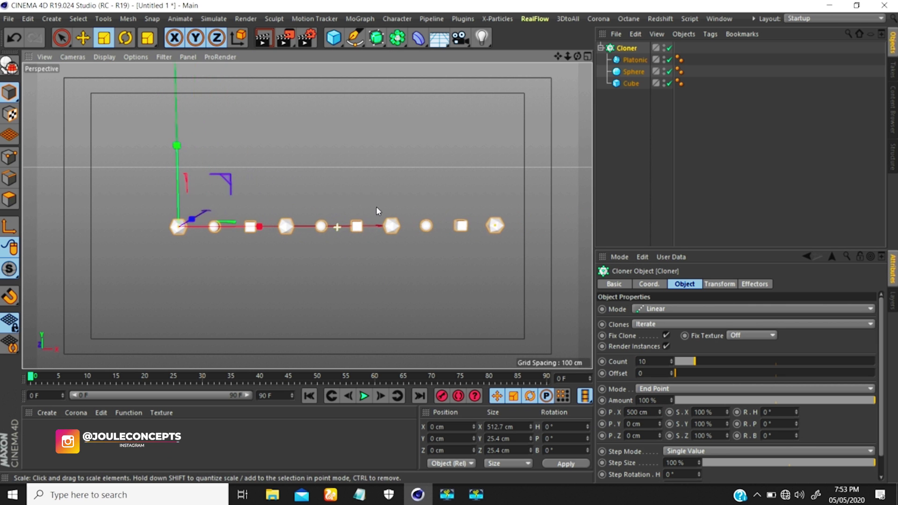
alt+middle_drag(366, 216, 309, 218)
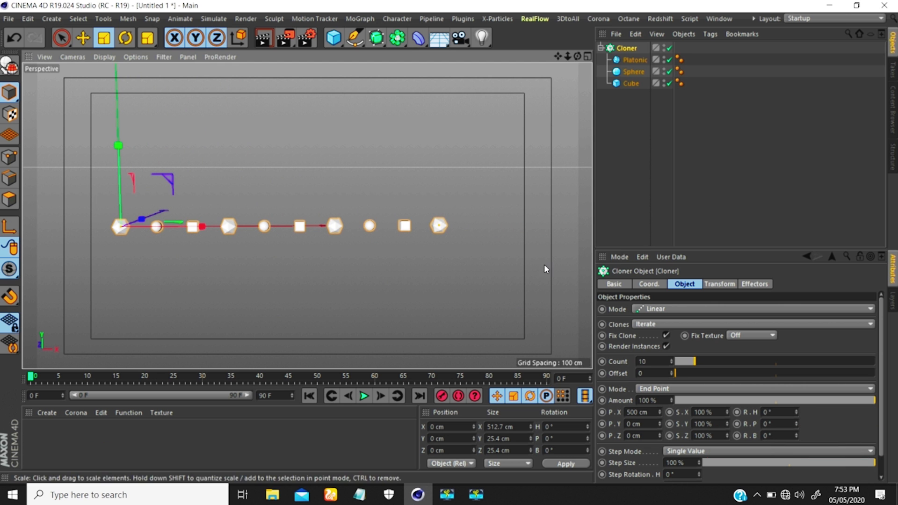
Raise the clone count to 14 within the fixed end-point distance.
click(650, 363)
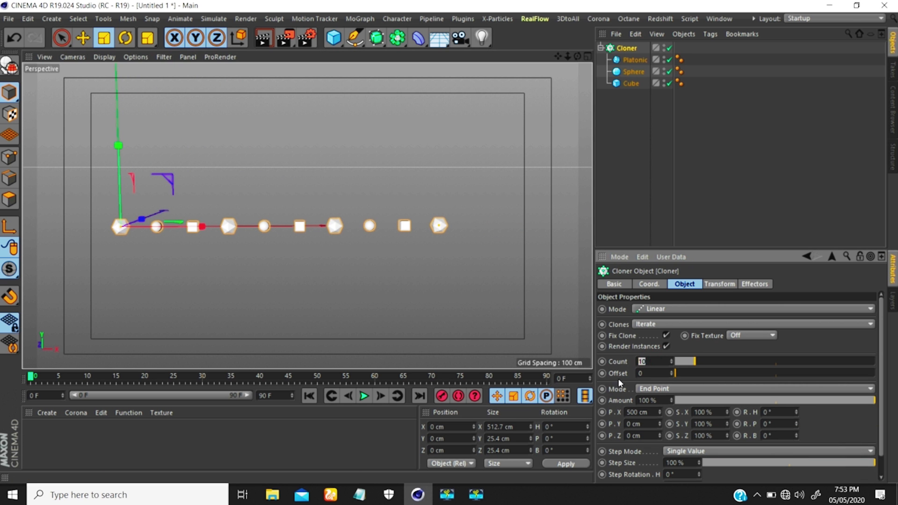
click(672, 361)
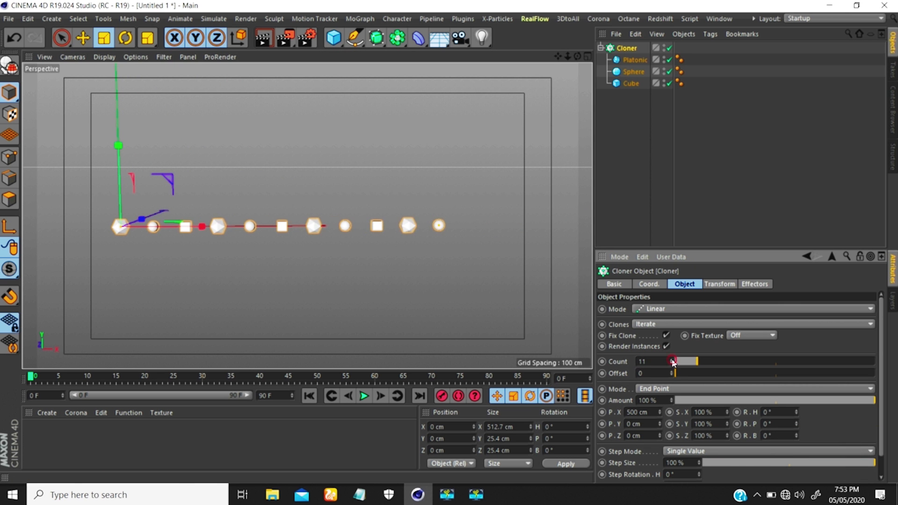
click(672, 361)
click(672, 361)
click(672, 361)
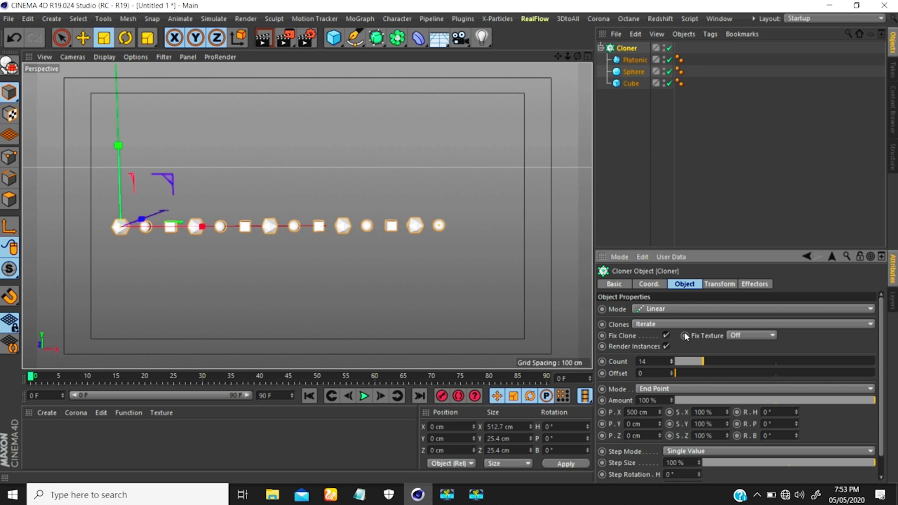
Raise the Cloner's count to 21 within the fixed end-point distance.
click(672, 361)
click(672, 361)
click(672, 361)
click(672, 360)
click(672, 360)
click(671, 361)
click(672, 361)
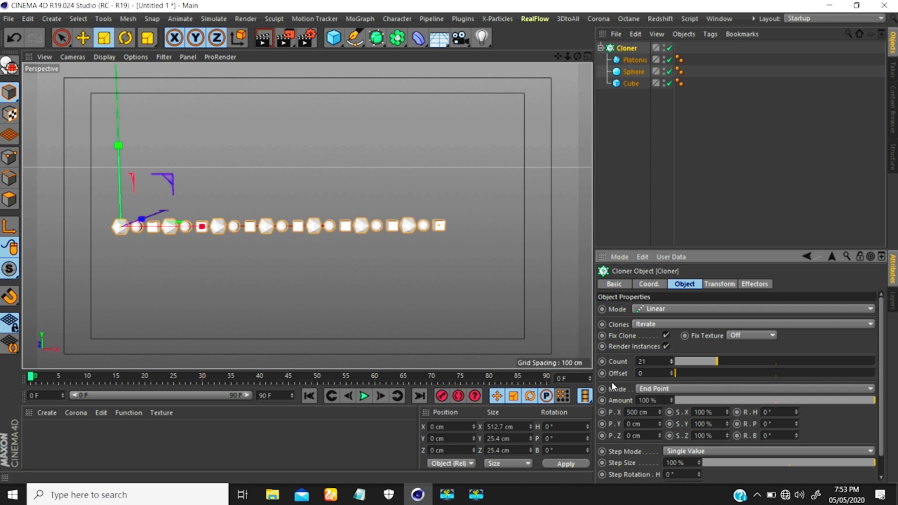
Switch the linear spacing mode back to Per Step and set the clone count to 10.
click(657, 389)
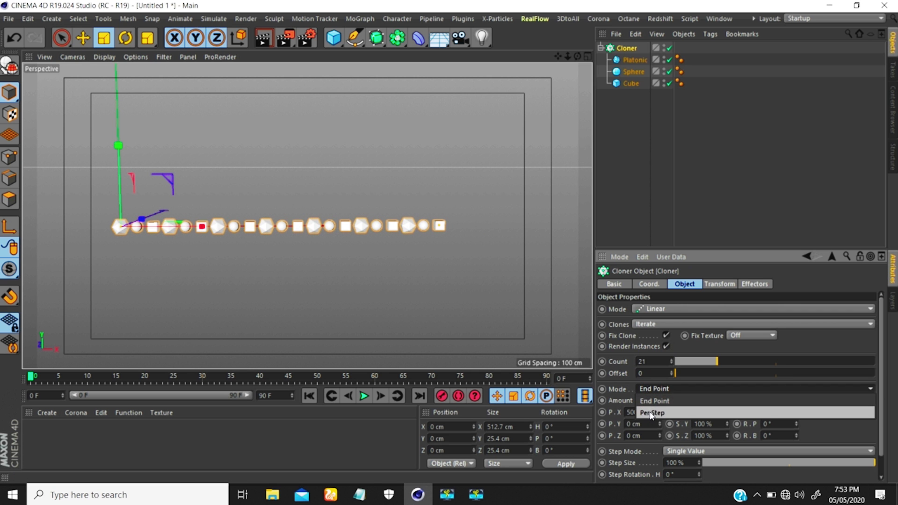
click(649, 413)
drag(652, 363, 596, 360)
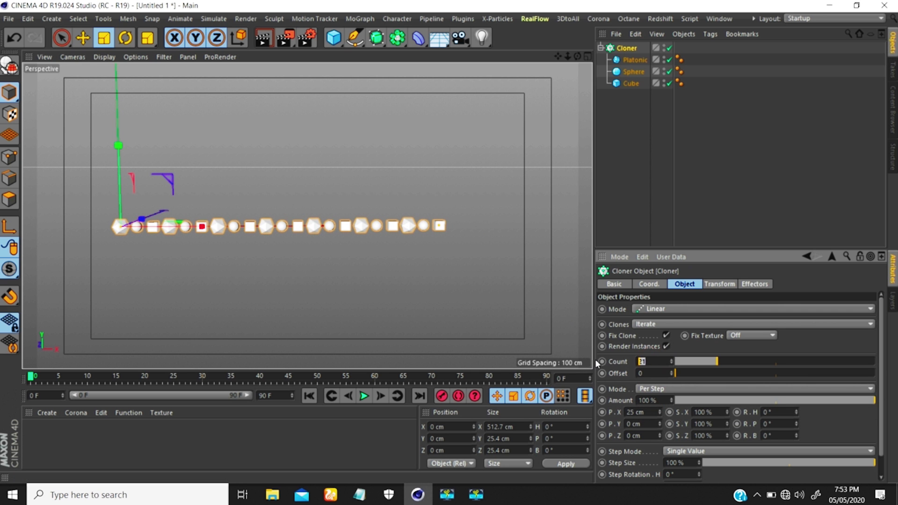
text(10)
key(Return)
mouse_move(189, 219)
alt+right_down()
mouse_move(209, 190)
mouse_move(212, 228)
alt+right_up()
alt+middle_drag(211, 228, 331, 227)
mouse_move(227, 233)
alt+right_down()
mouse_move(244, 195)
mouse_move(245, 225)
mouse_move(206, 255)
mouse_move(242, 233)
alt+right_up()
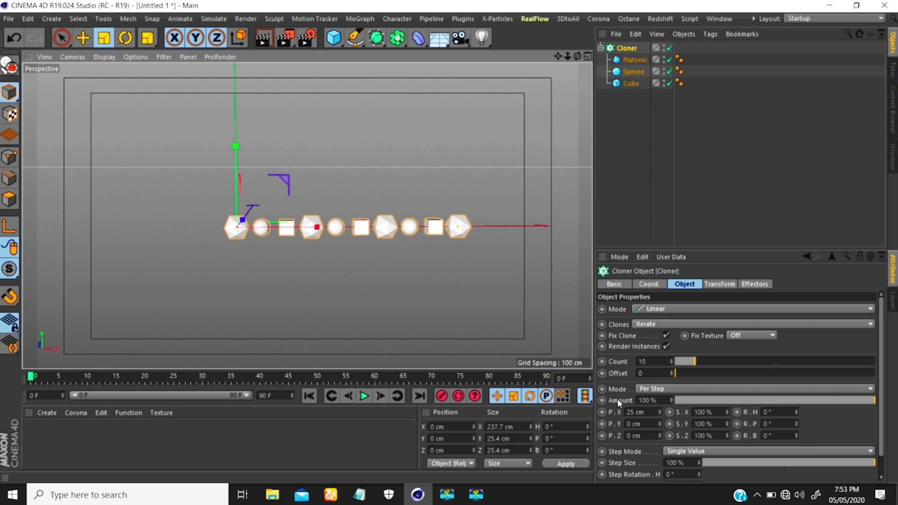
Reduce the Per Step Amount to 0% so the clones collapse onto the first one.
mouse_move(880, 400)
mouse_down()
mouse_move(875, 437)
mouse_move(894, 399)
mouse_up()
scroll(828, 433, down, 1)
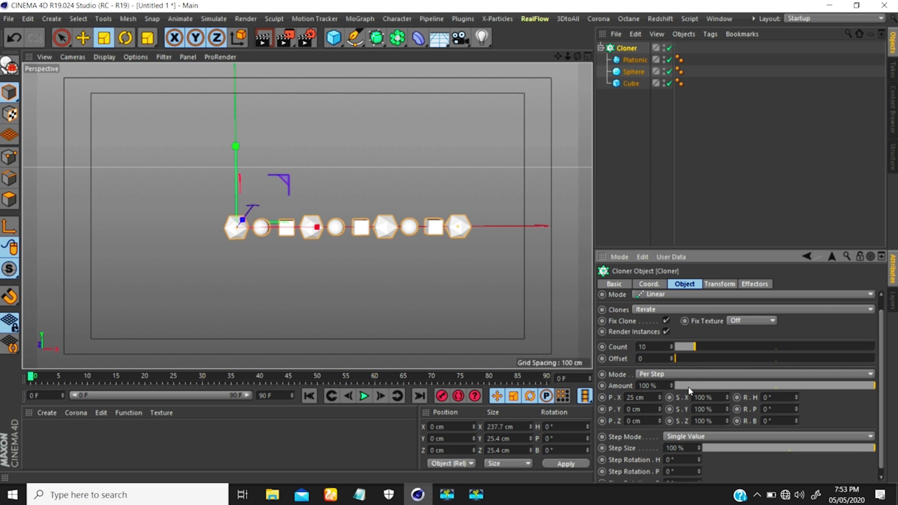
scroll(353, 244, up, 2)
alt+middle_drag(342, 232, 324, 224)
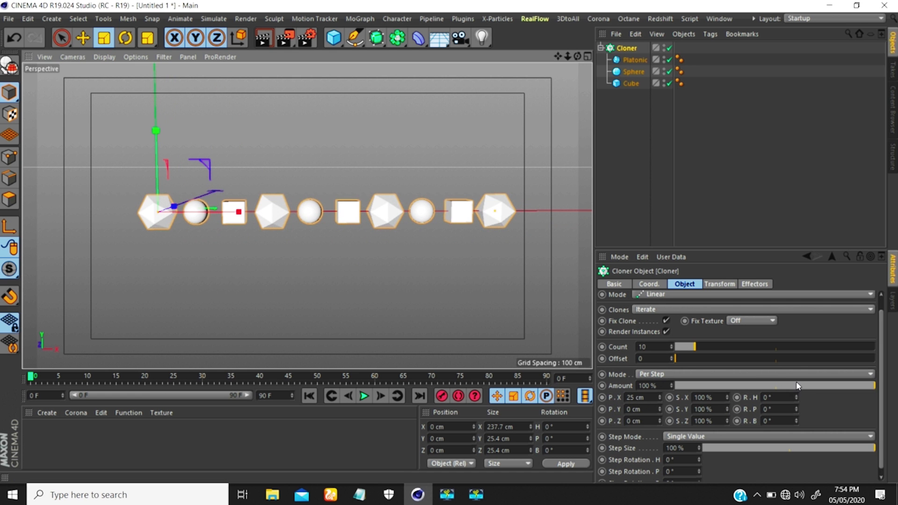
drag(797, 386, 880, 387)
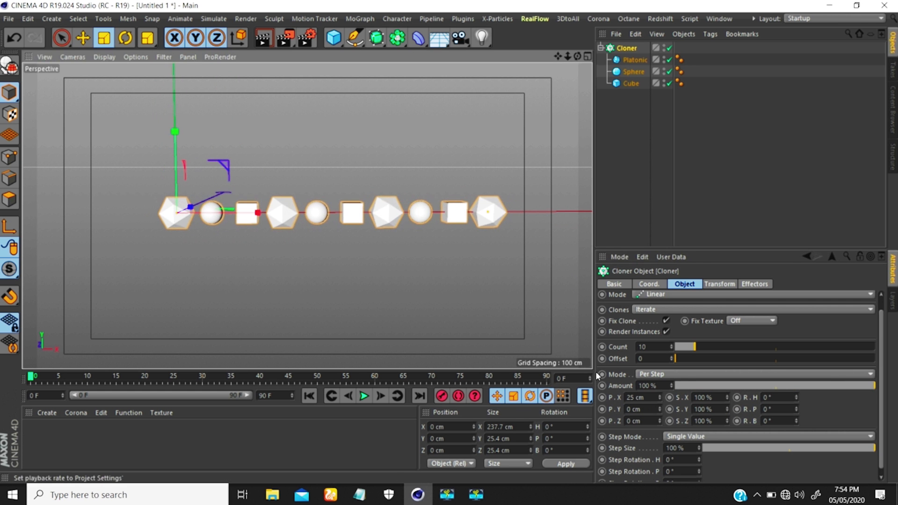
drag(733, 386, 577, 415)
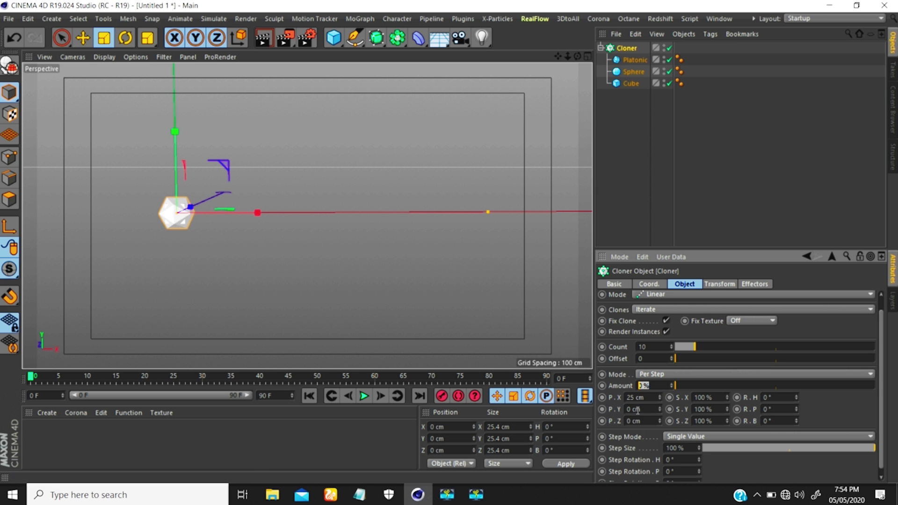
Try an Amount of 50% for the clone spacing and return it to 100%.
key(Tab)
click(650, 387)
text(50)
key(Return)
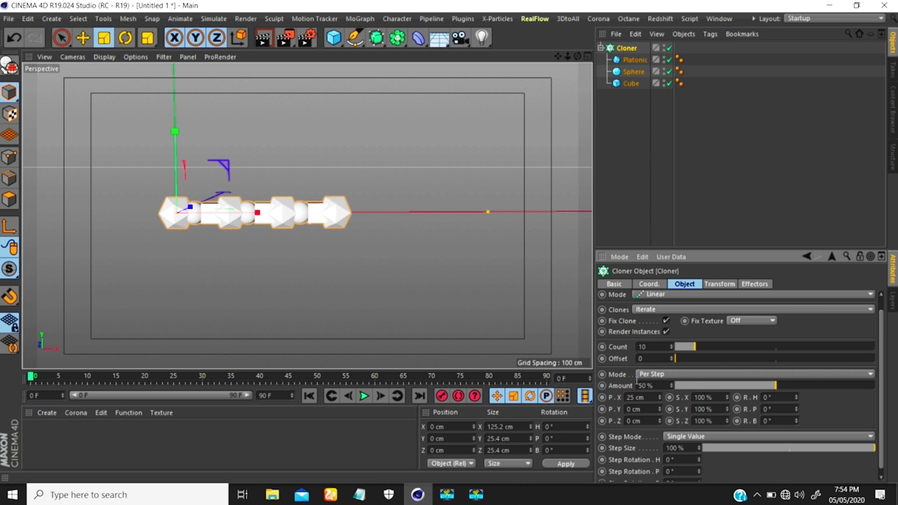
drag(777, 386, 875, 386)
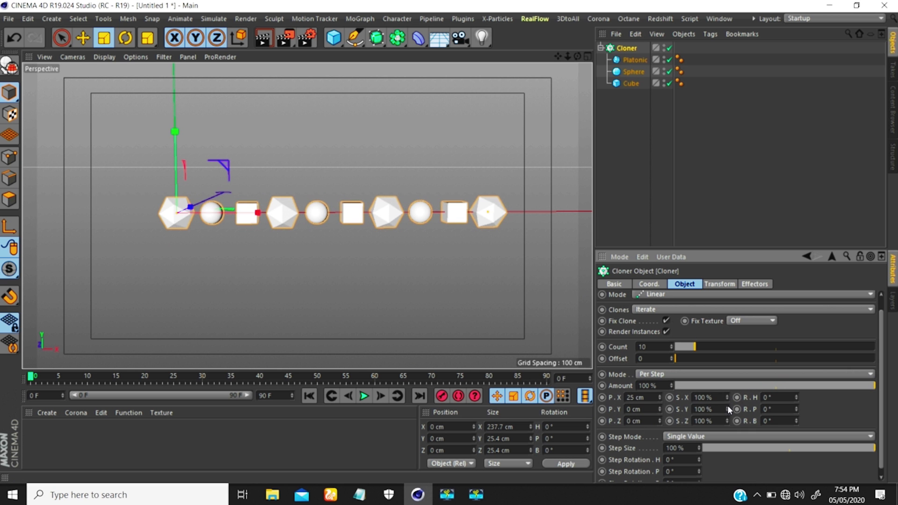
Set the per-step scale to 143% in Y and 130% in Z, and the heading rotation to 2°.
drag(728, 405, 728, 376)
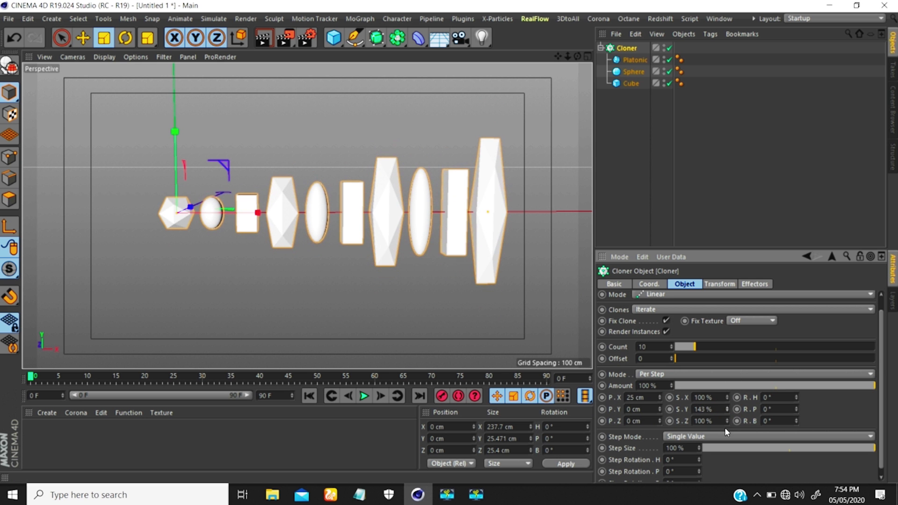
mouse_move(728, 419)
mouse_down()
mouse_move(736, 385)
mouse_move(732, 399)
mouse_up()
mouse_move(419, 227)
alt+mouse_down()
mouse_move(534, 226)
mouse_move(507, 224)
mouse_move(383, 264)
mouse_move(321, 202)
mouse_move(349, 241)
alt+mouse_up()
alt+right_drag(355, 249, 388, 240)
alt+middle_drag(402, 231, 366, 207)
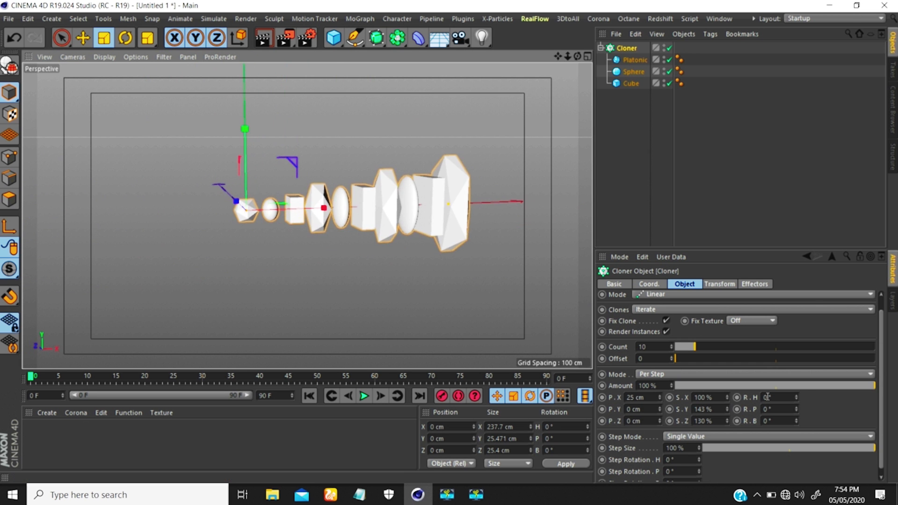
mouse_move(797, 395)
mouse_down()
mouse_move(802, 384)
mouse_move(796, 417)
mouse_move(804, 425)
mouse_move(797, 421)
mouse_move(801, 401)
mouse_up()
scroll(796, 415, up, 1)
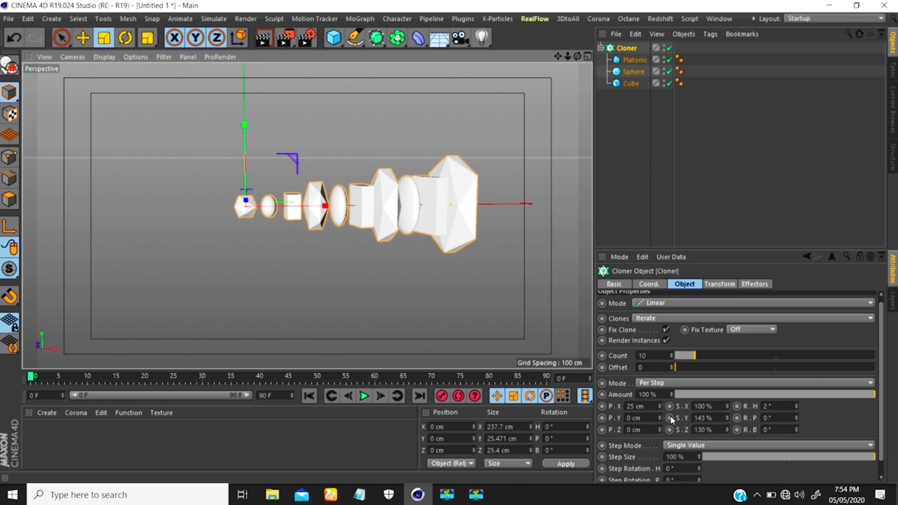
Reset the Cloner's per-step Y and Z scale to 100%.
click(722, 283)
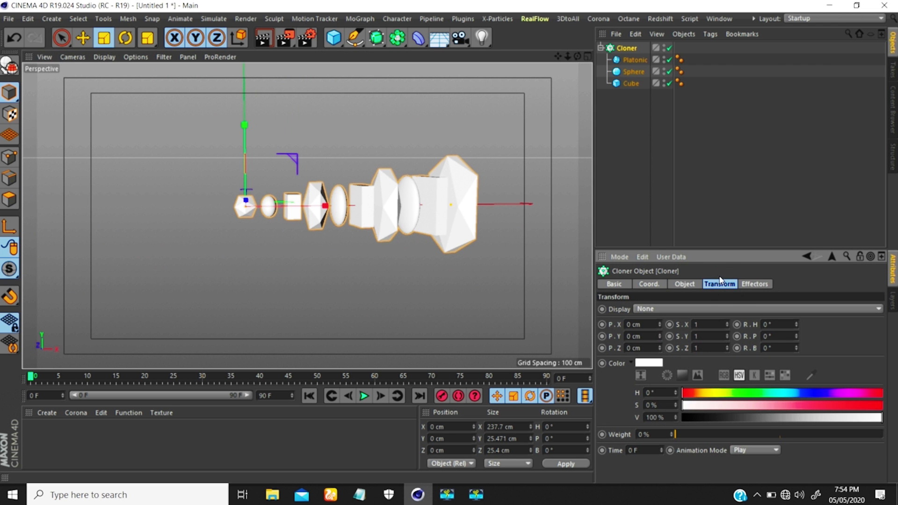
click(691, 283)
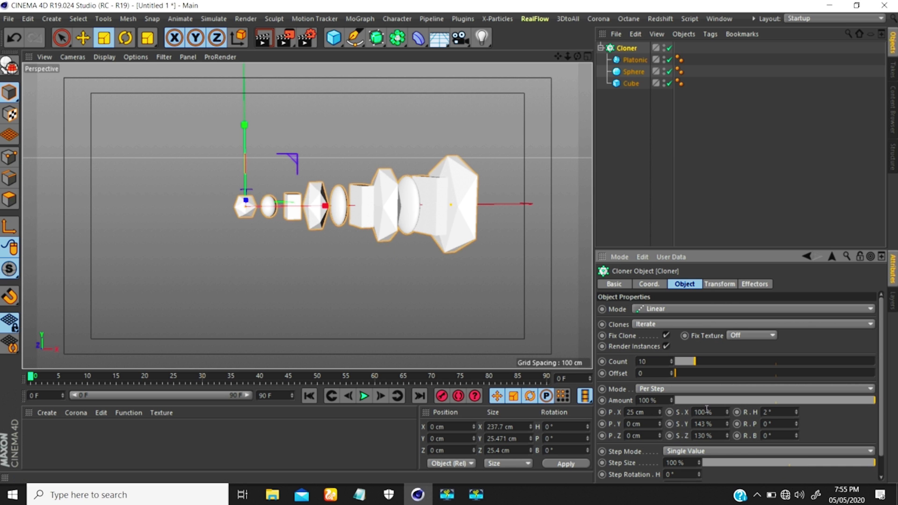
click(721, 284)
click(690, 285)
click(715, 436)
text(100)
key(Return)
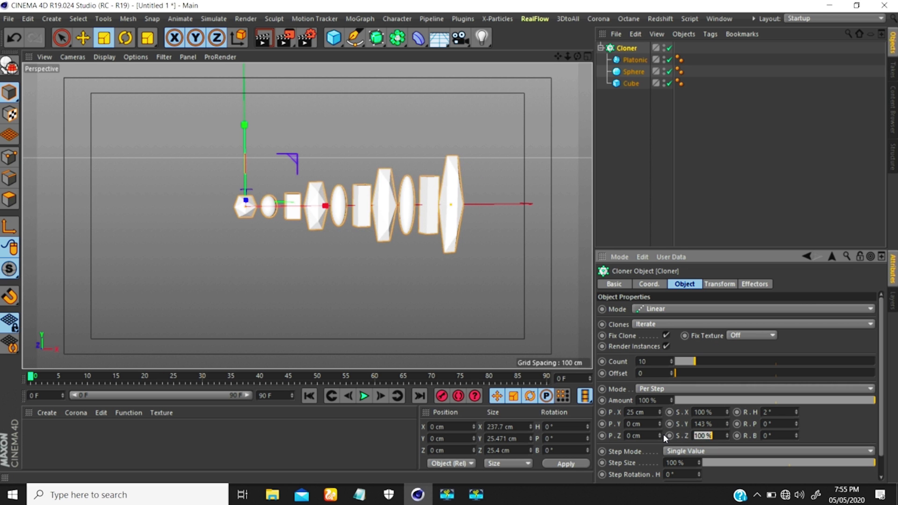
key(shift+Tab)
text(100)
key(shift+Tab)
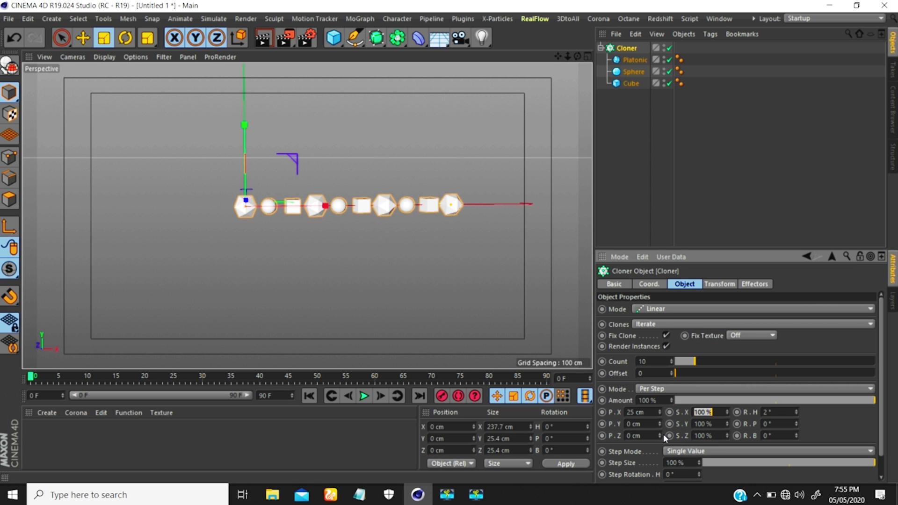
key(Return)
Reset the Cloner's per-step heading rotation to 0°.
drag(742, 416, 734, 388)
text(0)
key(Return)
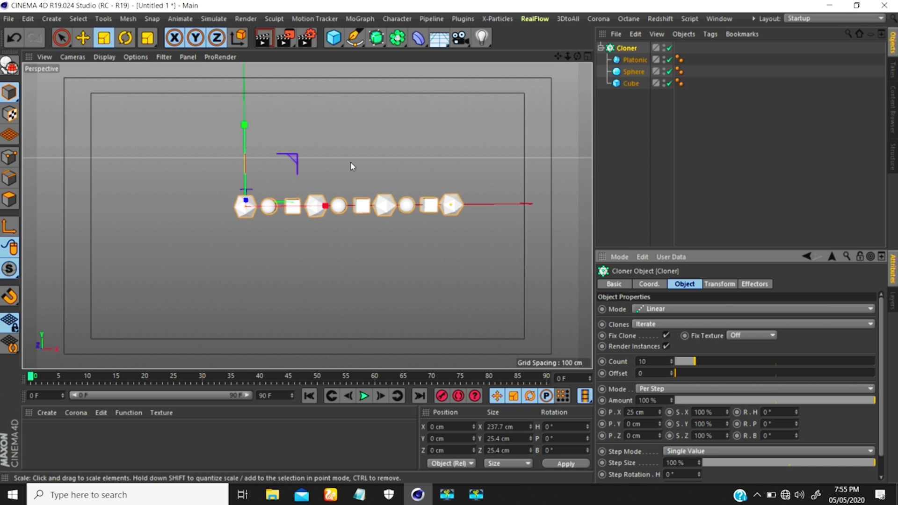
Delete the Sphere and Platonic objects from the Cloner, keeping only the Cube.
scroll(259, 212, up, 3)
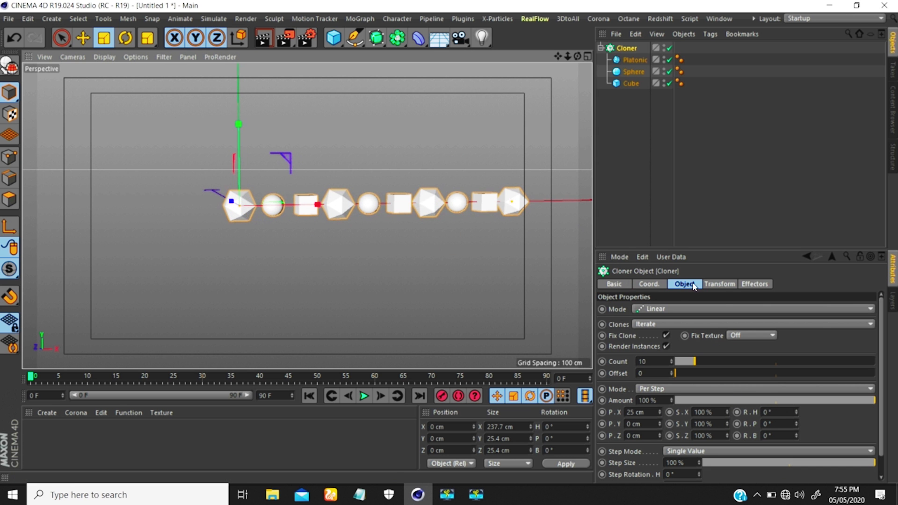
scroll(265, 175, up, 3)
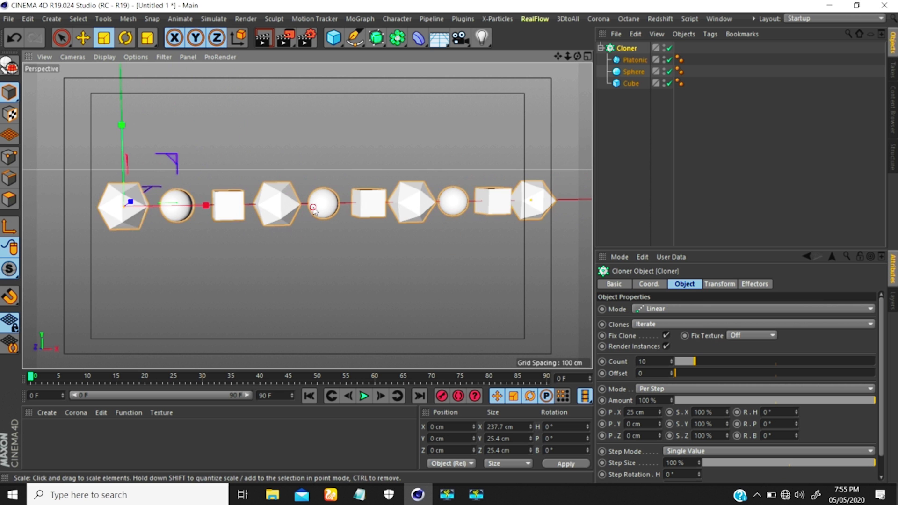
scroll(313, 212, down, 4)
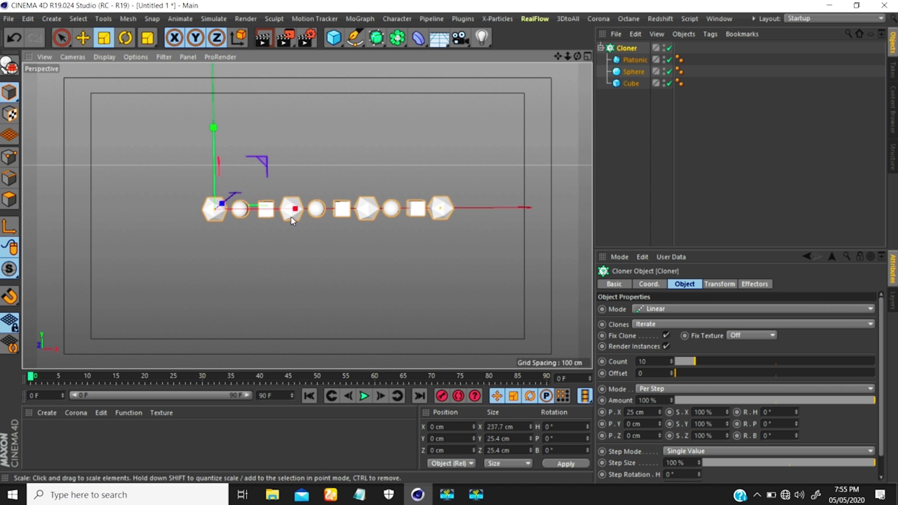
alt+drag(327, 214, 267, 236)
scroll(267, 175, up, 5)
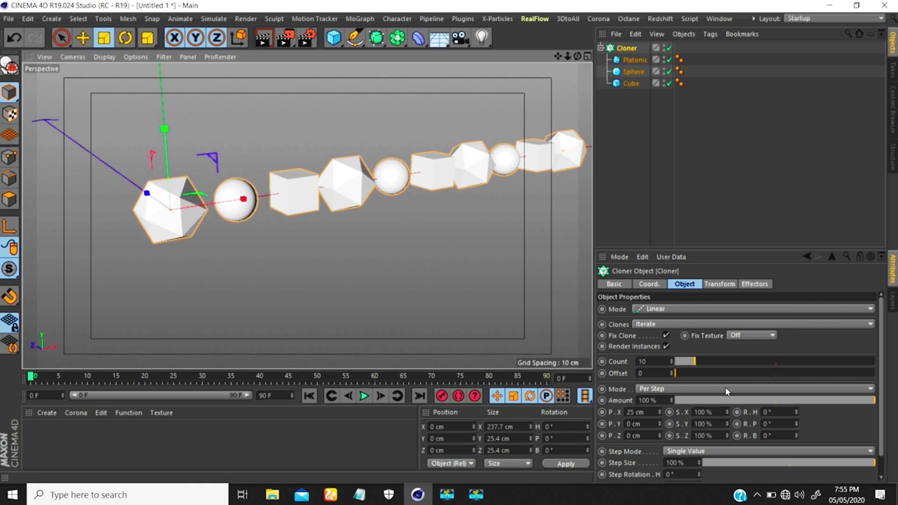
scroll(423, 203, down, 4)
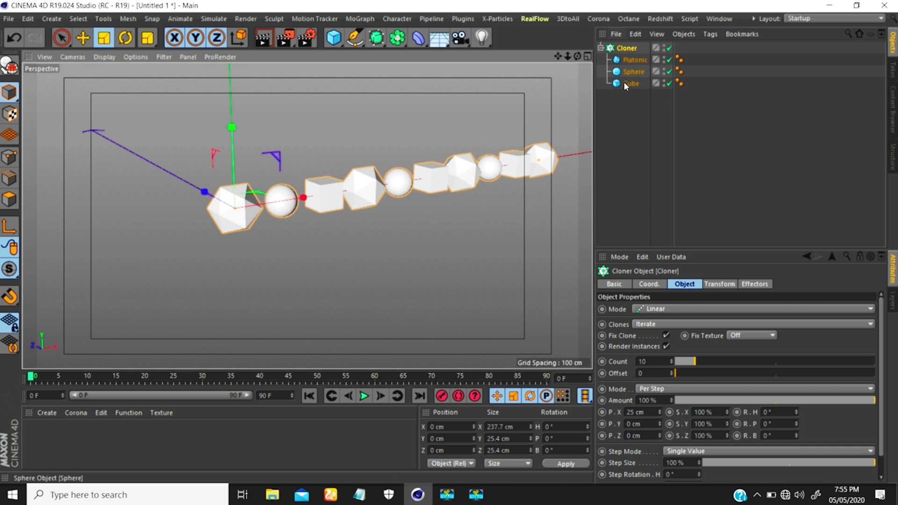
click(633, 71)
key(Delete)
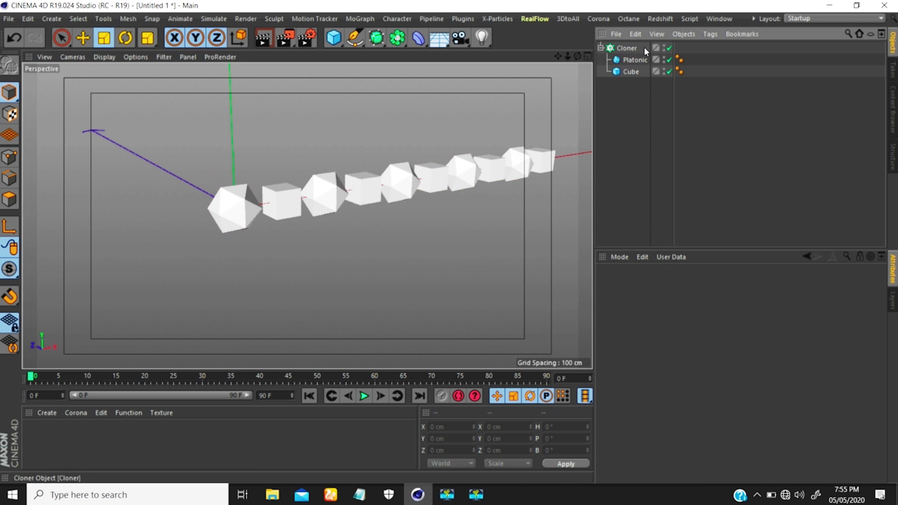
click(635, 60)
key(Delete)
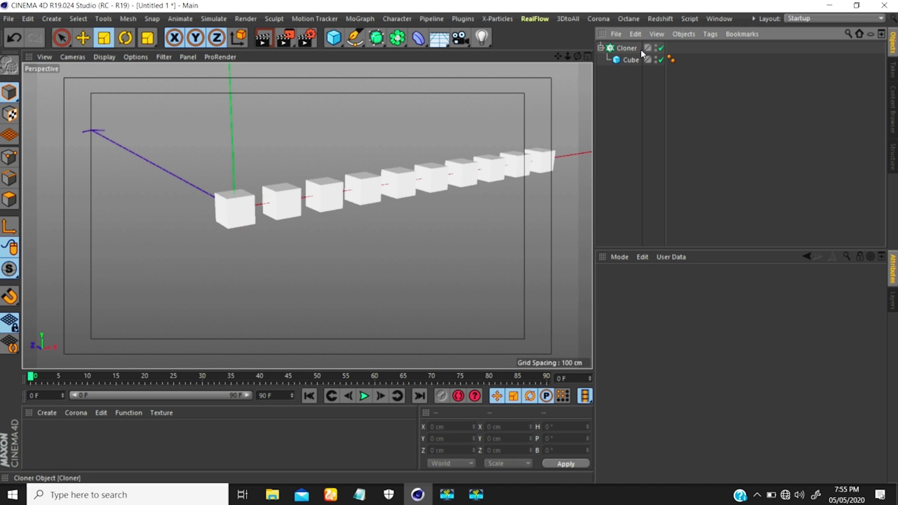
Stretch the Cube along its Z axis into a bar about 168.7 cm long.
click(630, 58)
alt+drag(321, 223, 360, 263)
drag(182, 182, 131, 156)
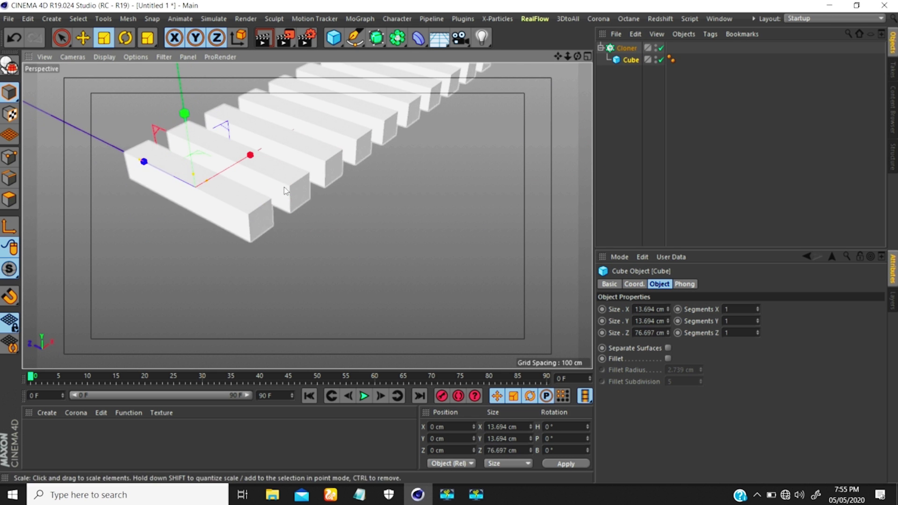
alt+middle_drag(287, 188, 350, 276)
drag(187, 242, 125, 206)
alt+right_drag(281, 229, 208, 311)
alt+drag(305, 233, 236, 211)
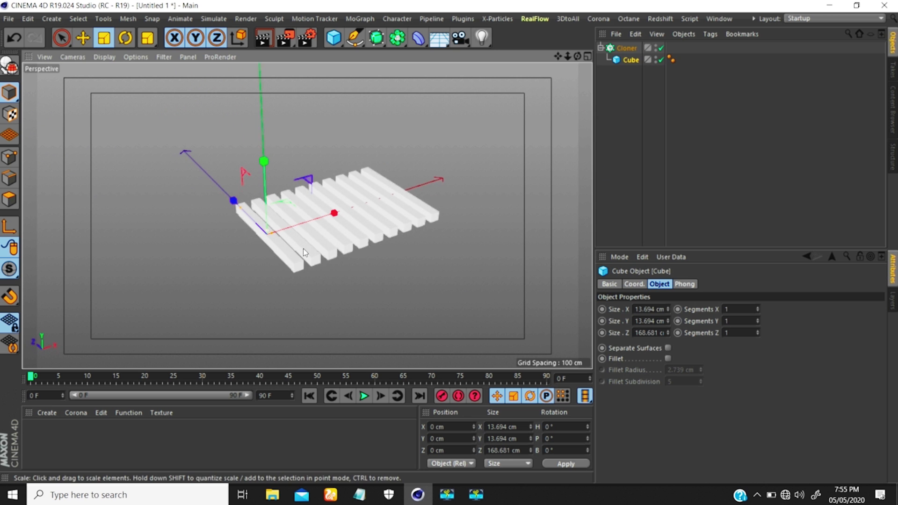
Set the Cloner's per-step X position to 50 cm to space the bars apart.
click(627, 49)
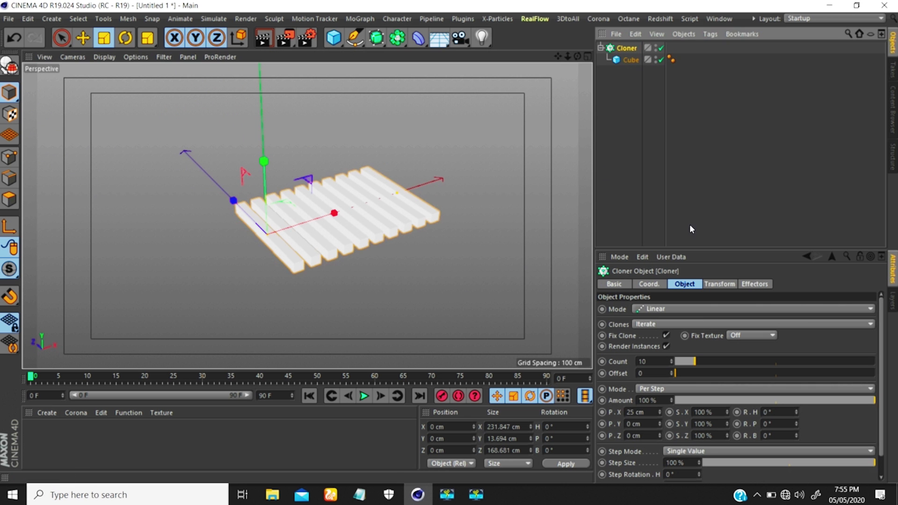
click(642, 412)
key(BackSpace)
text(50)
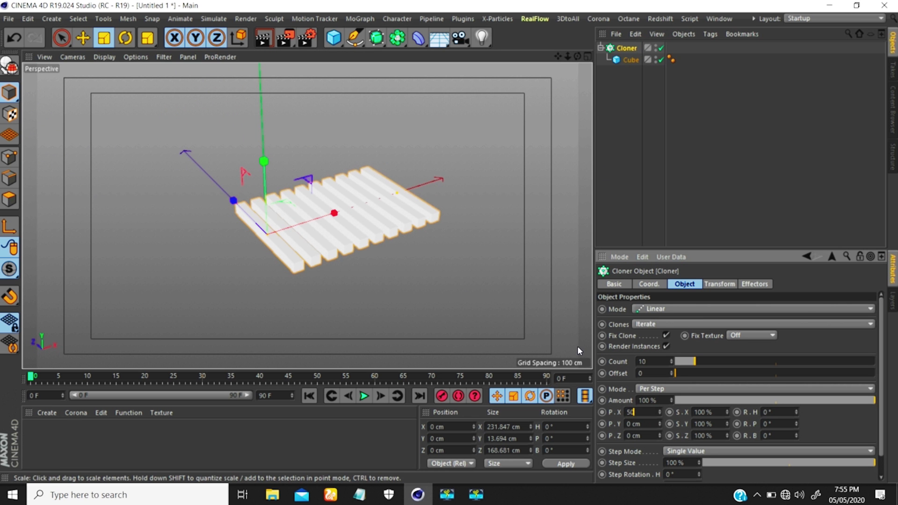
key(Return)
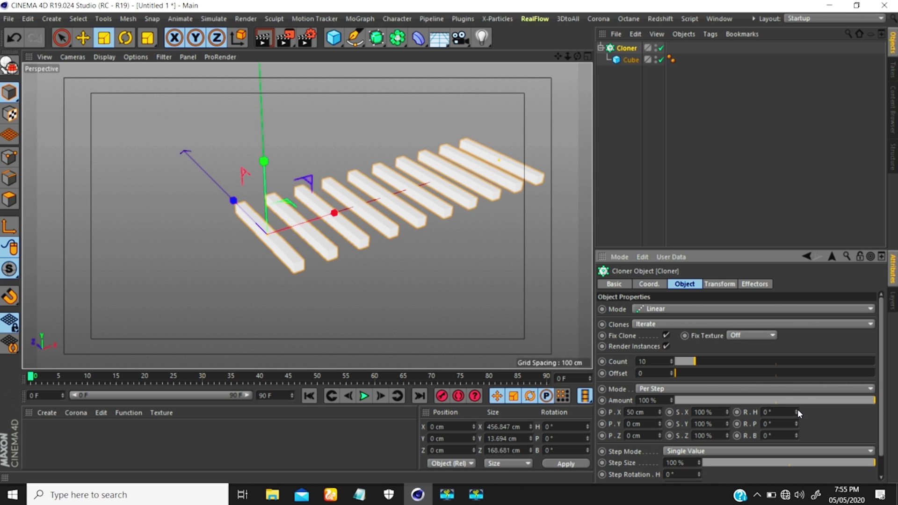
Set the Cloner's per-step heading rotation to 10° so each bar turns progressively.
mouse_move(798, 409)
mouse_down()
mouse_move(797, 402)
mouse_move(782, 412)
mouse_up()
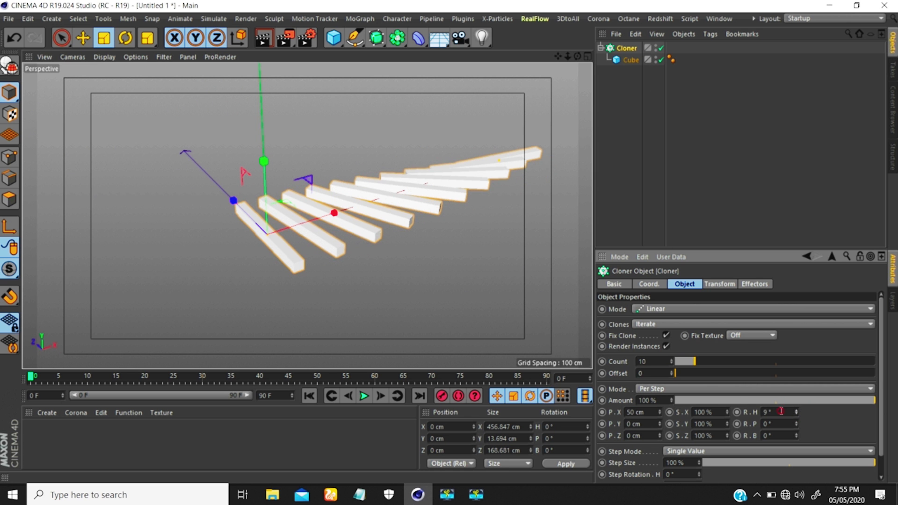
double_click(782, 412)
text(10)
key(Return)
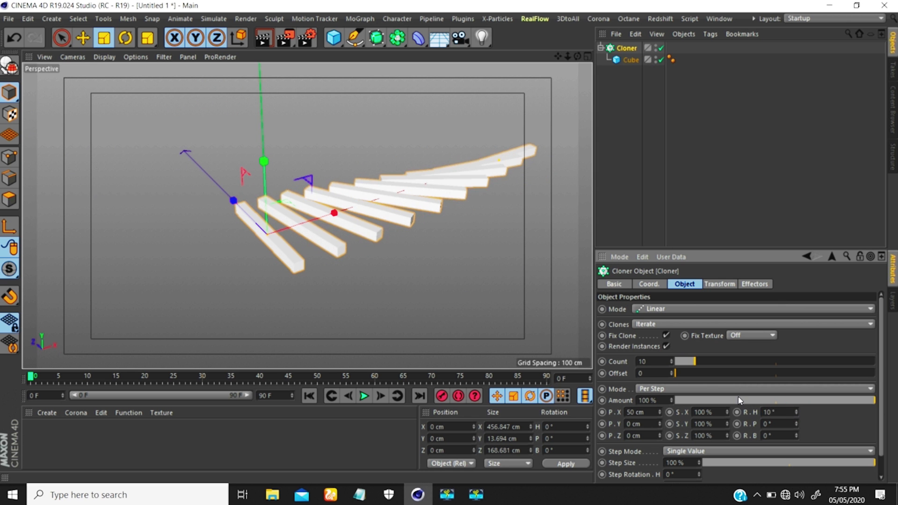
mouse_move(354, 206)
alt+mouse_down()
mouse_move(386, 228)
mouse_move(427, 237)
mouse_move(331, 242)
mouse_move(276, 215)
mouse_move(397, 254)
alt+mouse_up()
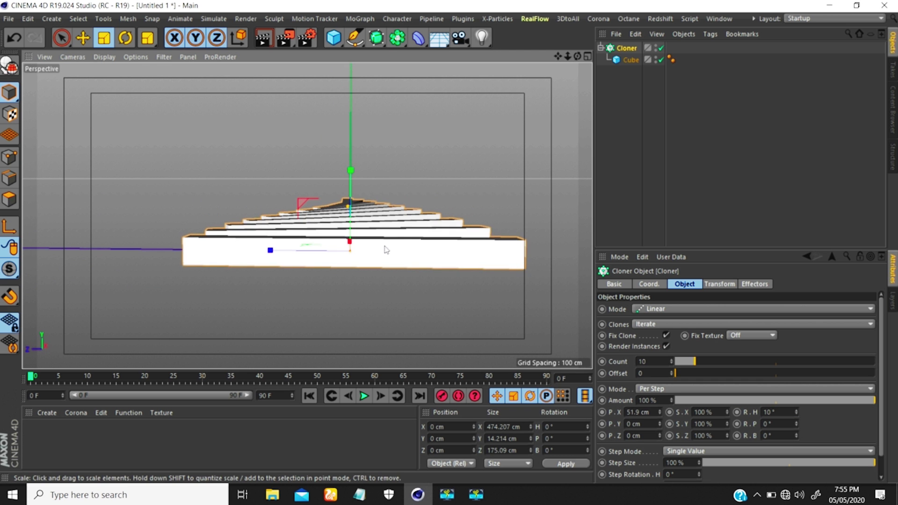
scroll(388, 248, up, 2)
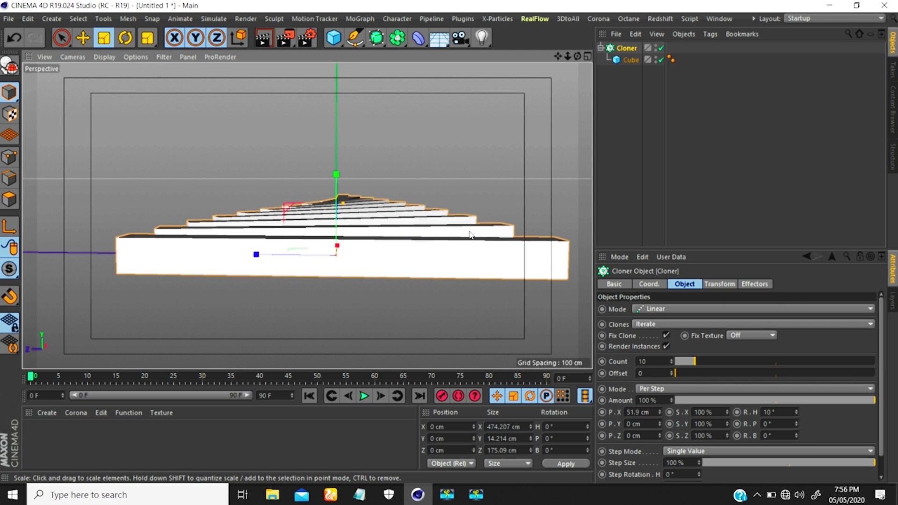
scroll(463, 233, up, 3)
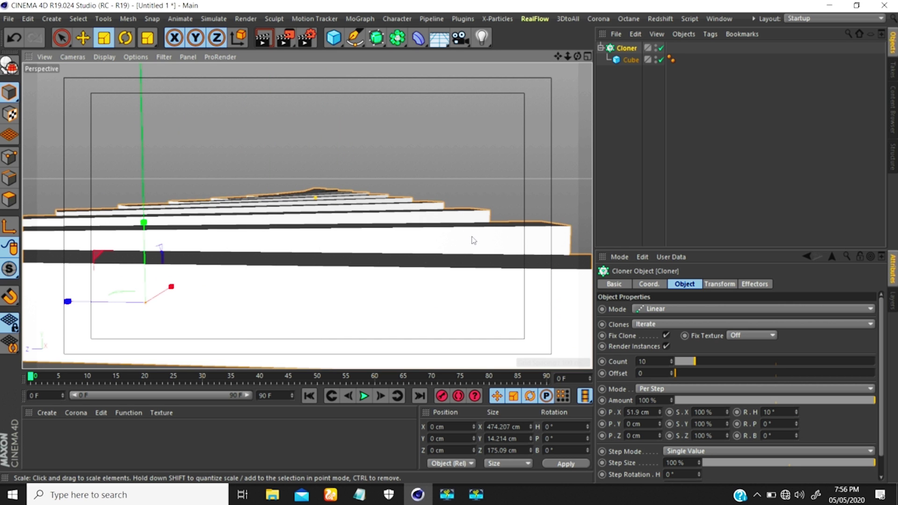
Set the Cloner's per-step Y scale to 120% so each bar grows taller than the previous one.
scroll(430, 239, up, 3)
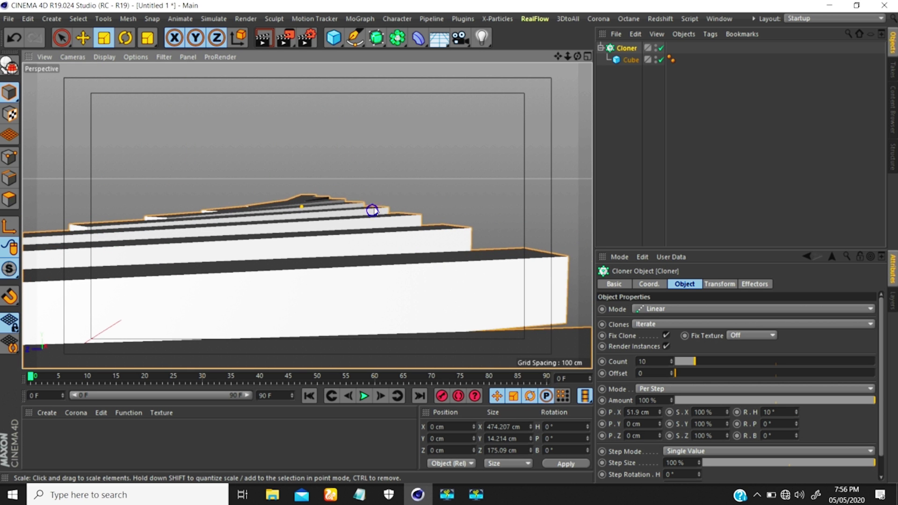
scroll(373, 209, up, 2)
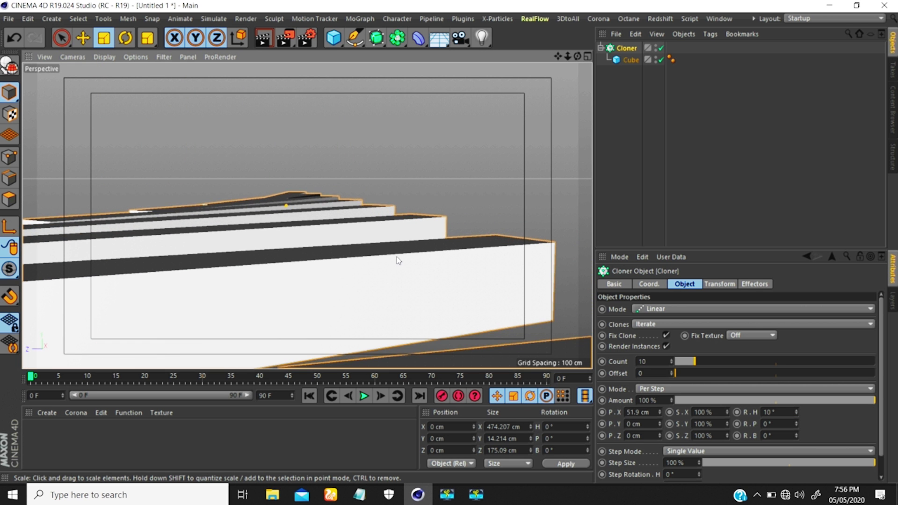
scroll(387, 238, down, 7)
alt+drag(387, 240, 286, 258)
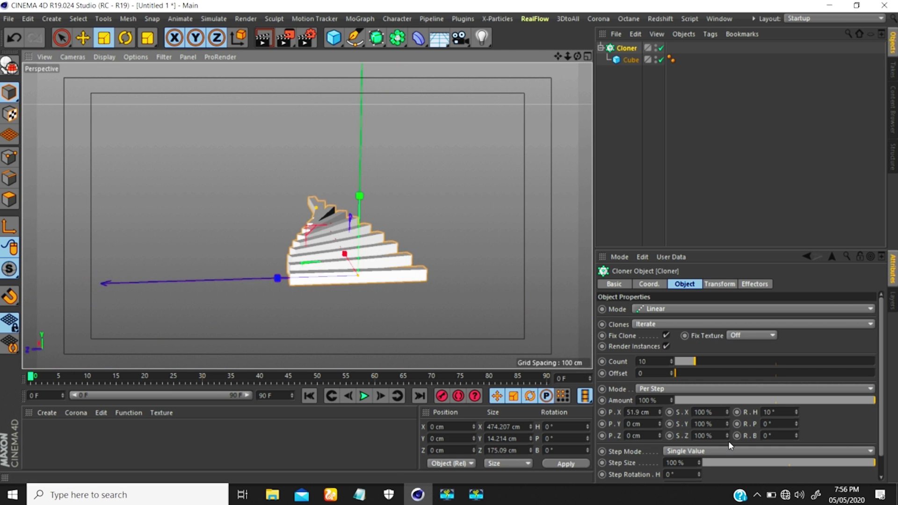
scroll(375, 184, up, 5)
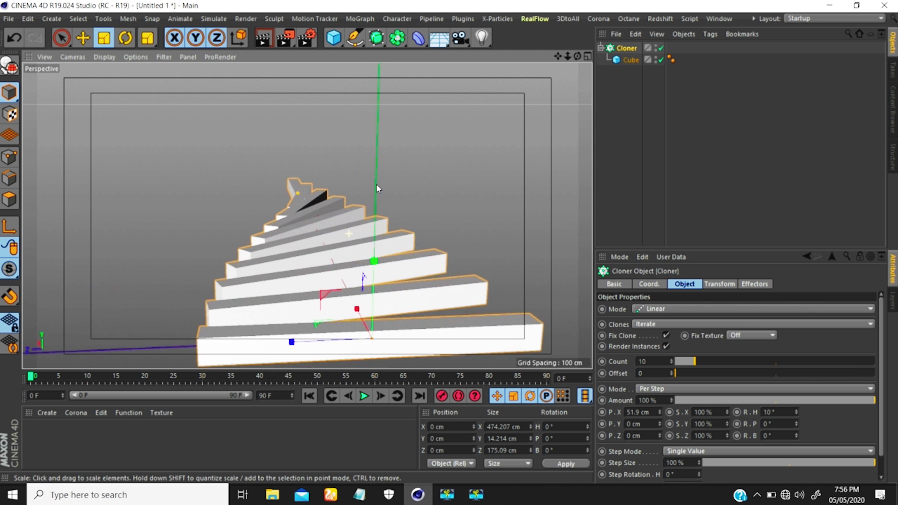
alt+drag(356, 287, 351, 254)
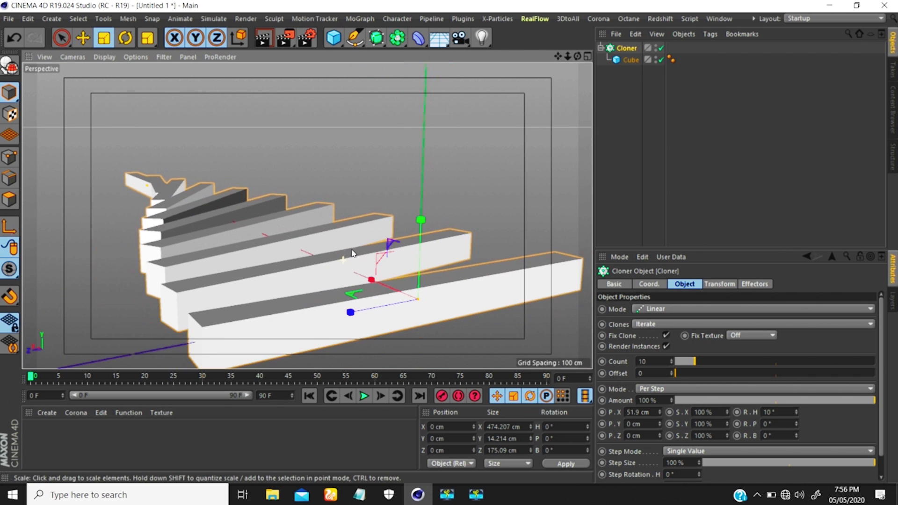
double_click(724, 424)
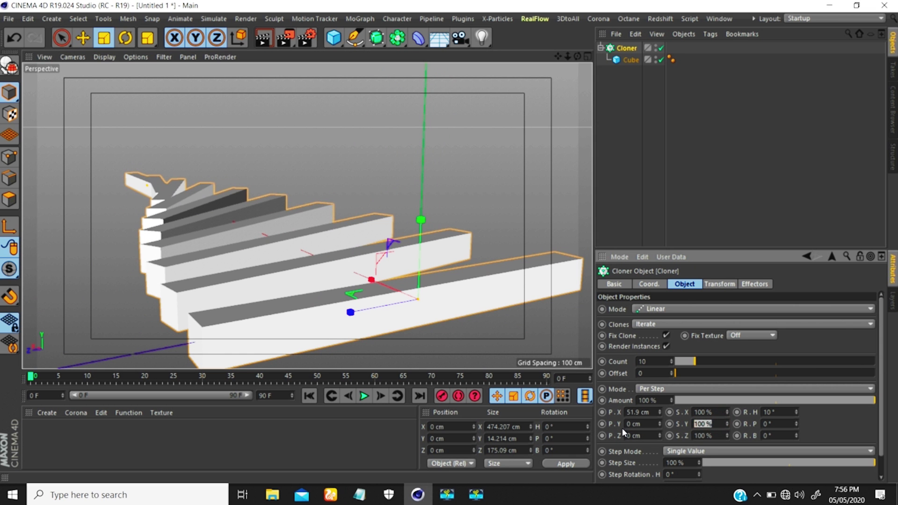
text(120)
key(Return)
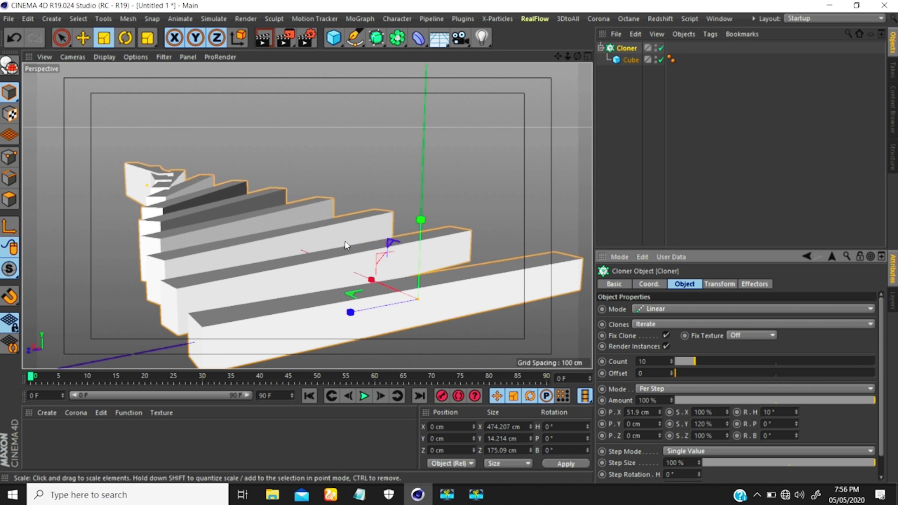
Reset the Cloner's per-step Y scale to 100% and its per-step heading rotation to 0°.
alt+drag(346, 245, 362, 293)
scroll(419, 263, up, 3)
scroll(347, 265, up, 1)
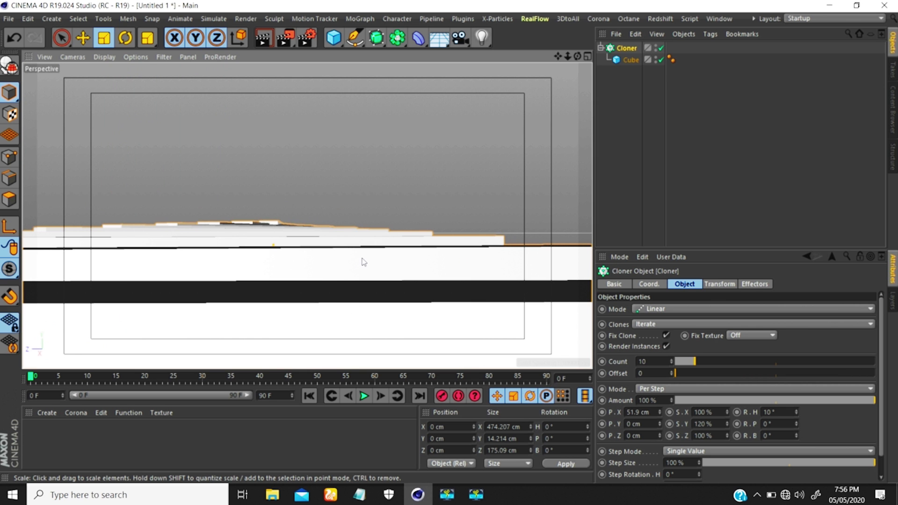
alt+right_drag(353, 249, 375, 229)
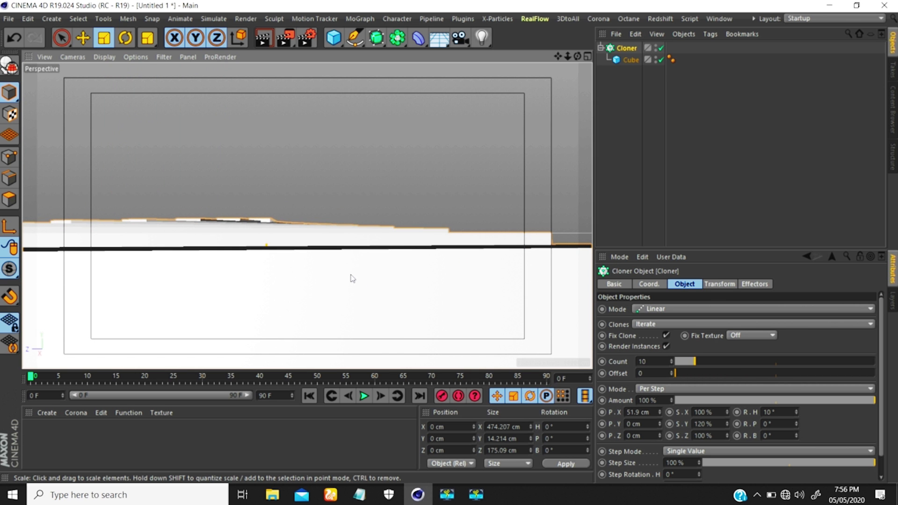
alt+right_drag(362, 230, 357, 268)
alt+drag(352, 250, 370, 271)
drag(713, 425, 650, 404)
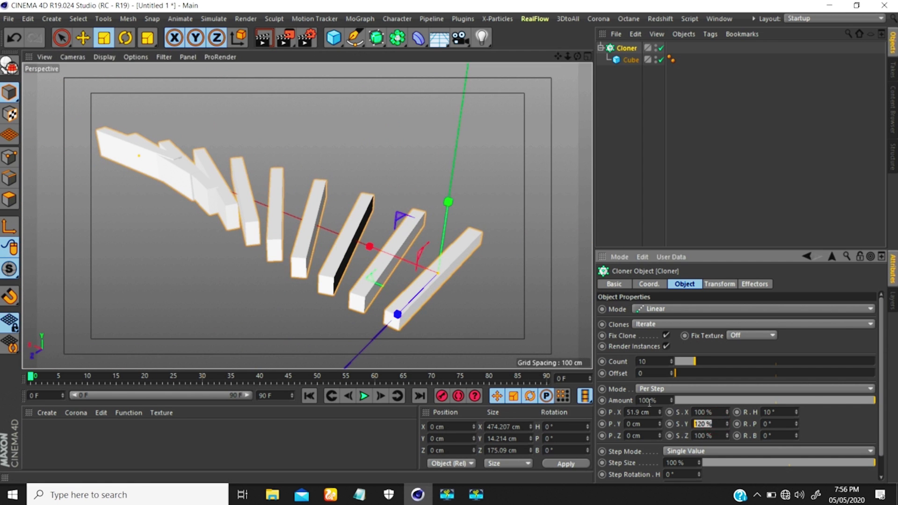
text(100)
key(Return)
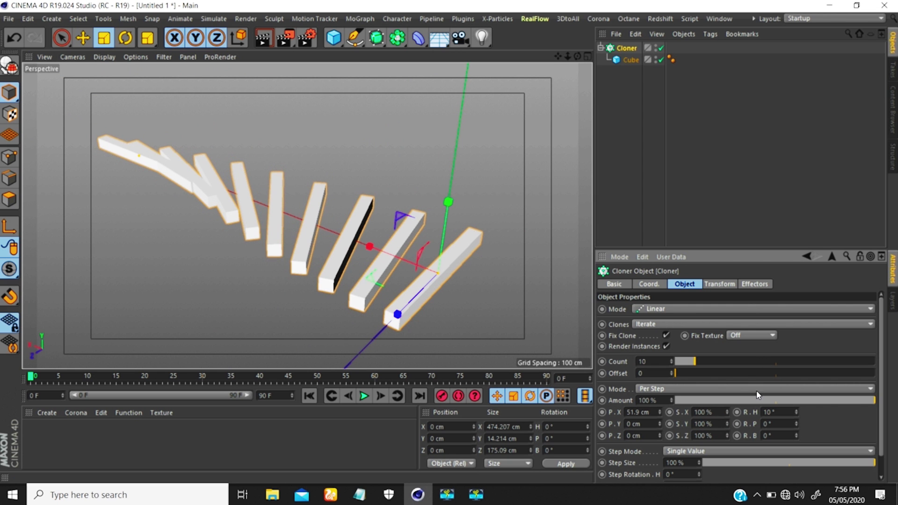
double_click(780, 413)
text(0)
key(Return)
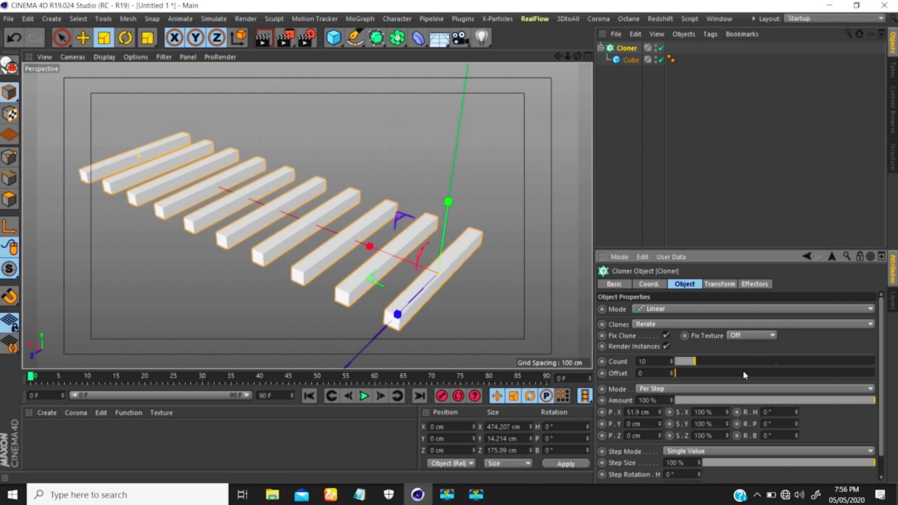
Set the heading rotation in the Cloner's Transform settings to 10° to turn all the bars equally.
click(719, 284)
alt+drag(363, 245, 335, 250)
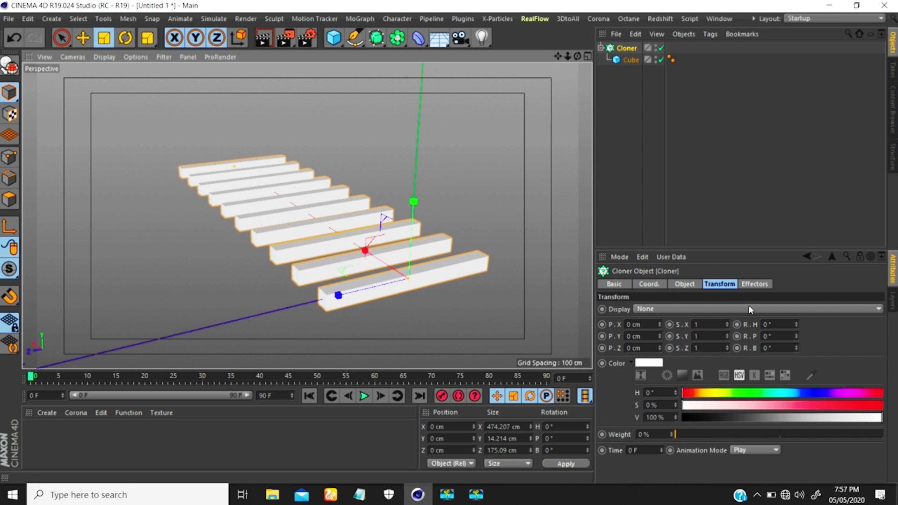
double_click(780, 324)
text(10)
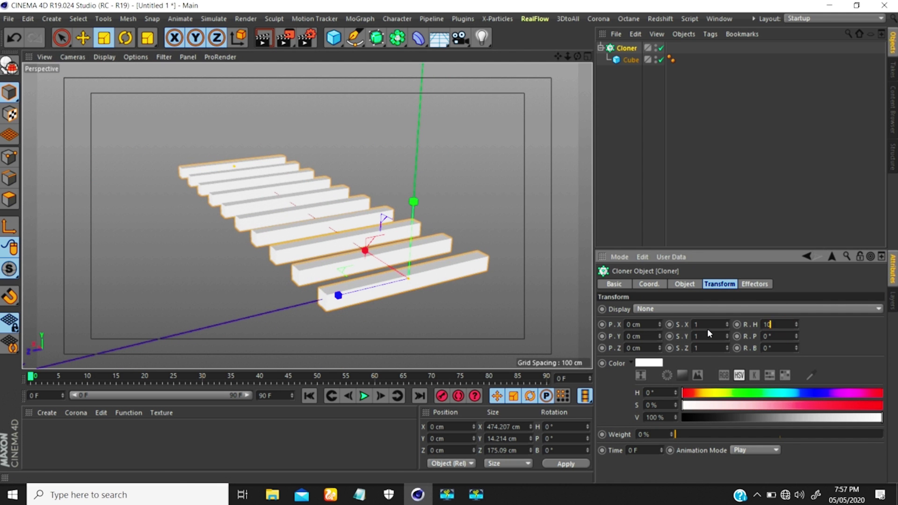
key(Return)
alt+drag(330, 197, 335, 220)
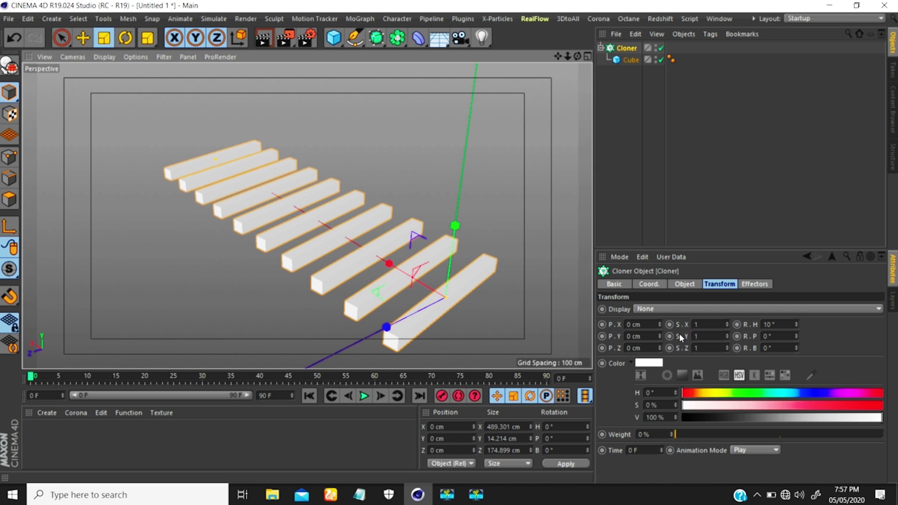
Increase the Cloner's Transform heading rotation to 30° and inspect the evenly turned bars from several angles.
click(685, 284)
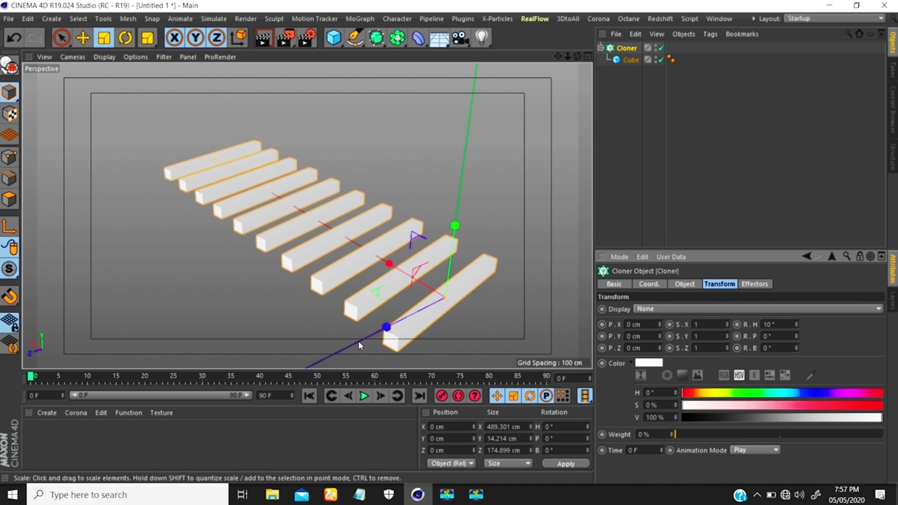
alt+drag(348, 259, 361, 277)
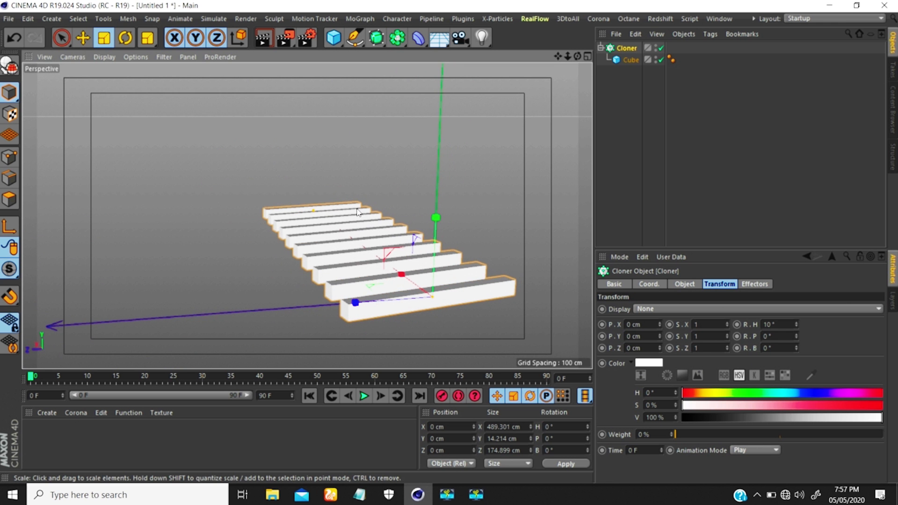
click(775, 324)
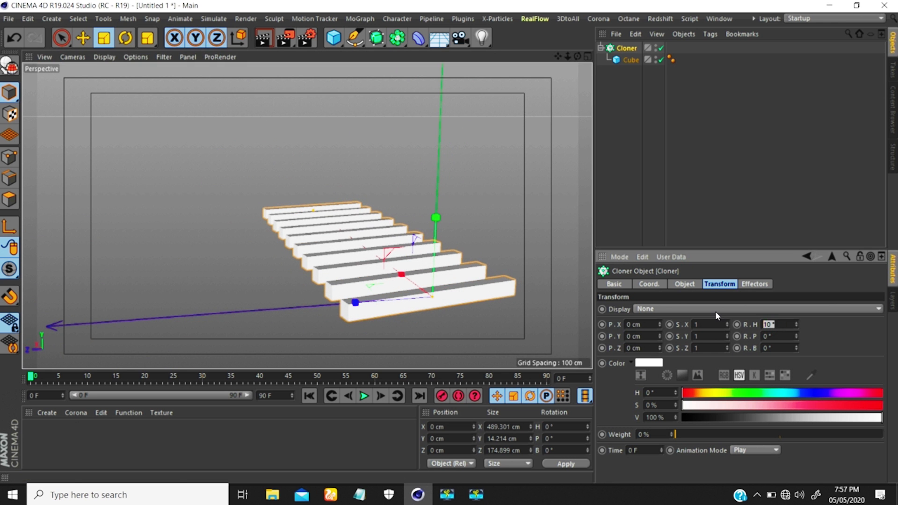
text(30)
key(Return)
mouse_move(395, 199)
alt+mouse_down()
mouse_move(337, 224)
mouse_move(223, 368)
alt+mouse_up()
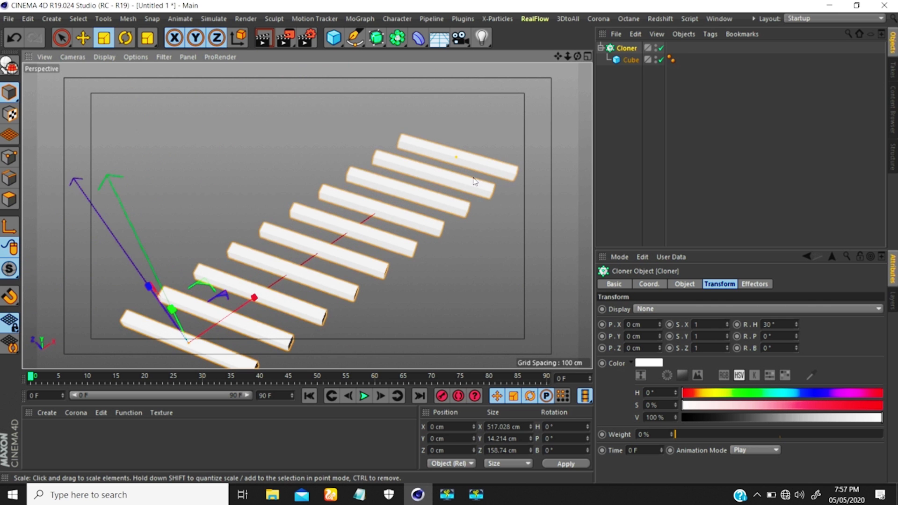
scroll(450, 191, down, 8)
mouse_move(352, 249)
alt+mouse_down()
mouse_move(491, 195)
mouse_move(510, 139)
alt+mouse_up()
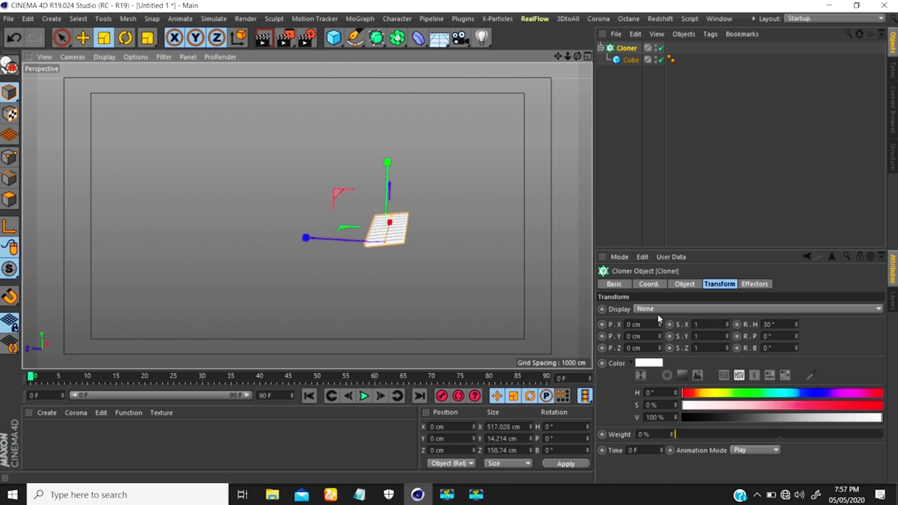
Reset the heading rotation in the Cloner's Transform settings to 0°.
click(687, 284)
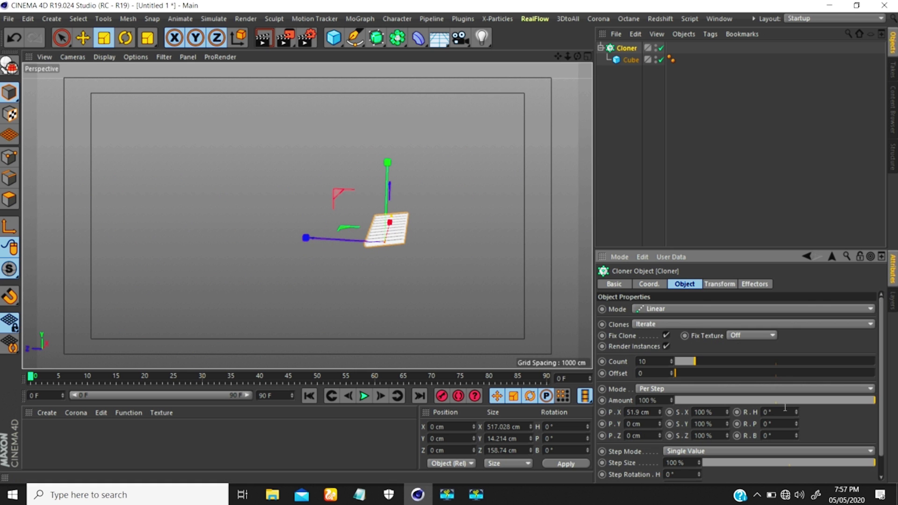
click(721, 284)
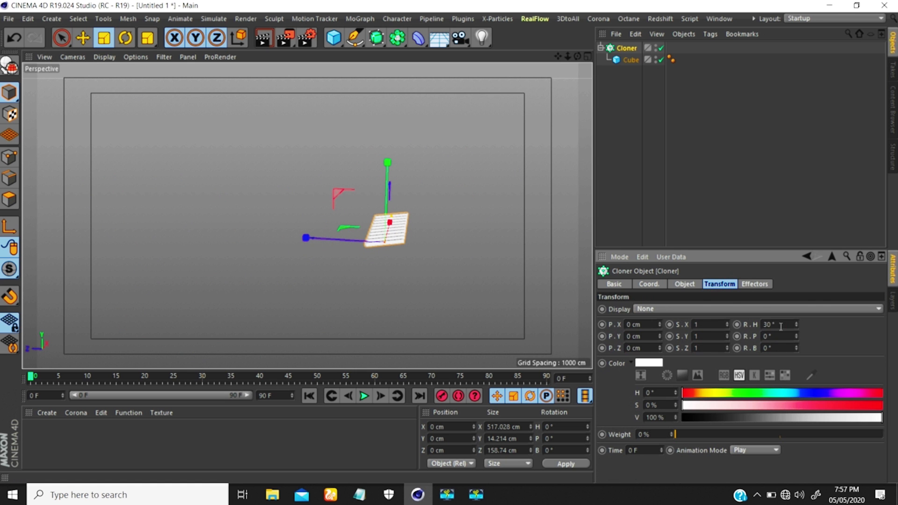
text(0)
key(Return)
Set the Cloner's per-step heading rotation to 30° and inspect the progressively turning bars.
click(685, 284)
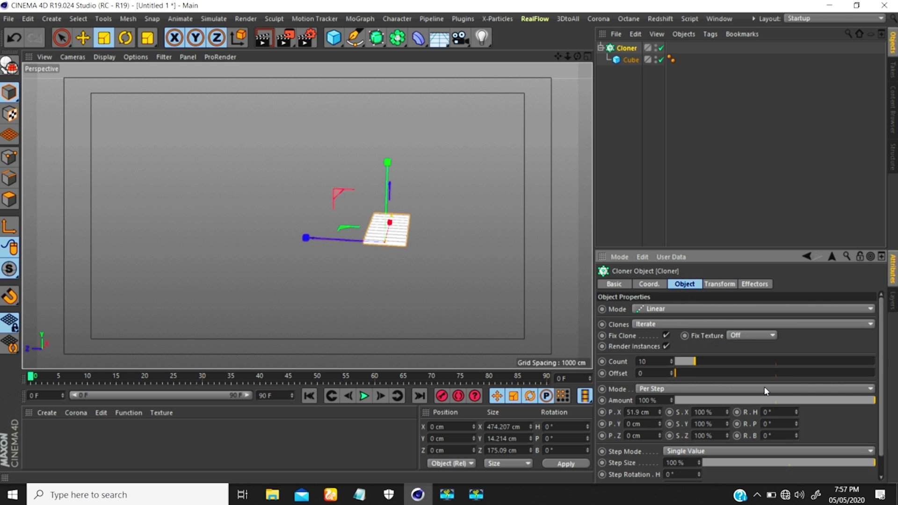
double_click(774, 411)
text(30)
key(Return)
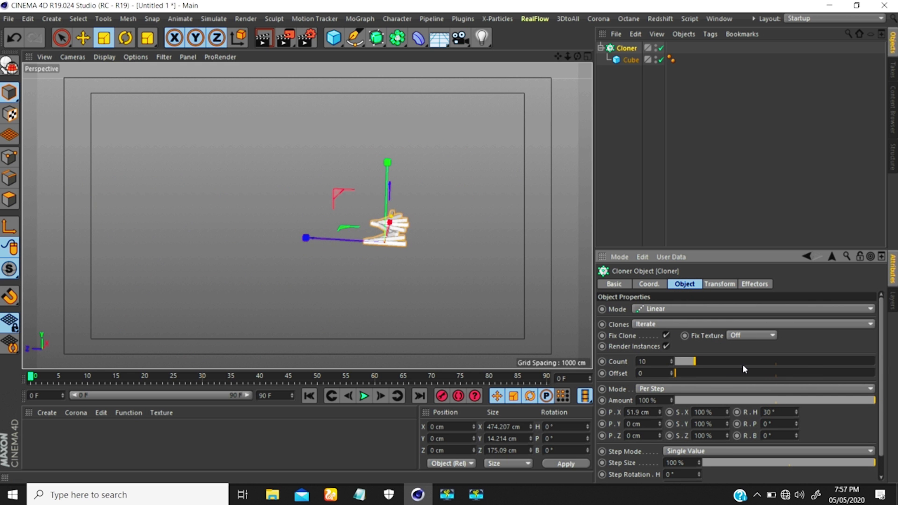
scroll(405, 195, up, 8)
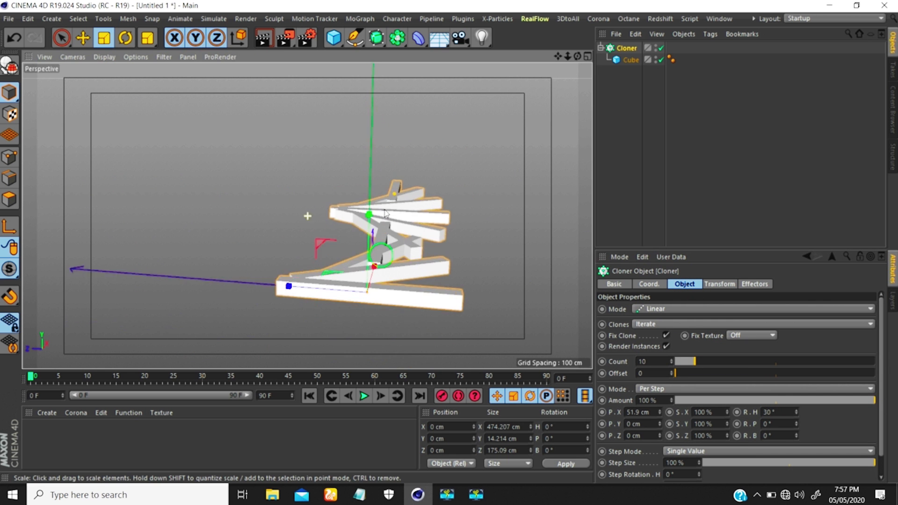
alt+drag(352, 264, 314, 246)
scroll(328, 248, up, 4)
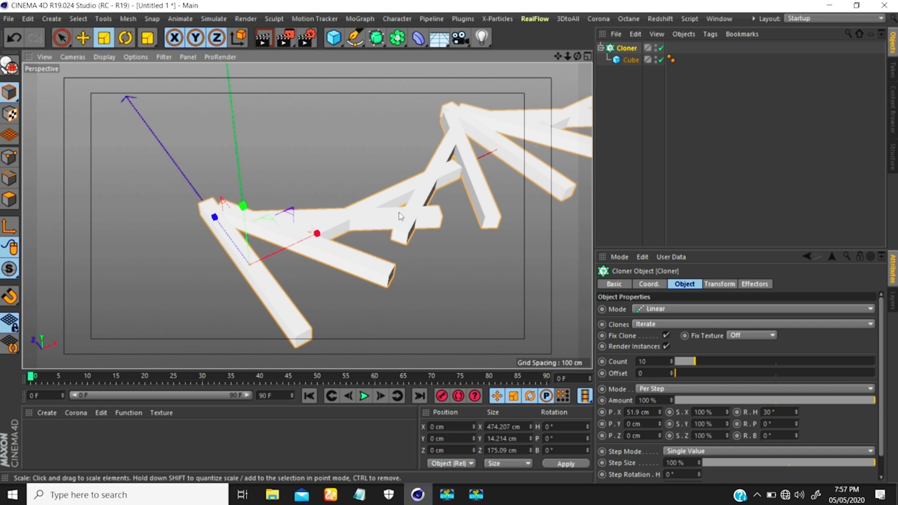
scroll(566, 93, down, 6)
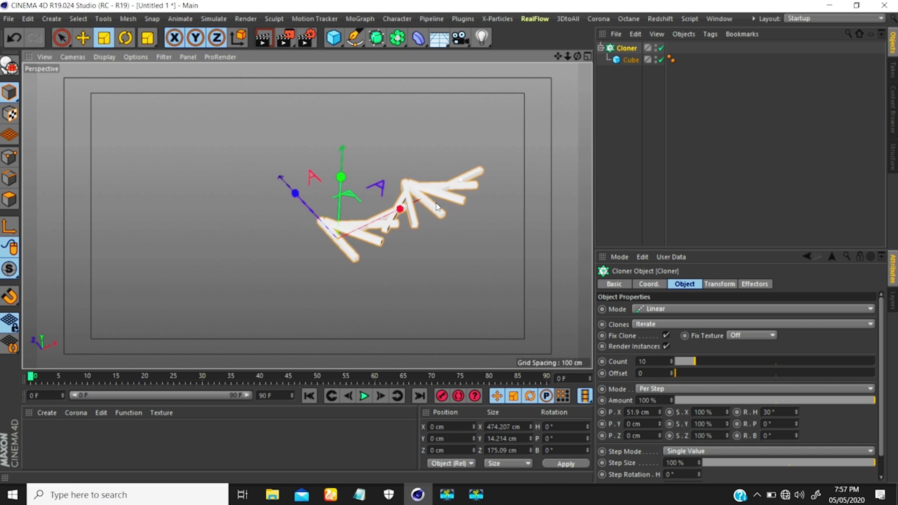
Reset the Cloner's per-step heading rotation to 0° to make the bars parallel.
double_click(778, 416)
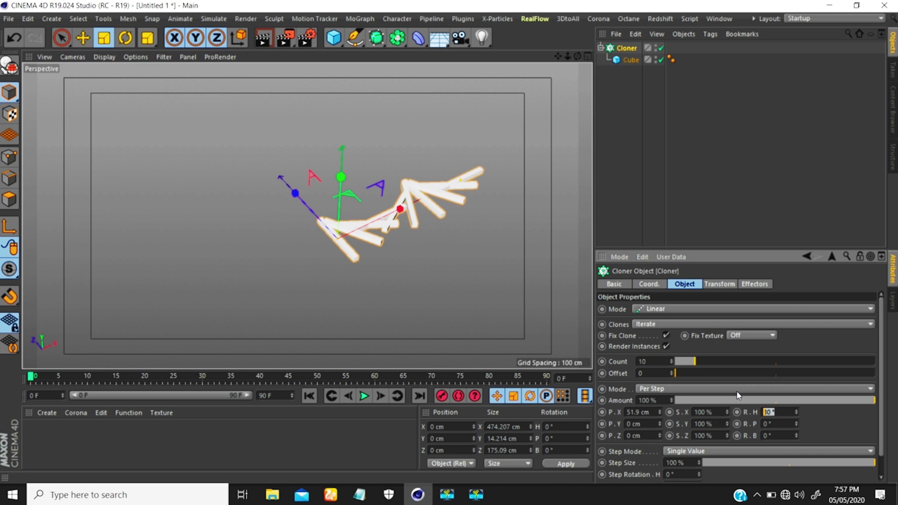
text(0)
key(Return)
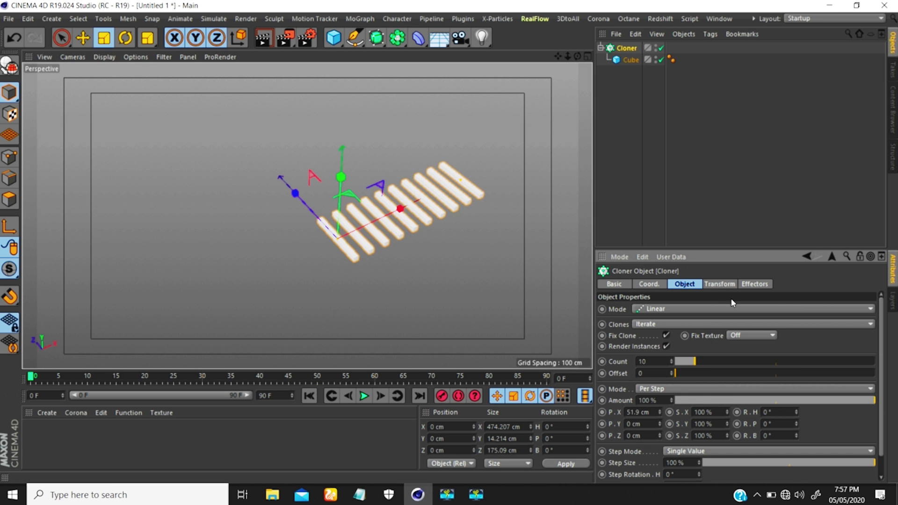
Color all the clones light blue in the Cloner's Transform settings, with hue 214°, saturation 41% and value 100%.
click(719, 284)
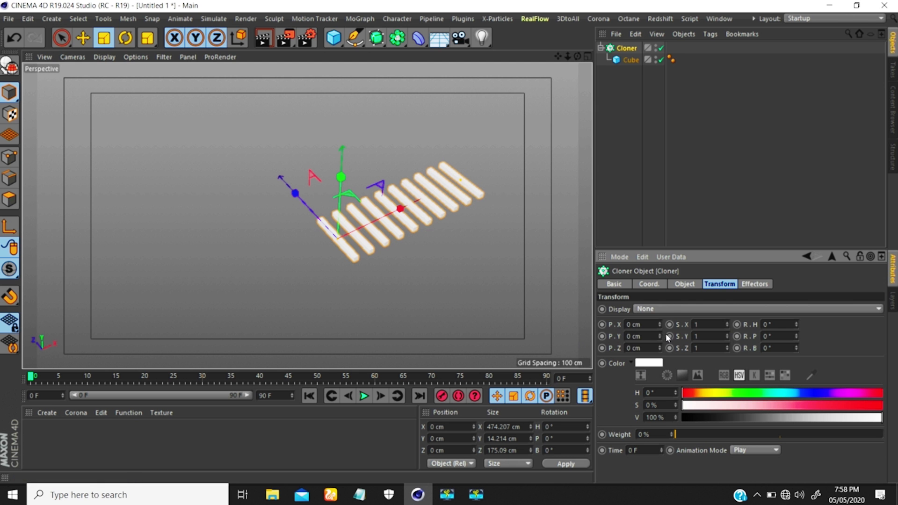
click(669, 309)
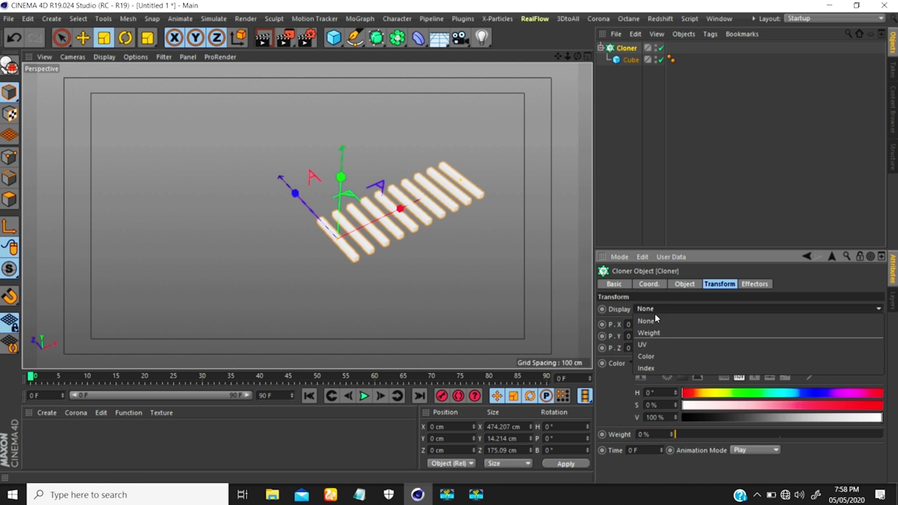
click(607, 376)
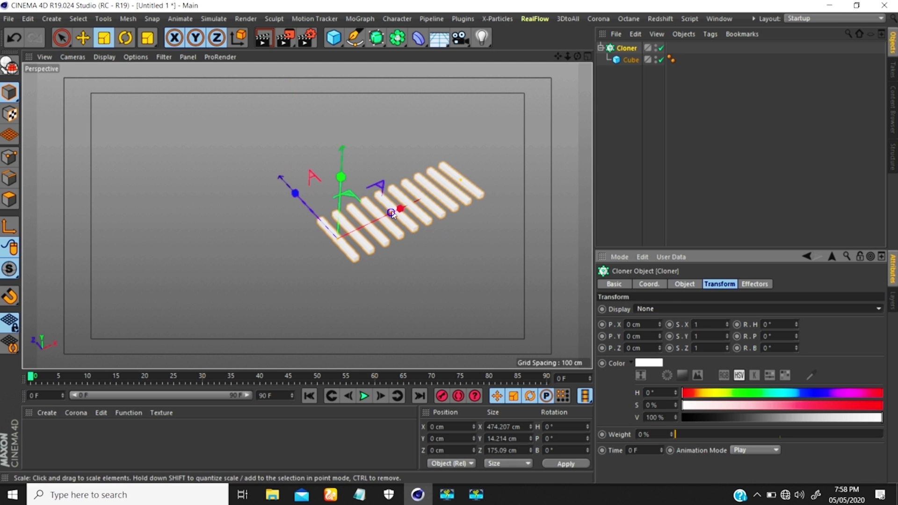
scroll(396, 210, up, 5)
alt+drag(367, 276, 384, 257)
scroll(396, 243, up, 2)
alt+middle_drag(418, 224, 367, 219)
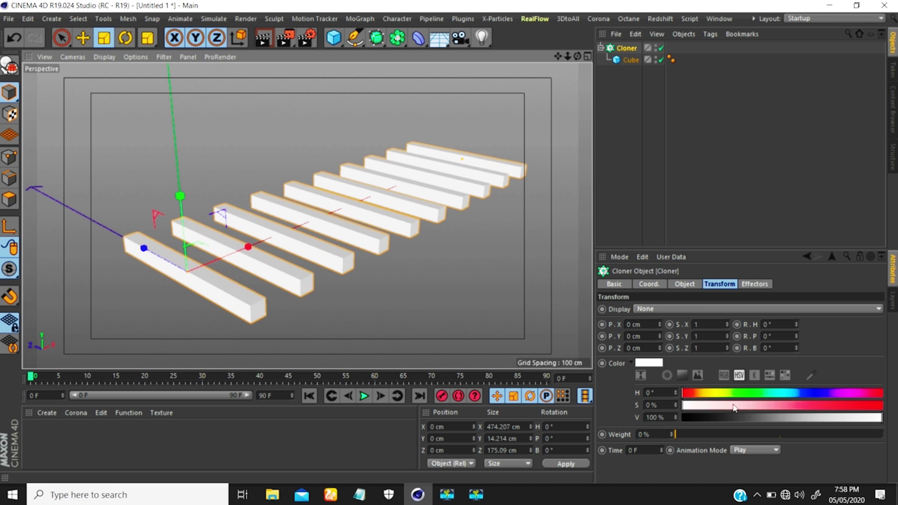
click(800, 393)
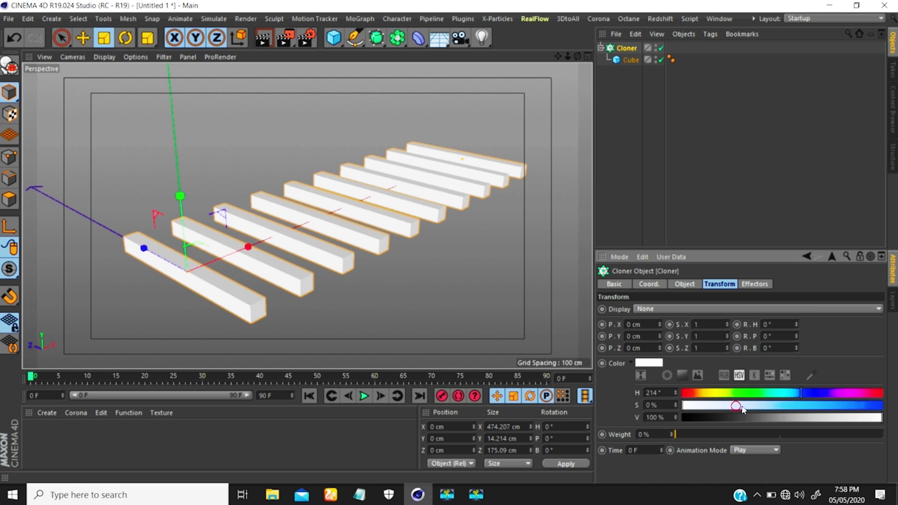
mouse_move(736, 406)
mouse_down()
mouse_move(813, 417)
mouse_move(765, 406)
mouse_up()
drag(814, 418, 882, 418)
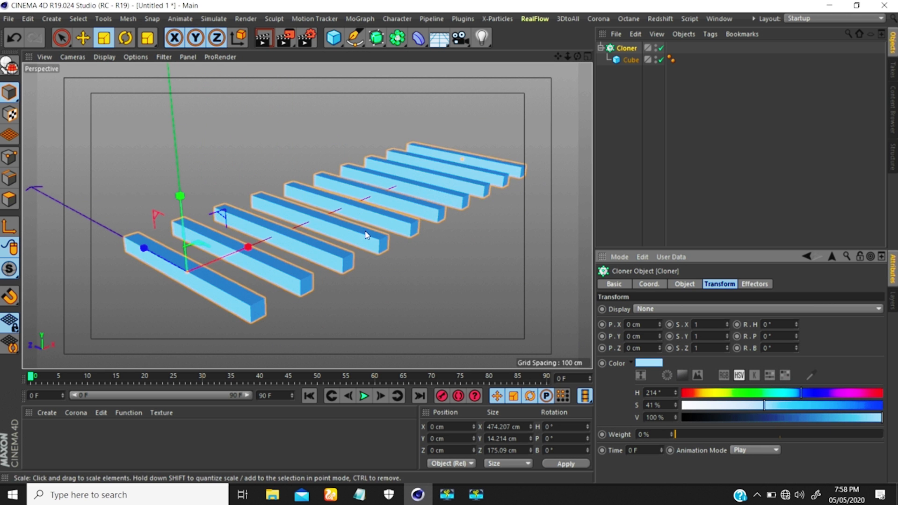
Examine the Cloner's Effectors settings and the list of available MoGraph effectors.
mouse_move(366, 236)
alt+mouse_down()
mouse_move(369, 202)
mouse_move(373, 238)
alt+mouse_up()
scroll(394, 254, down, 3)
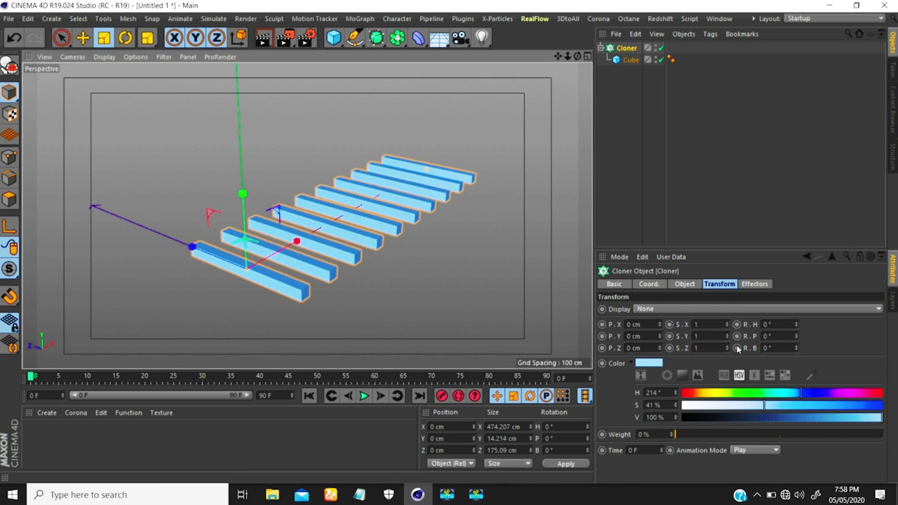
click(754, 286)
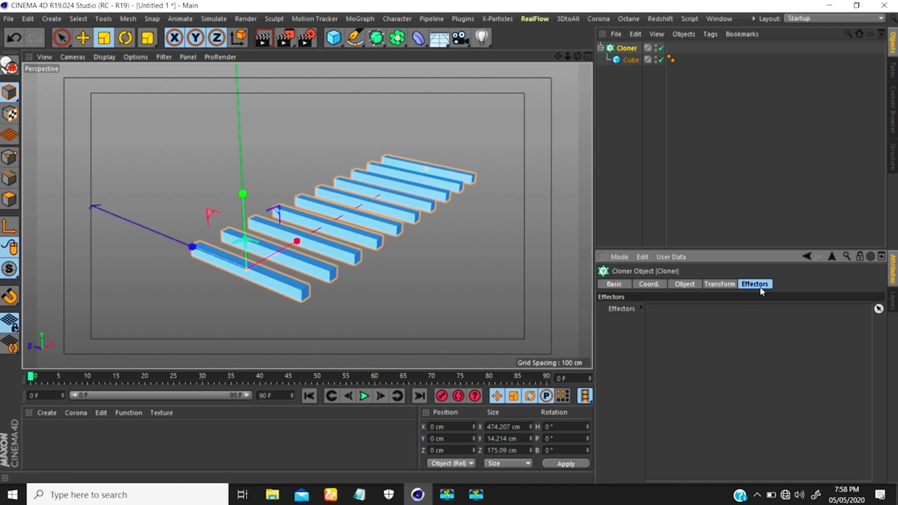
scroll(398, 193, down, 4)
mouse_move(381, 215)
alt+mouse_down()
mouse_move(340, 231)
mouse_move(338, 250)
mouse_move(372, 227)
mouse_move(374, 236)
mouse_move(344, 235)
mouse_move(330, 264)
mouse_move(346, 246)
mouse_move(355, 249)
alt+mouse_up()
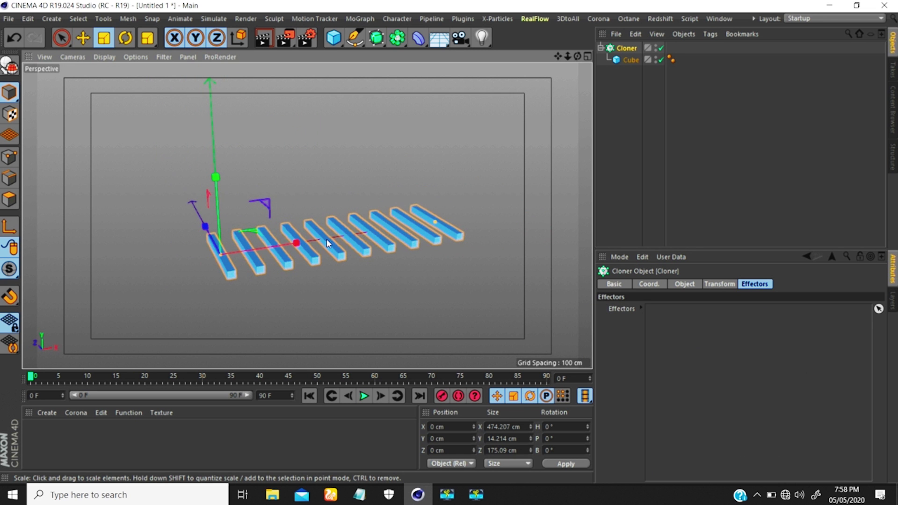
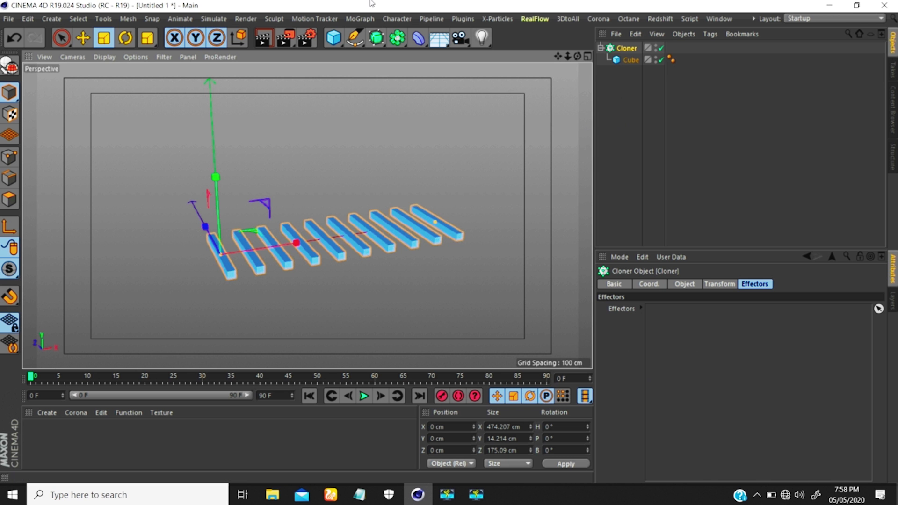
click(358, 19)
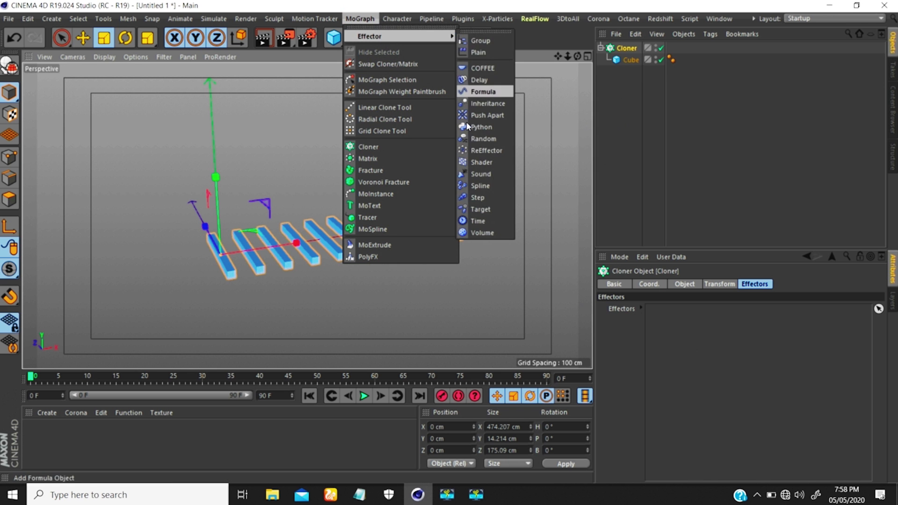
mouse_move(421, 36)
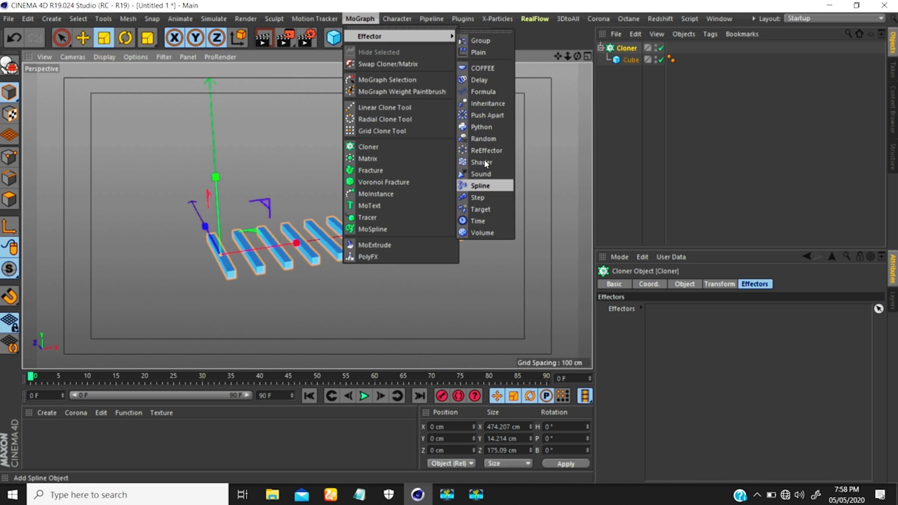
click(726, 193)
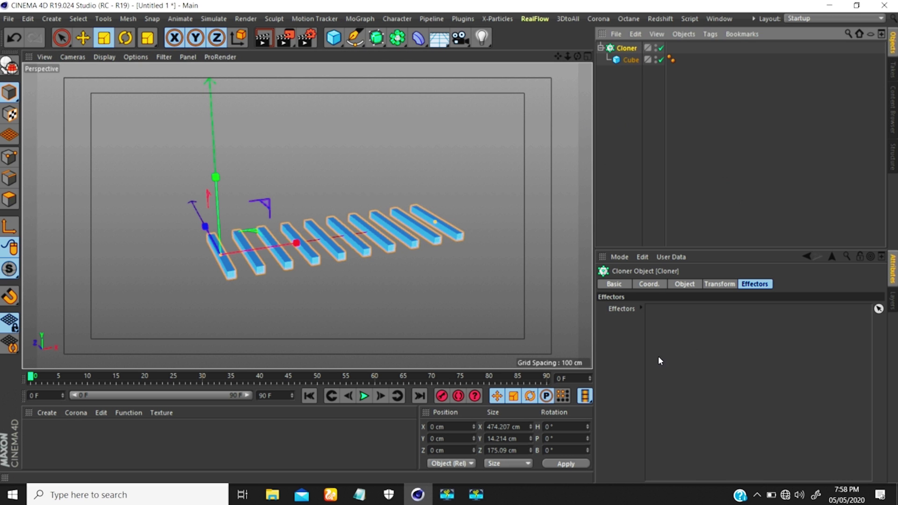
Switch the Cloner's mode from Linear to Object.
click(684, 284)
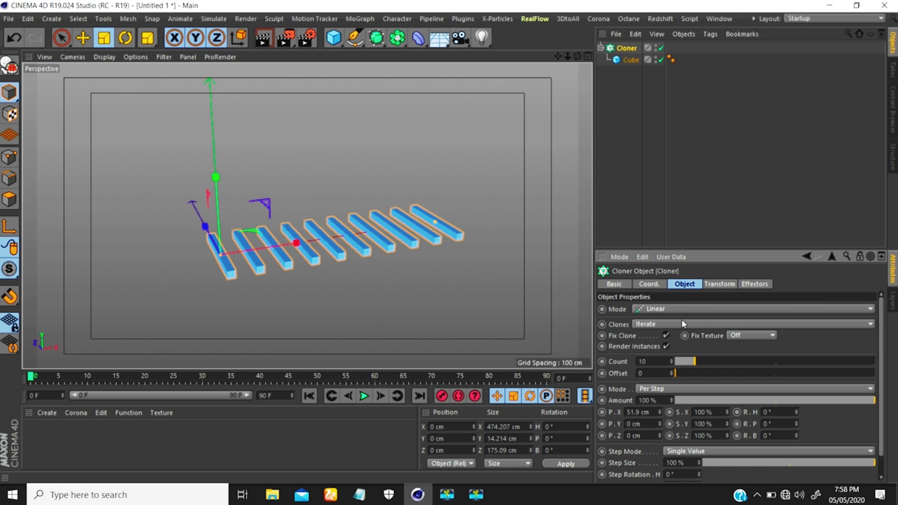
scroll(791, 312, down, 1)
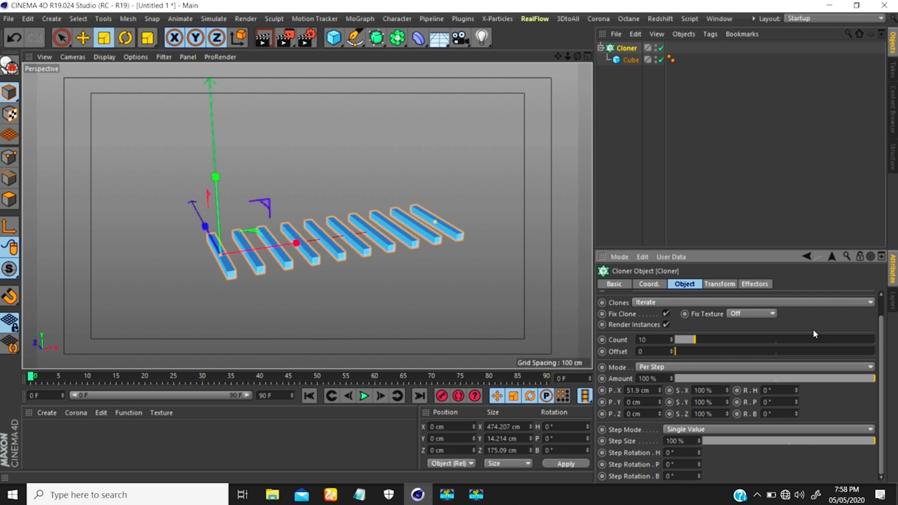
scroll(881, 354, up, 1)
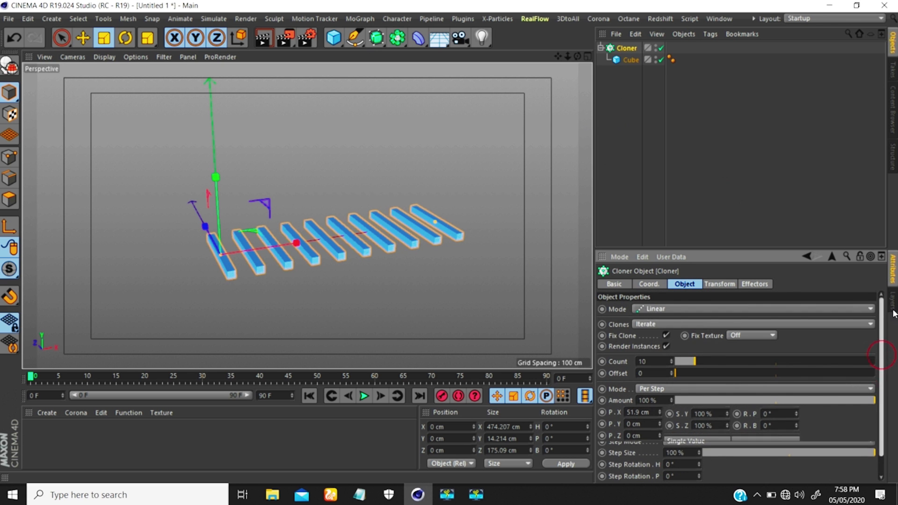
click(660, 313)
click(664, 321)
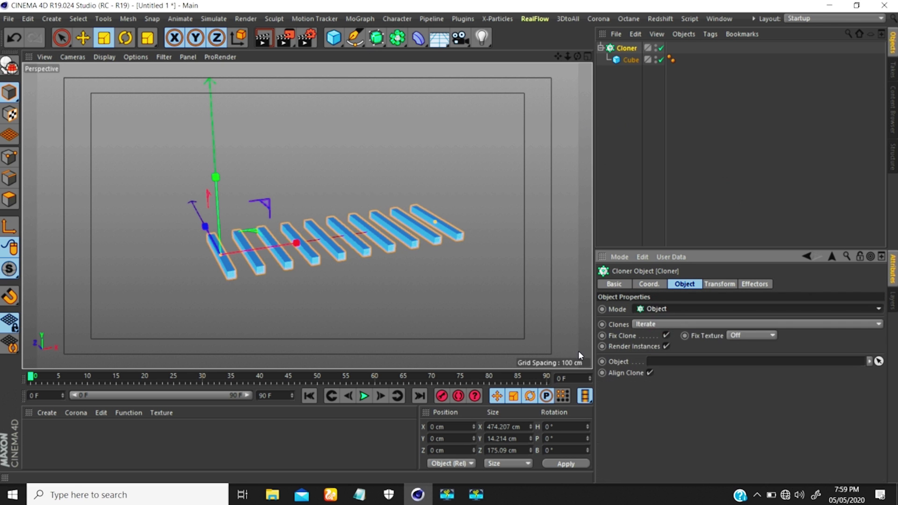
Shorten the cloned cube along Z to about 26.2 cm.
click(632, 59)
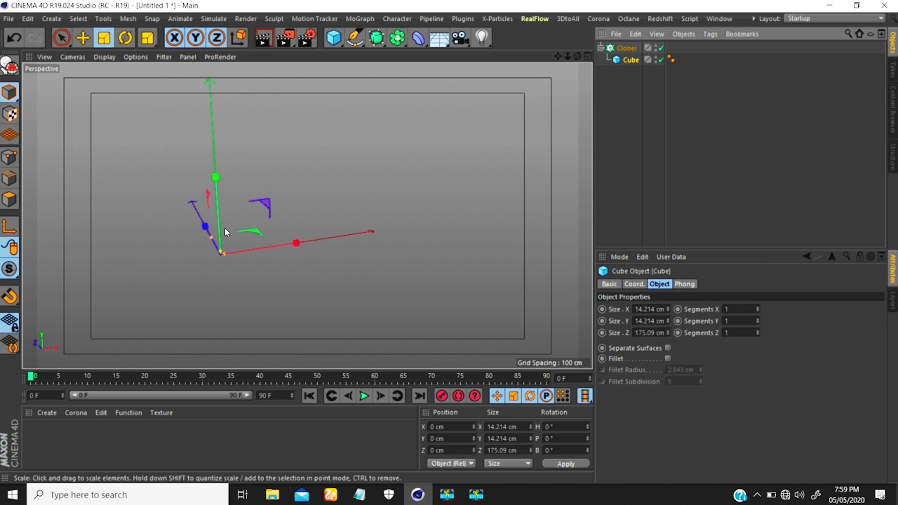
drag(213, 239, 256, 234)
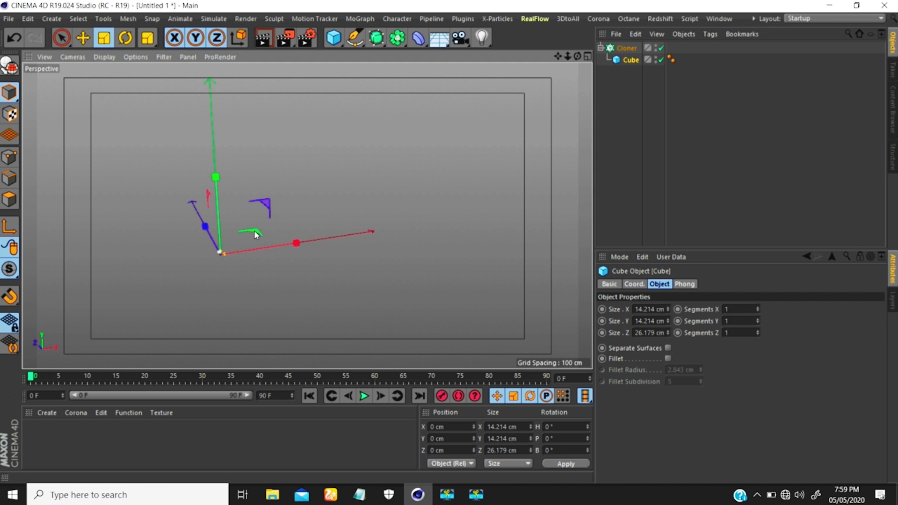
Add a slightly enlarged sphere at the origin and assign it as the Cloner's target object.
drag(333, 37, 576, 74)
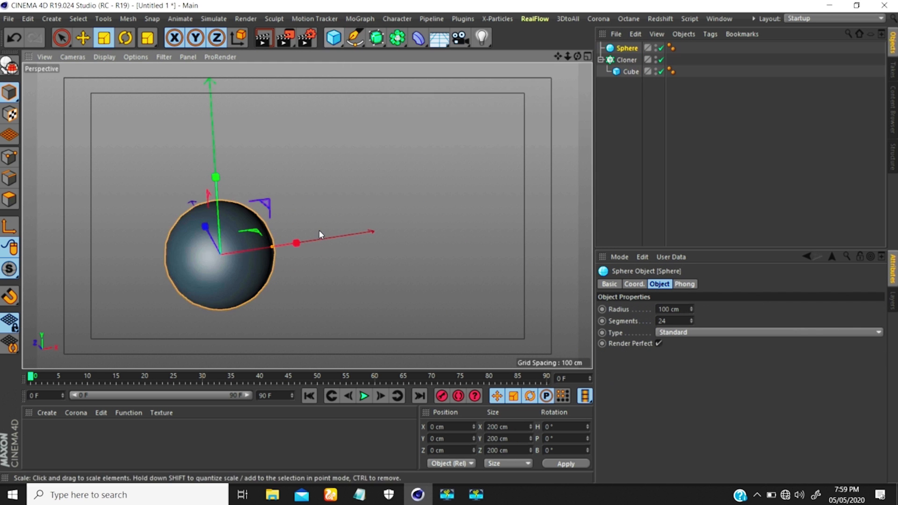
drag(273, 246, 290, 244)
click(622, 62)
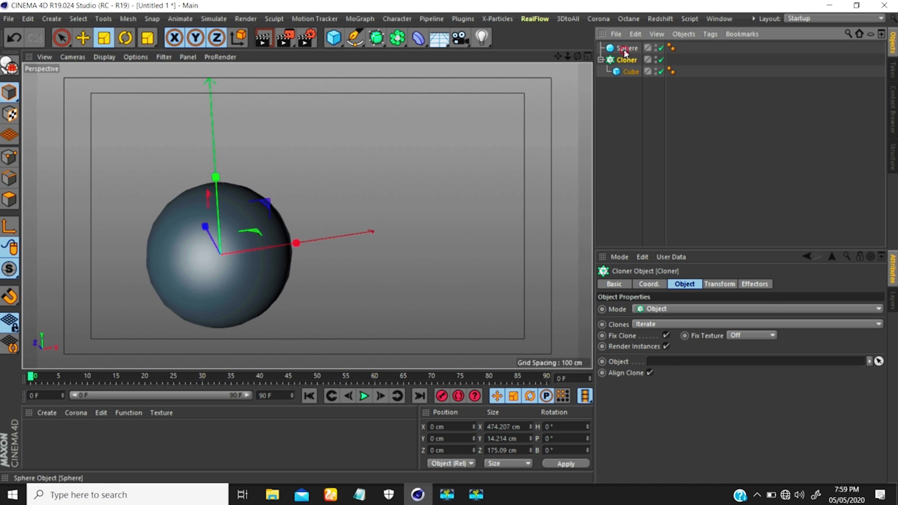
drag(626, 48, 647, 358)
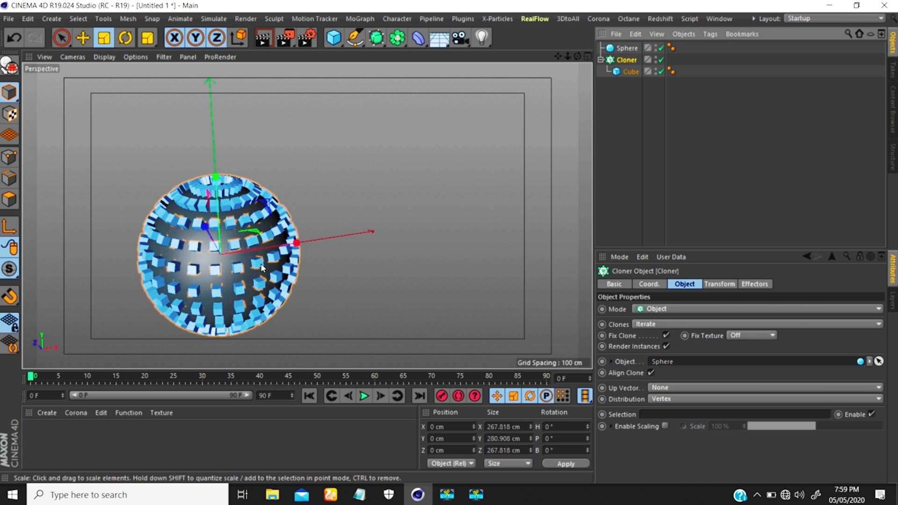
Examine from several angles how Vertex distribution places the cubes on the sphere's mesh points.
alt+middle_drag(274, 237, 367, 255)
scroll(367, 254, up, 4)
mouse_move(367, 255)
alt+mouse_down()
mouse_move(339, 230)
mouse_move(445, 210)
mouse_move(338, 207)
alt+mouse_up()
scroll(337, 208, down, 3)
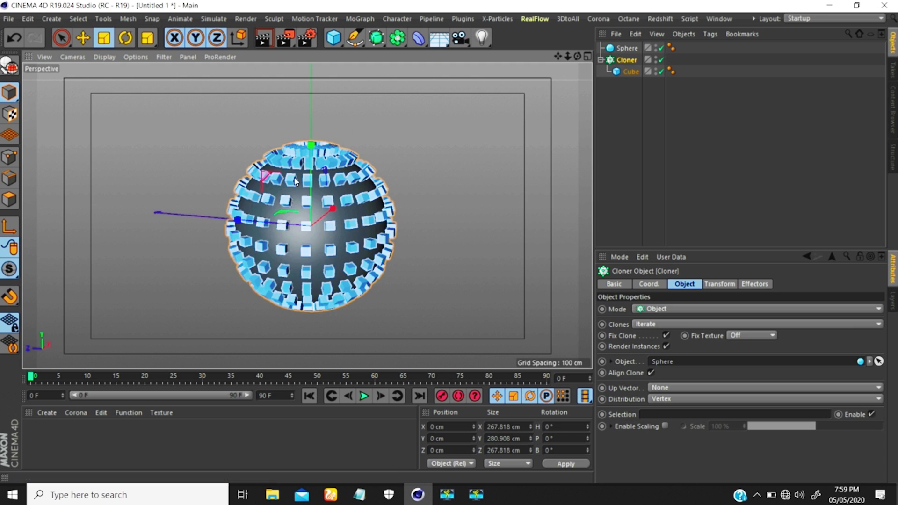
scroll(327, 176, up, 8)
alt+drag(338, 178, 302, 156)
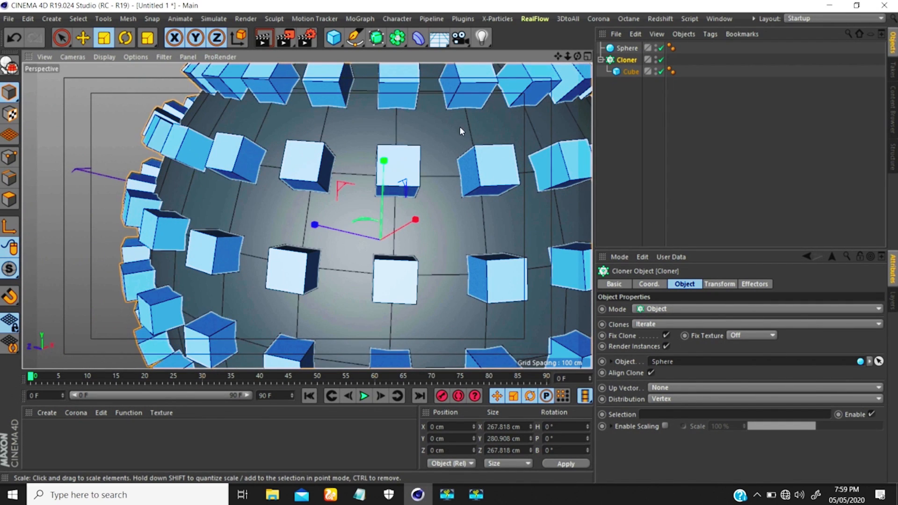
alt+drag(389, 180, 277, 136)
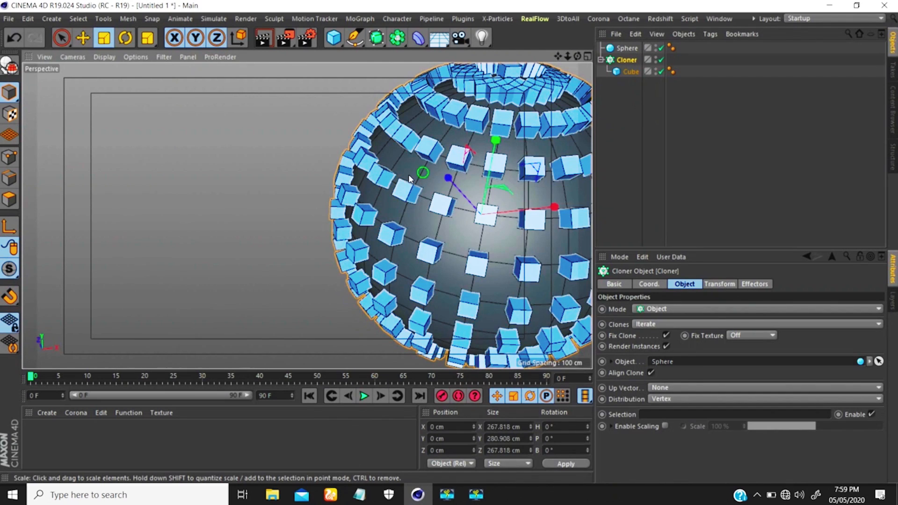
scroll(350, 178, up, 8)
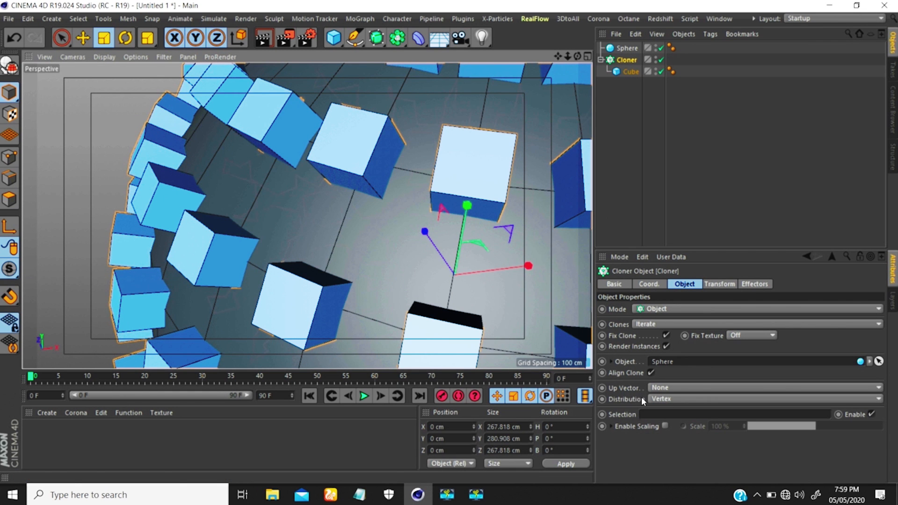
scroll(401, 166, down, 5)
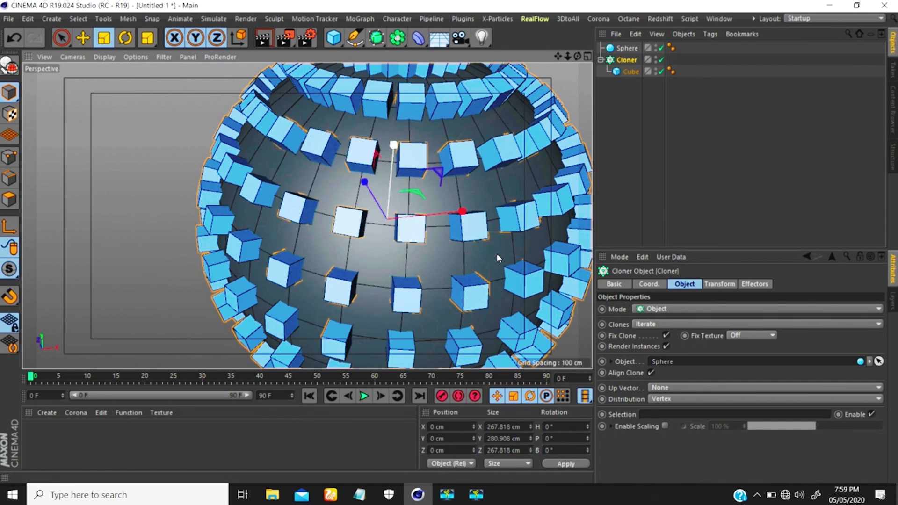
Set the Cloner's distribution to Edge and inspect how the cubes sit along the sphere's edges.
click(668, 400)
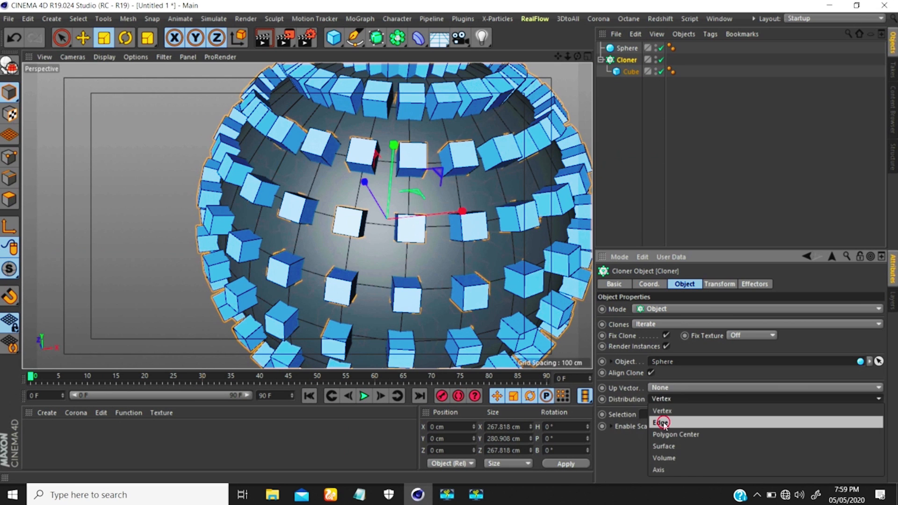
click(665, 424)
scroll(445, 104, up, 5)
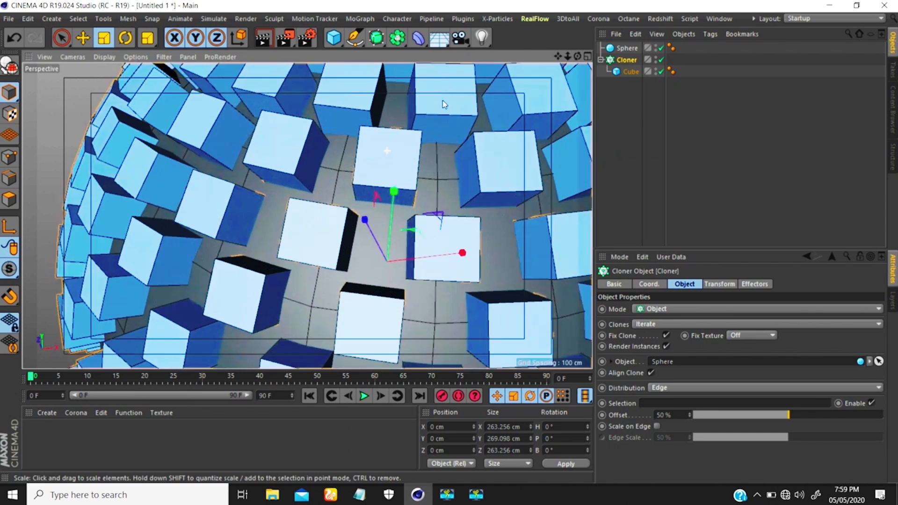
scroll(413, 196, up, 3)
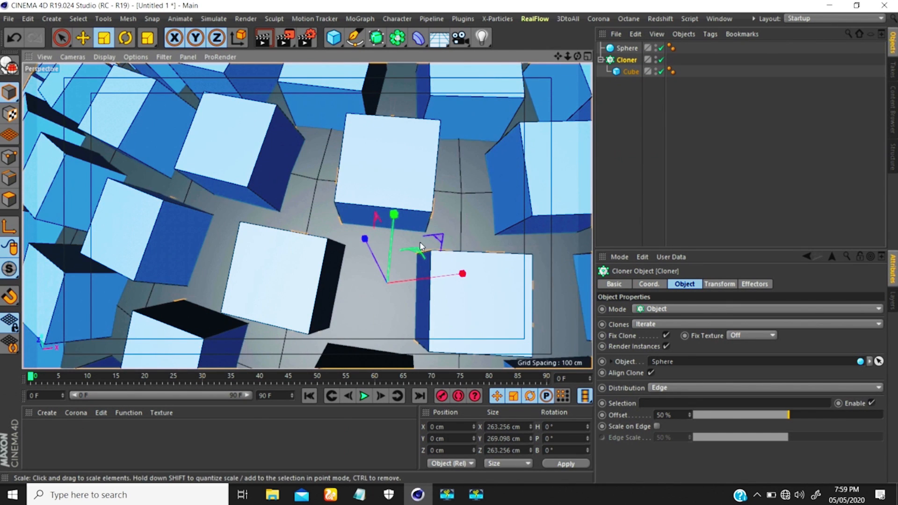
scroll(420, 241, down, 8)
Change the Cloner's distribution to Polygon Center and inspect the cubes on the sphere's faces.
click(667, 388)
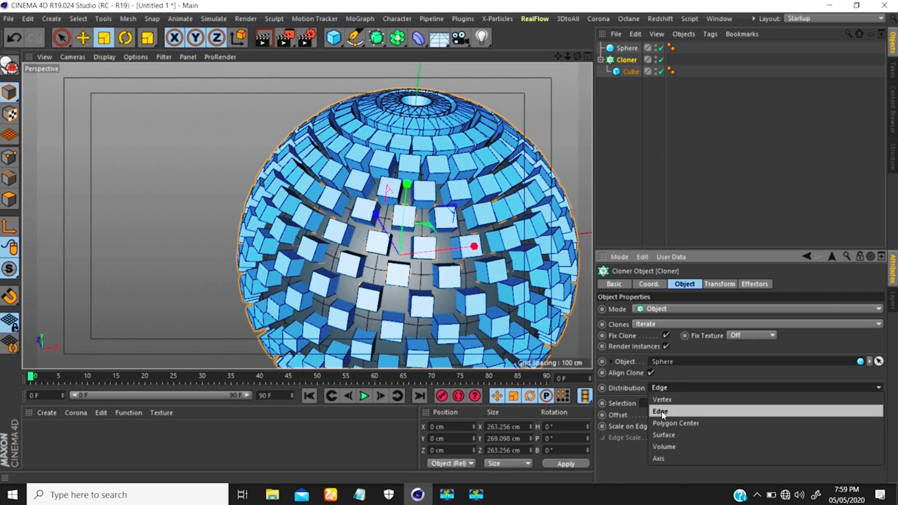
click(655, 426)
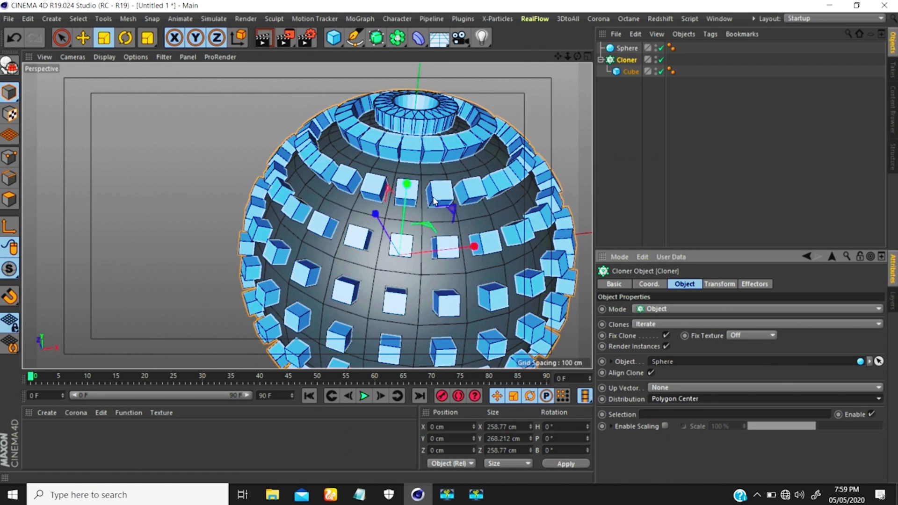
scroll(446, 207, up, 6)
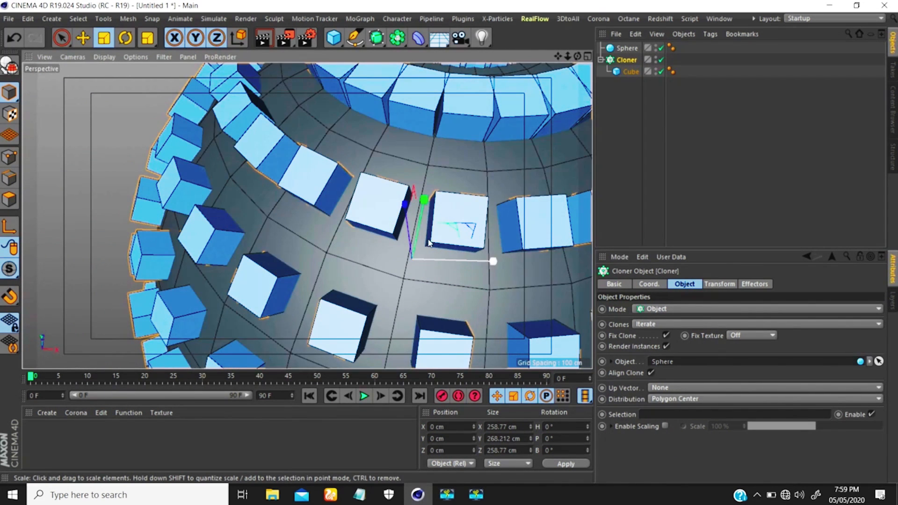
Change the Cloner's distribution to Surface and inspect the cubes scattered over the sphere.
click(674, 400)
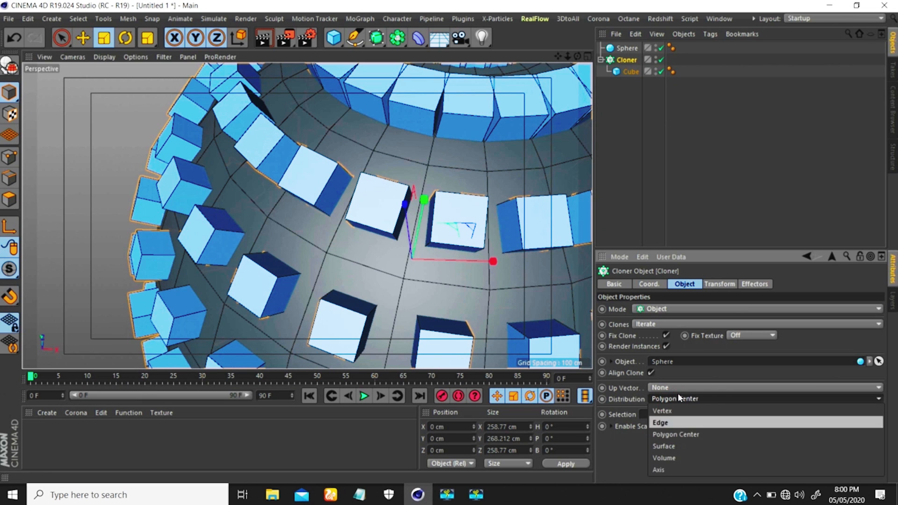
click(664, 447)
scroll(374, 232, down, 5)
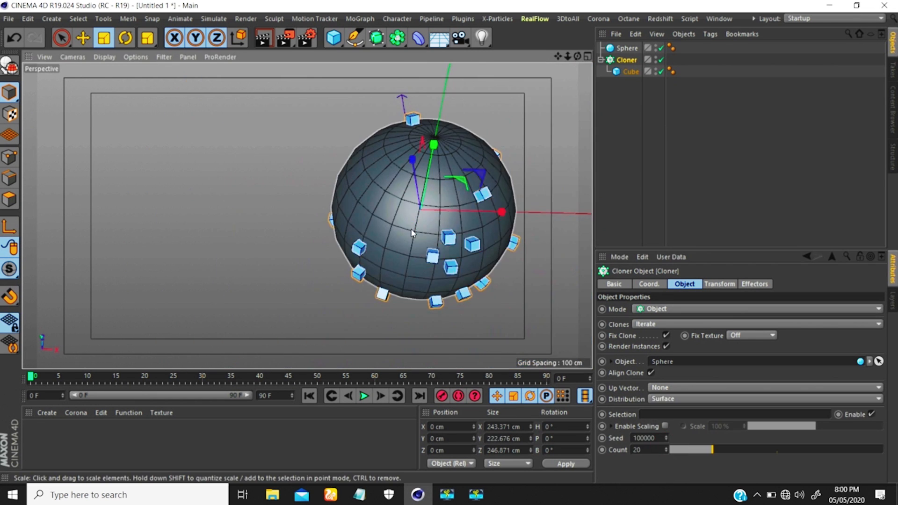
alt+middle_drag(412, 230, 352, 231)
alt+drag(377, 240, 403, 181)
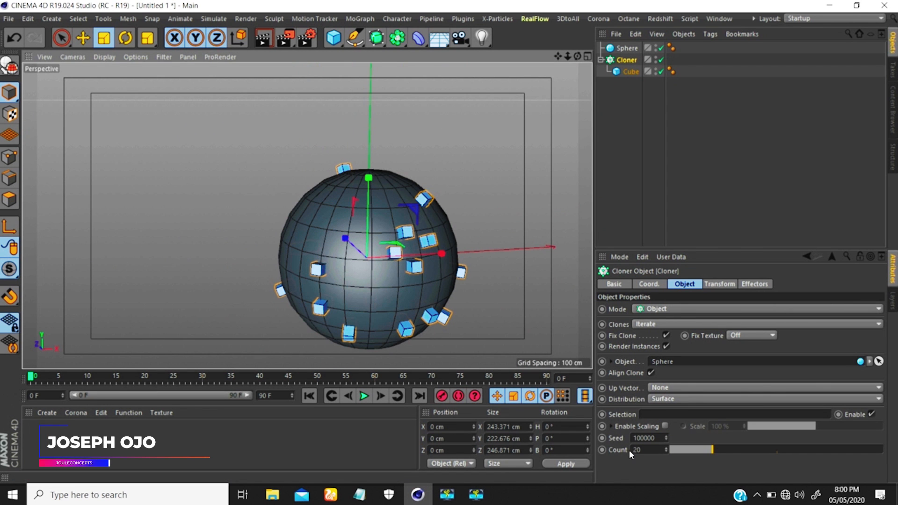
Raise the number of clones on the sphere to 200 and then to 500.
click(642, 450)
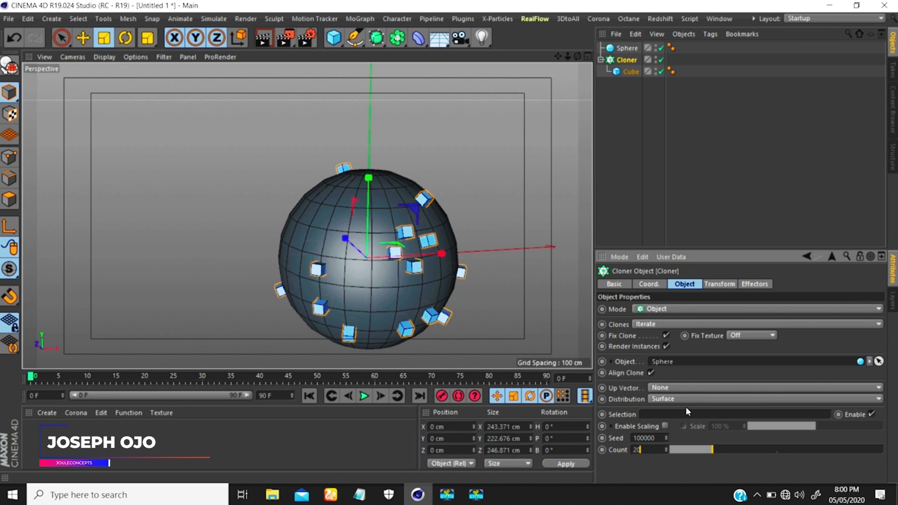
text(0)
key(Return)
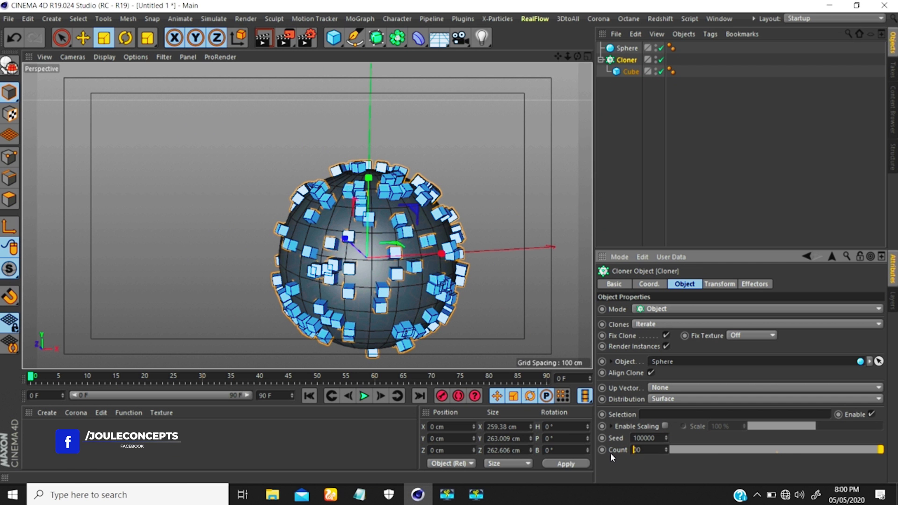
text(5)
key(Return)
mouse_move(387, 243)
alt+mouse_down()
mouse_move(371, 235)
mouse_move(388, 243)
alt+mouse_up()
Set the Cloner's distribution to Volume and hide the sphere to inspect the cubes filling its interior.
click(661, 399)
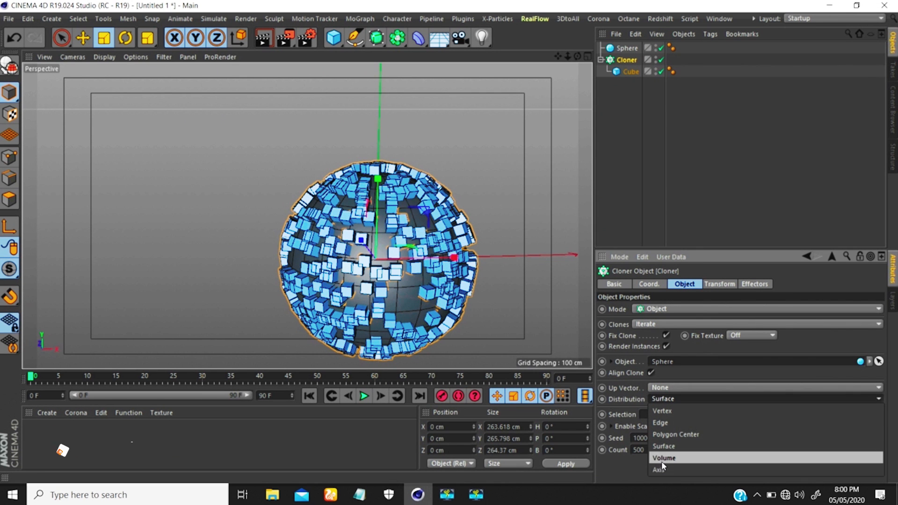
click(664, 458)
alt+drag(398, 206, 548, 246)
double_click(656, 46)
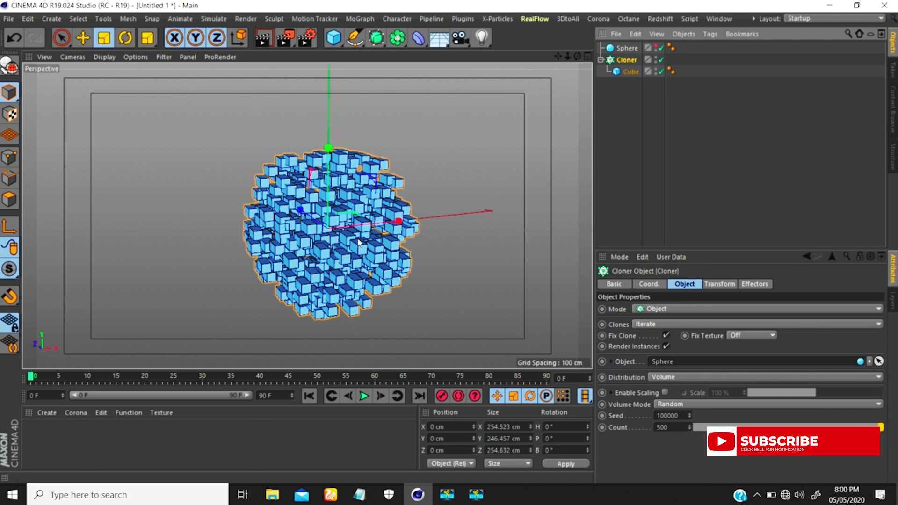
mouse_move(318, 227)
alt+mouse_down()
mouse_move(266, 155)
mouse_move(184, 171)
mouse_move(228, 230)
mouse_move(422, 201)
mouse_move(495, 205)
alt+mouse_up()
scroll(263, 205, up, 4)
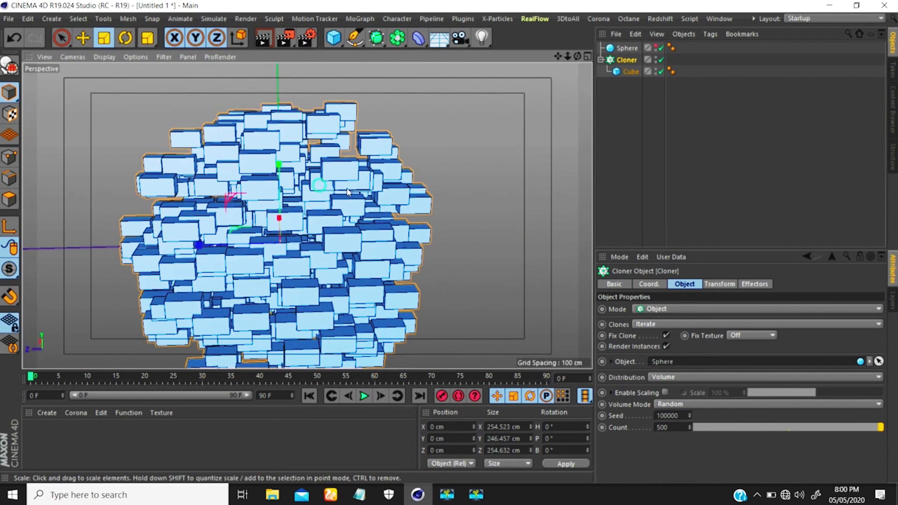
Examine from several angles and distances how the cubes fill the sphere's volume.
alt+middle_drag(322, 177, 357, 188)
alt+drag(357, 211, 372, 213)
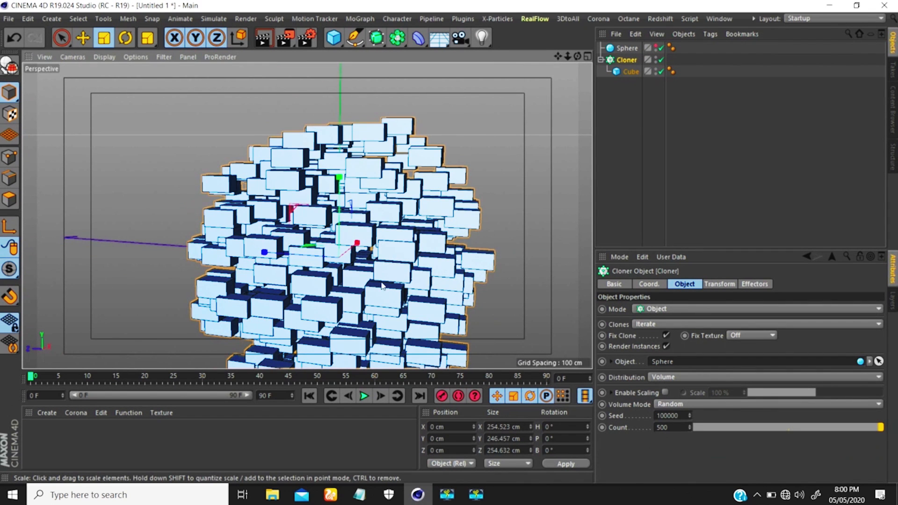
scroll(374, 243, down, 5)
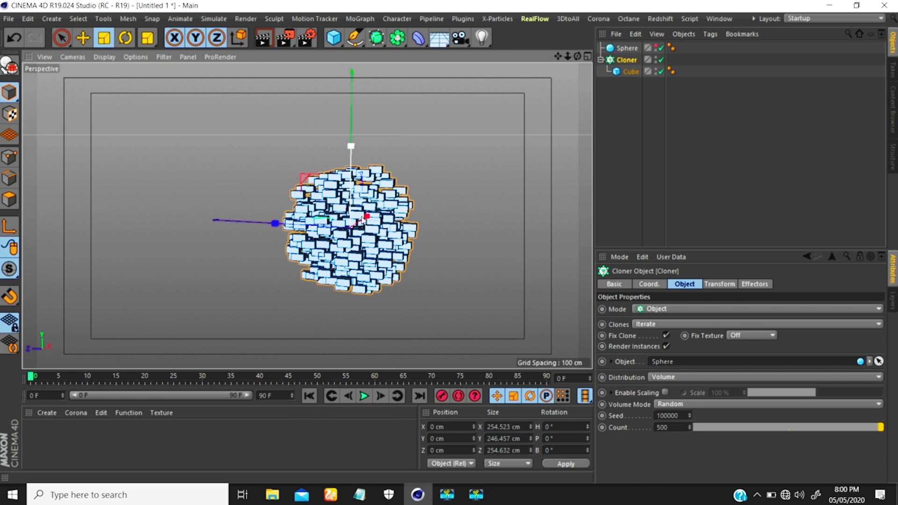
alt+drag(377, 226, 178, 190)
scroll(369, 241, up, 5)
scroll(401, 252, down, 7)
alt+drag(401, 254, 369, 256)
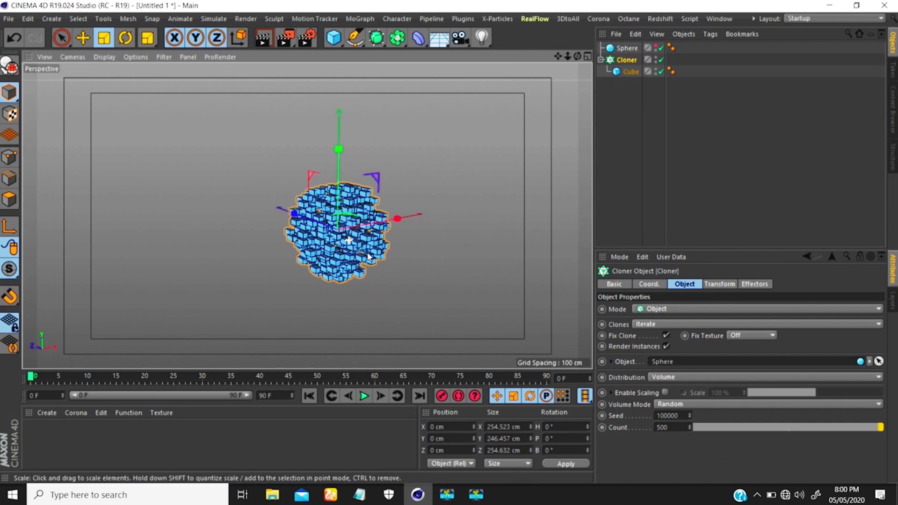
scroll(398, 186, up, 7)
alt+drag(396, 187, 358, 231)
scroll(359, 231, down, 6)
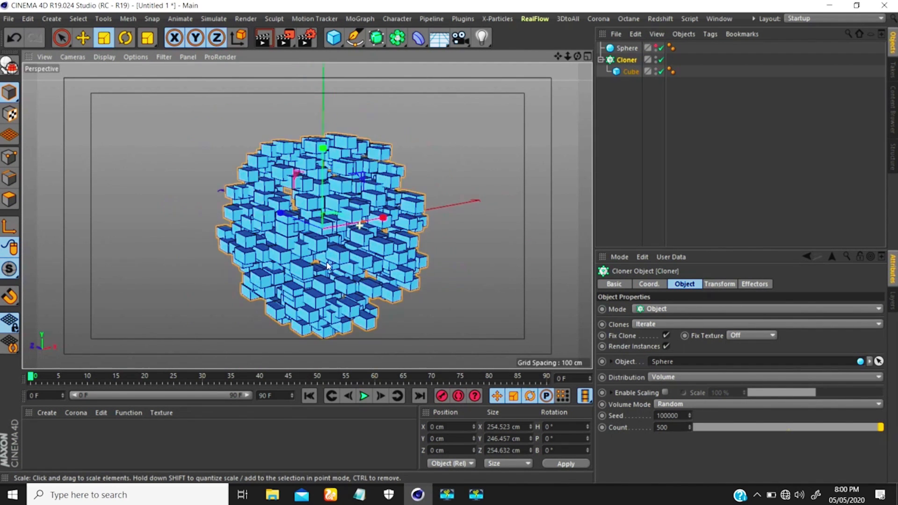
Change the Cloner's mode to Honeycomb Array and inspect the staggered layout of the cubes.
click(659, 309)
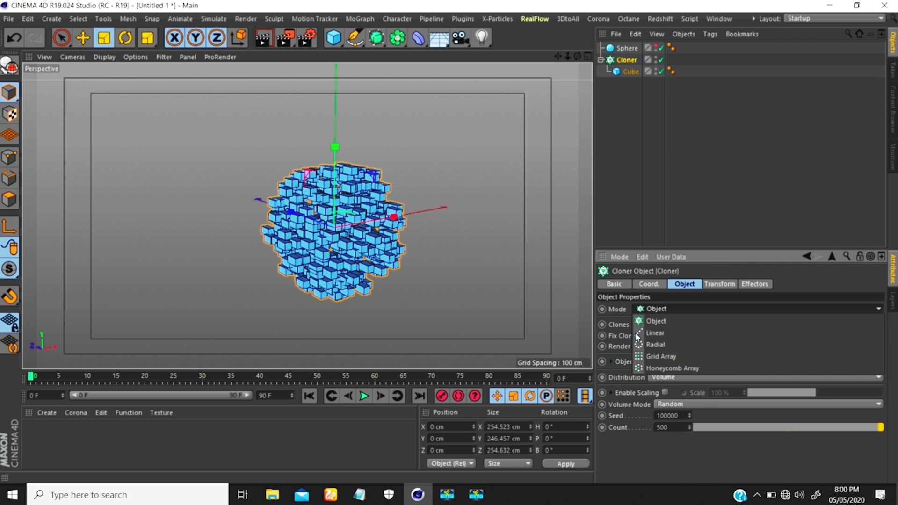
click(659, 369)
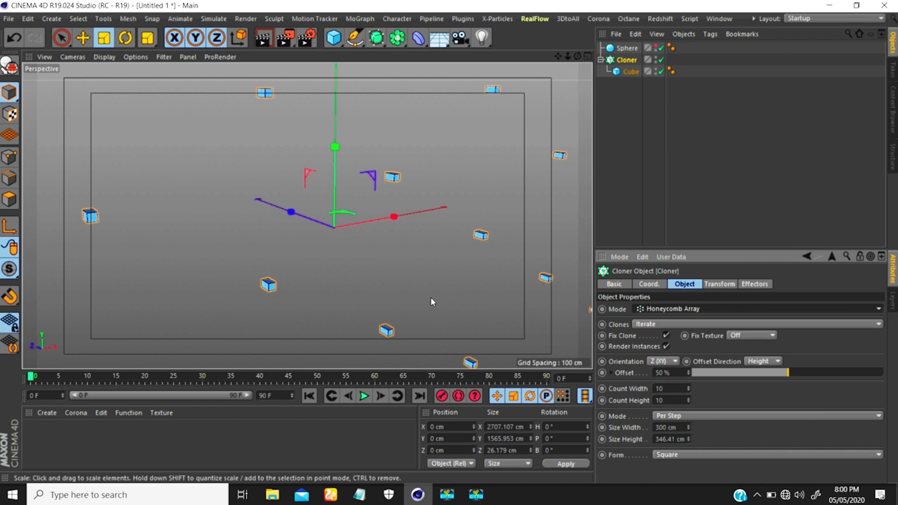
alt+right_drag(347, 202, 313, 250)
alt+drag(306, 214, 389, 189)
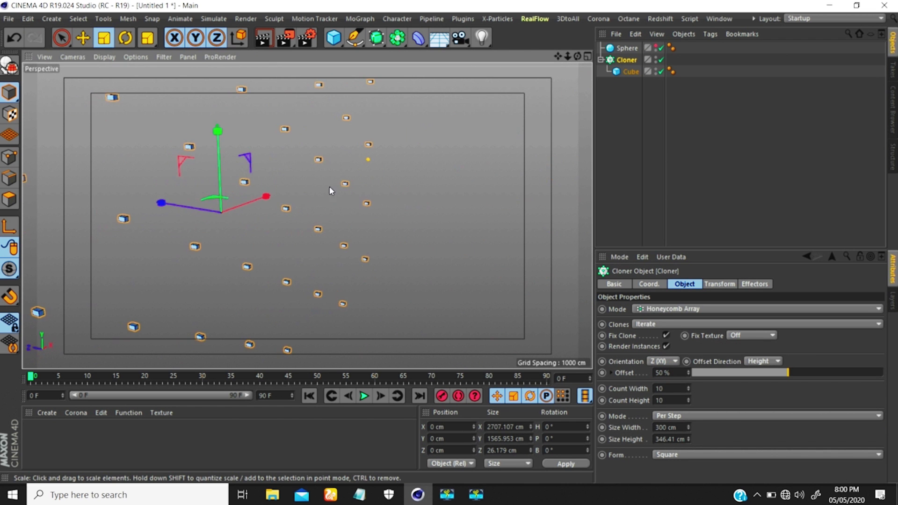
alt+right_drag(336, 204, 261, 281)
mouse_move(285, 195)
alt+mouse_down()
mouse_move(242, 187)
mouse_move(175, 196)
alt+mouse_up()
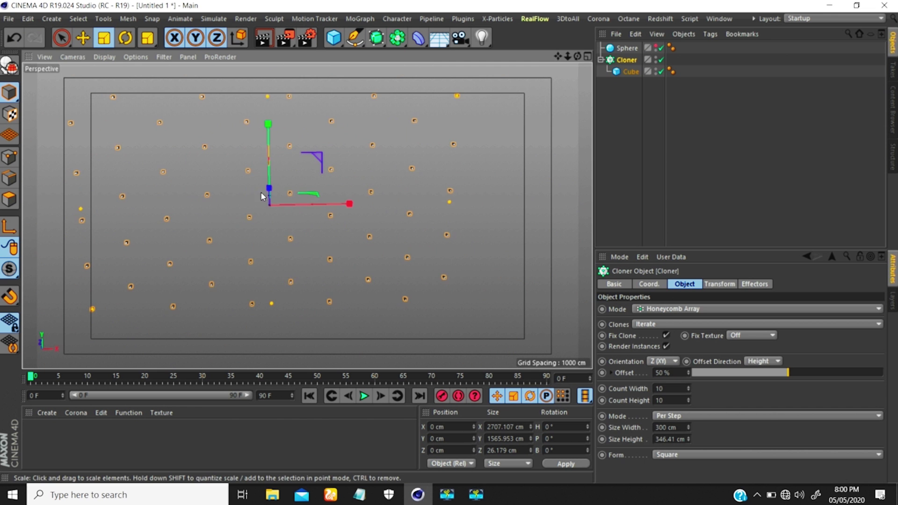
alt+right_drag(262, 195, 450, 125)
Stretch the cloned cube along Z to about 231 cm so the clones become long bars.
click(624, 72)
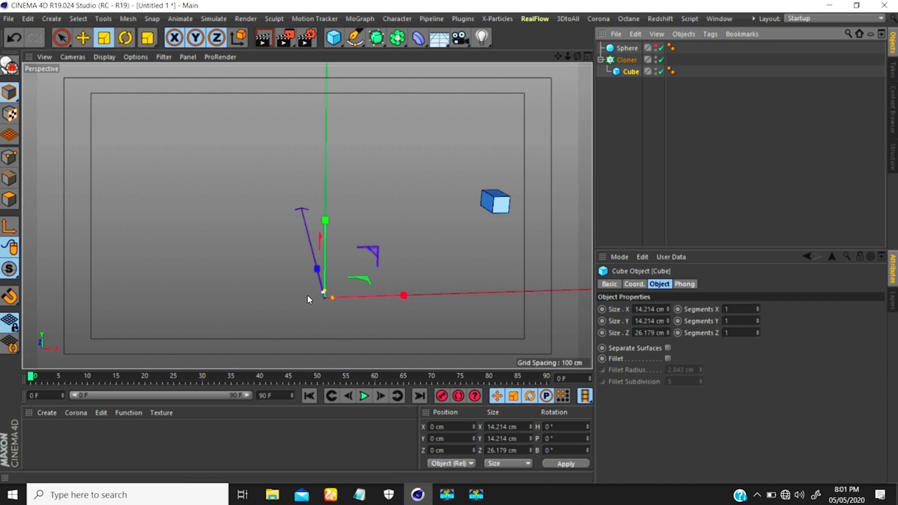
alt+drag(346, 305, 393, 309)
drag(310, 292, 206, 282)
alt+right_drag(330, 262, 134, 393)
alt+right_drag(290, 268, 101, 407)
alt+drag(350, 231, 427, 229)
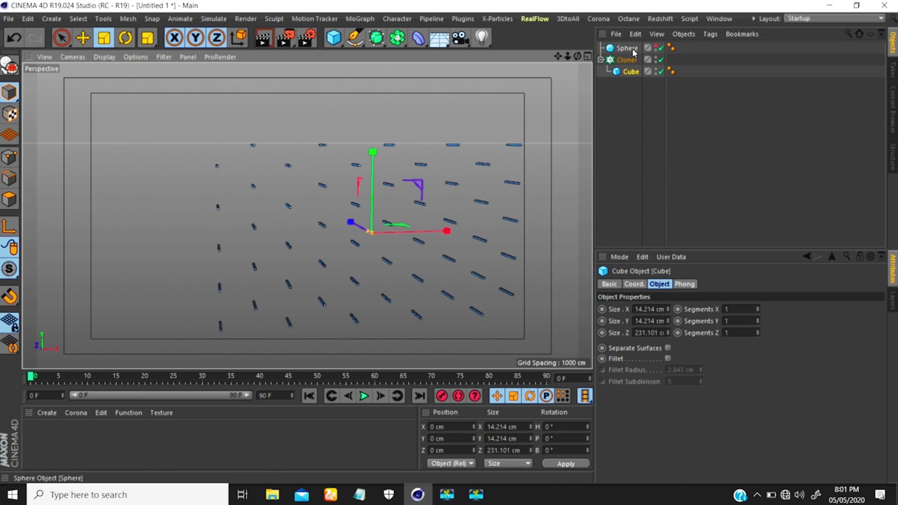
Switch the honeycomb Cloner's orientation to X (ZY) and then to Y (XZ), inspecting the layout each time.
click(625, 60)
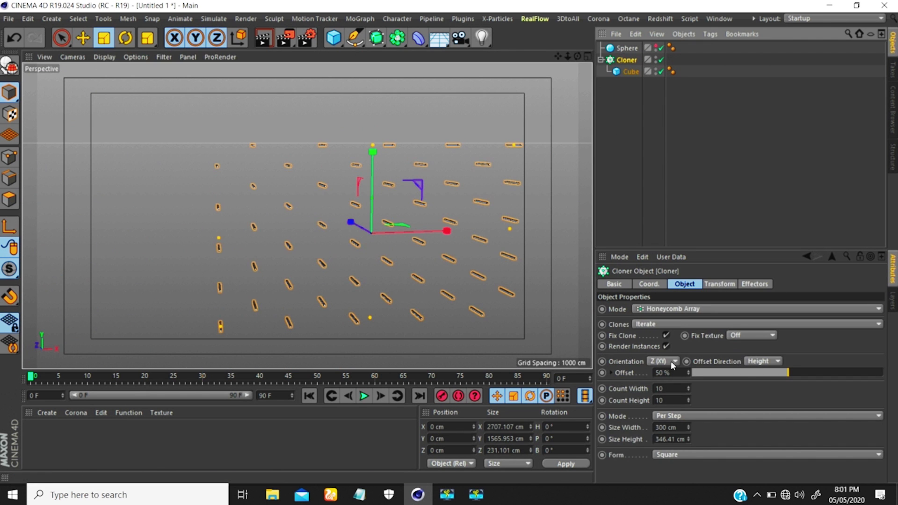
alt+drag(439, 277, 442, 236)
click(658, 361)
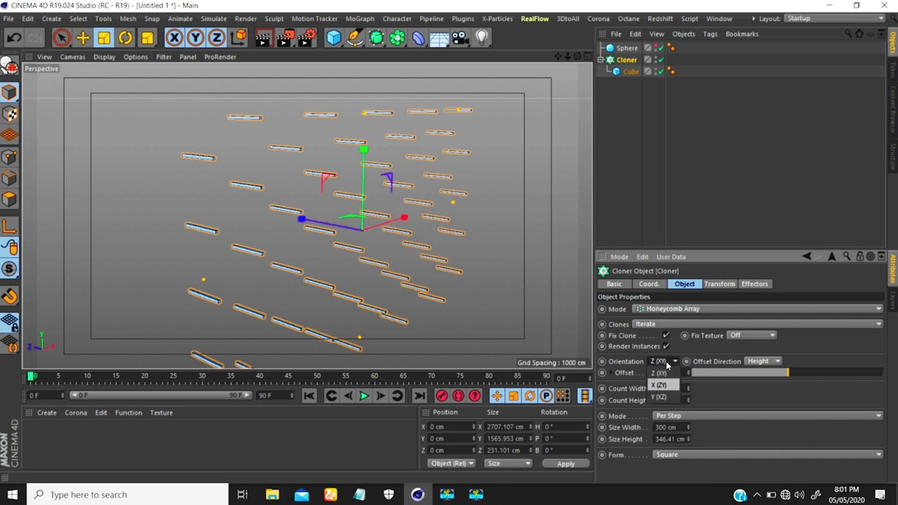
click(662, 385)
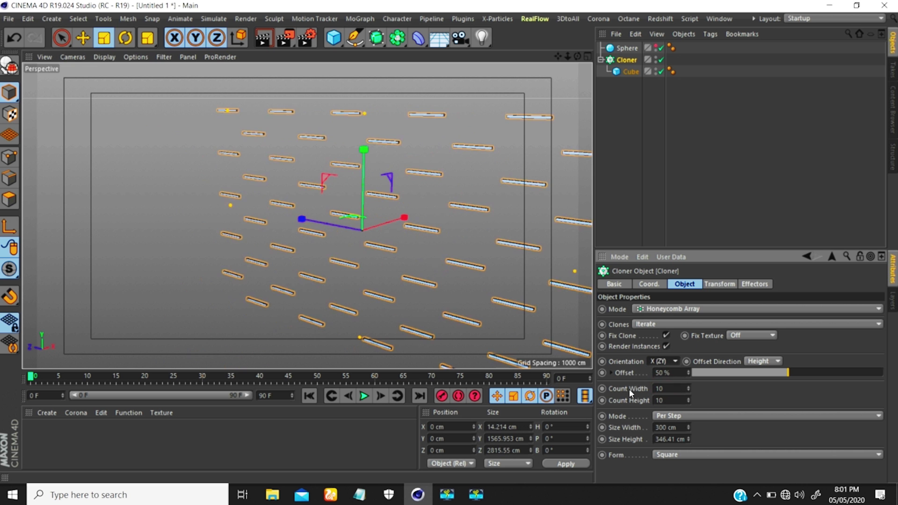
alt+drag(476, 199, 473, 234)
click(660, 361)
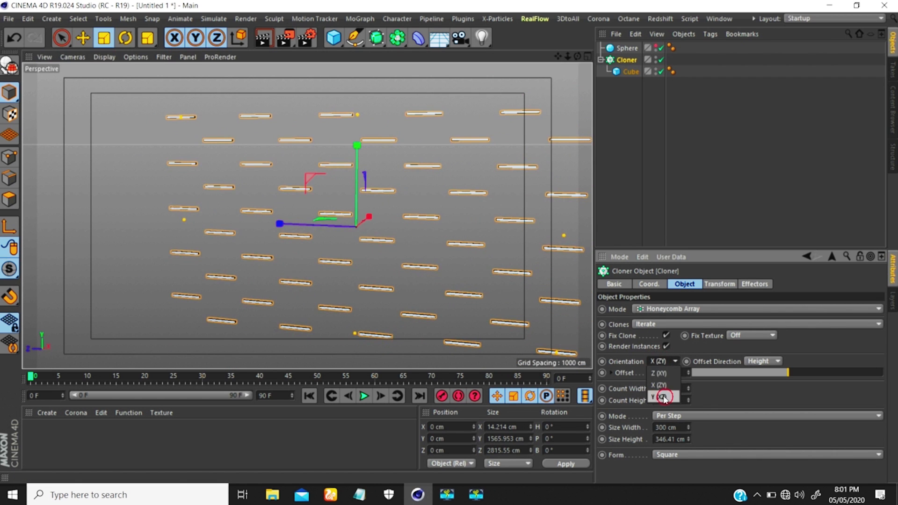
click(665, 397)
mouse_move(355, 243)
alt+mouse_down()
mouse_move(287, 299)
mouse_move(389, 249)
mouse_move(417, 202)
mouse_move(402, 215)
alt+mouse_up()
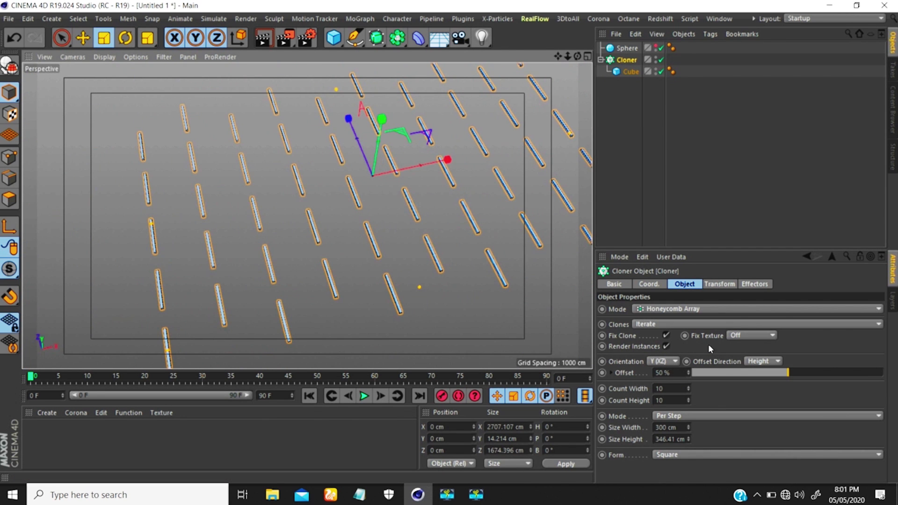
Try the honeycomb array's offset direction as Width, then return it to Height.
click(767, 362)
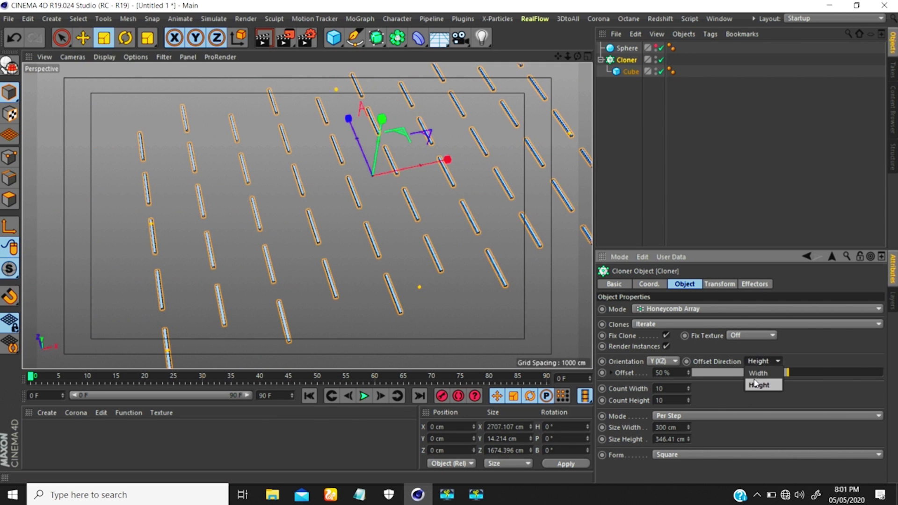
click(761, 373)
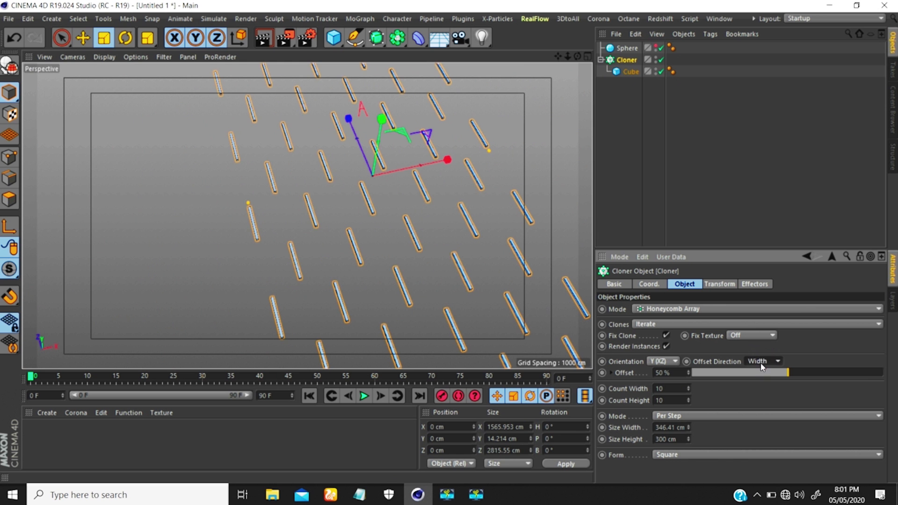
click(759, 387)
mouse_move(352, 207)
alt+mouse_down()
mouse_move(363, 234)
mouse_move(482, 182)
mouse_move(474, 218)
mouse_move(463, 216)
alt+mouse_up()
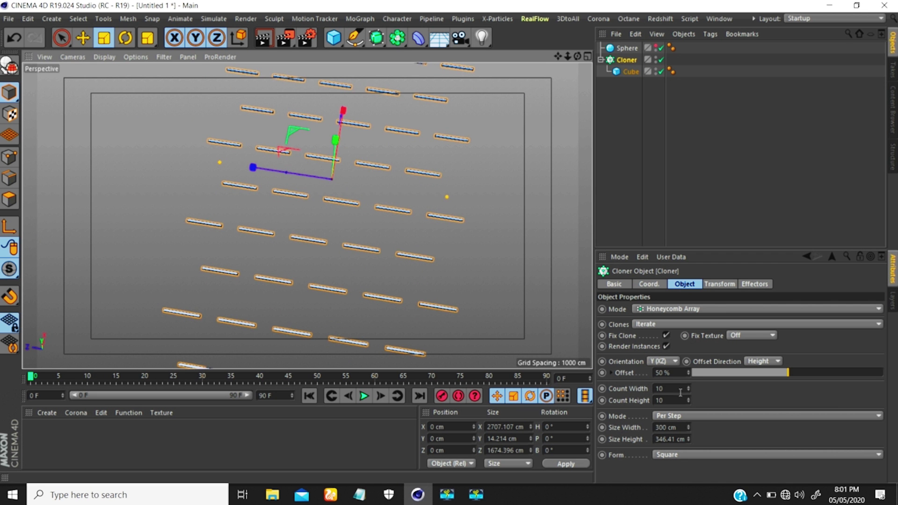
Reduce the honeycomb array's width count, then set it back to 10.
drag(689, 388, 689, 394)
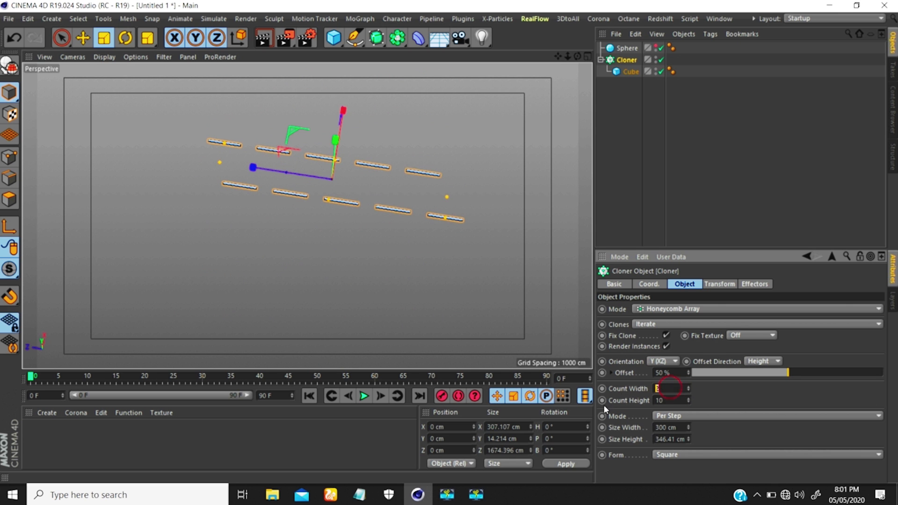
text(10)
key(Return)
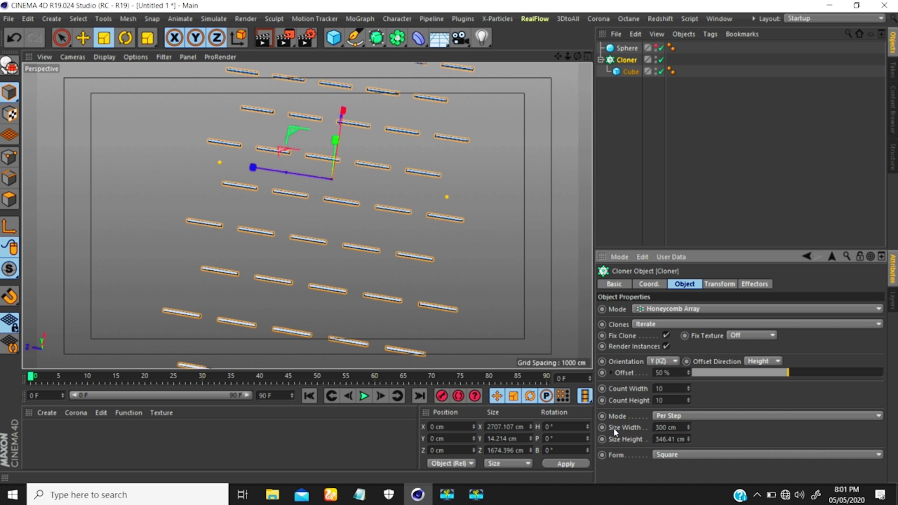
Tighten the honeycomb spacing to a Size Width of 20 cm and a Size Height of 231.41 cm.
drag(688, 428, 661, 499)
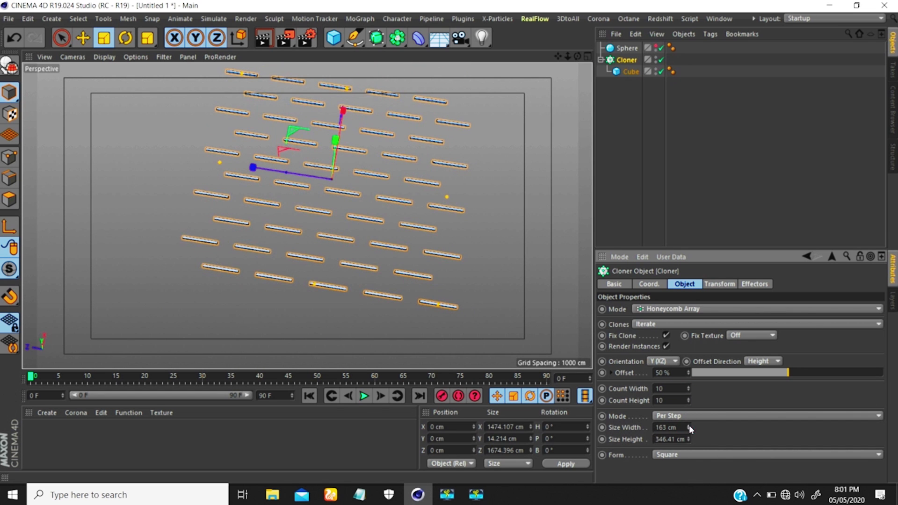
drag(689, 427, 674, 456)
scroll(405, 158, up, 10)
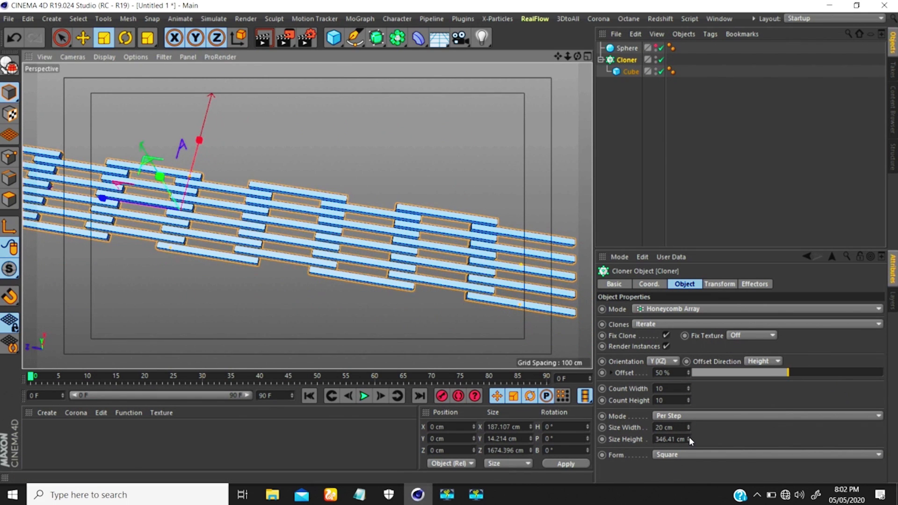
mouse_move(689, 440)
mouse_down()
mouse_move(670, 470)
mouse_move(685, 454)
mouse_up()
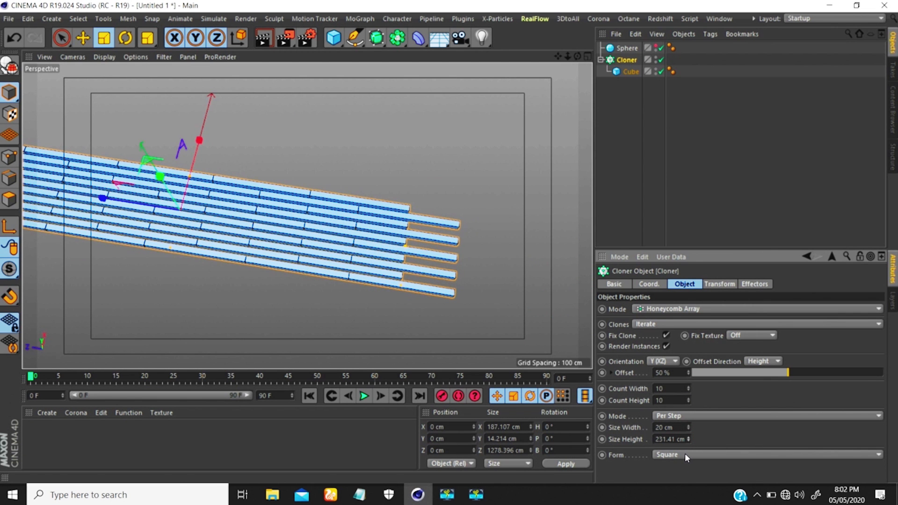
alt+middle_drag(291, 217, 382, 210)
mouse_move(382, 210)
alt+mouse_down()
mouse_move(415, 226)
mouse_move(403, 231)
alt+mouse_up()
alt+right_drag(402, 231, 456, 191)
mouse_move(421, 219)
alt+mouse_down()
mouse_move(401, 263)
mouse_move(408, 279)
alt+mouse_up()
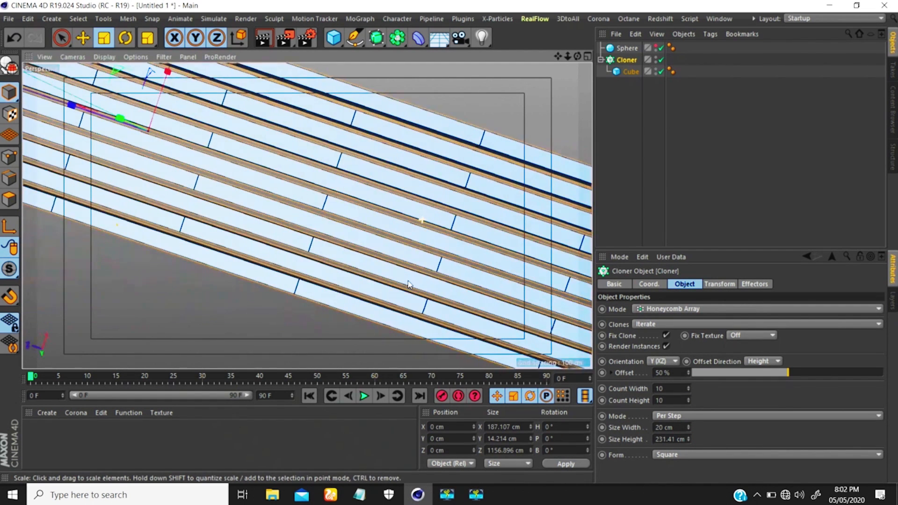
Reduce the honeycomb array's Size Width to 14 cm to close the gaps between the planks.
drag(689, 425, 689, 423)
click(689, 426)
click(688, 430)
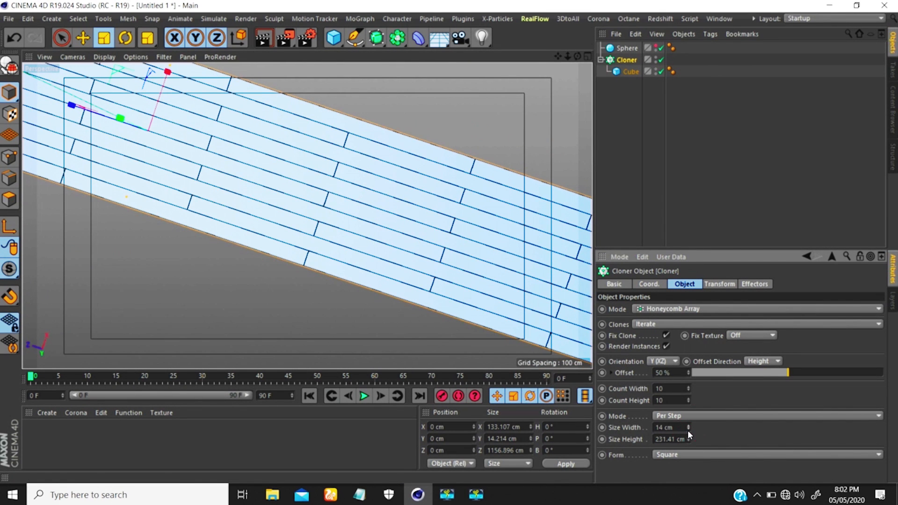
Extend the plank floor by setting Count Width to 46 and Count Height to 12.
alt+drag(449, 275, 428, 135)
drag(689, 386, 690, 396)
scroll(451, 241, down, 8)
alt+drag(435, 243, 442, 218)
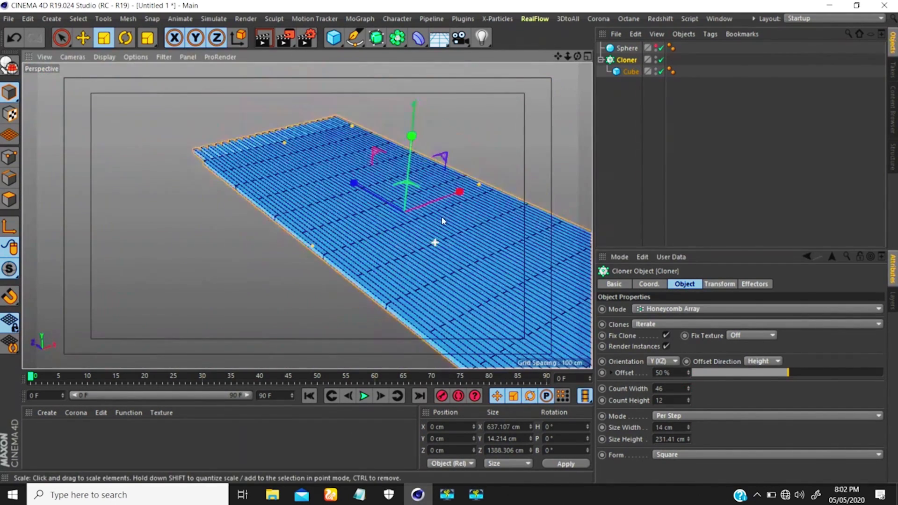
Fine-tune the seams between the planks with a Size Width of 14.3 cm and a Size Height of 231.81 cm.
alt+right_drag(443, 257, 518, 188)
alt+middle_drag(417, 202, 336, 231)
alt+drag(356, 241, 361, 209)
alt+right_drag(332, 257, 366, 213)
alt+drag(334, 246, 302, 219)
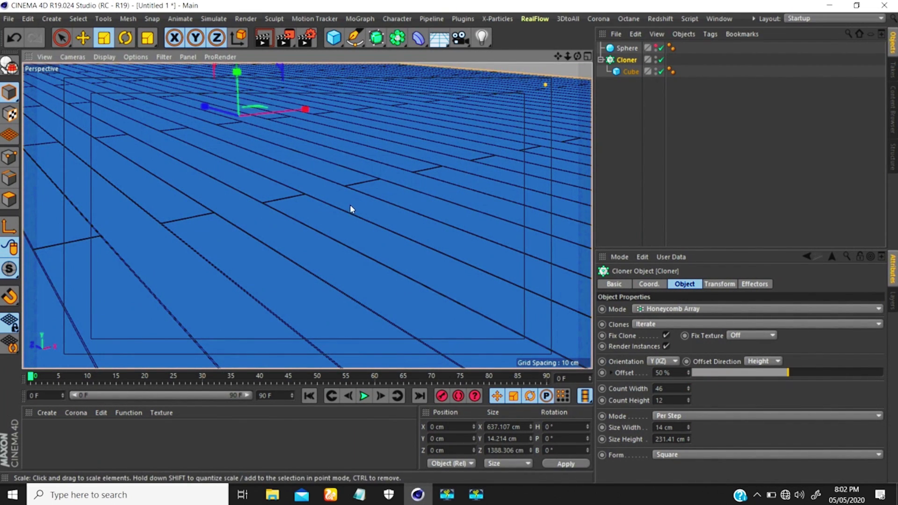
mouse_move(346, 228)
alt+right_down()
mouse_move(335, 236)
mouse_move(371, 243)
alt+right_up()
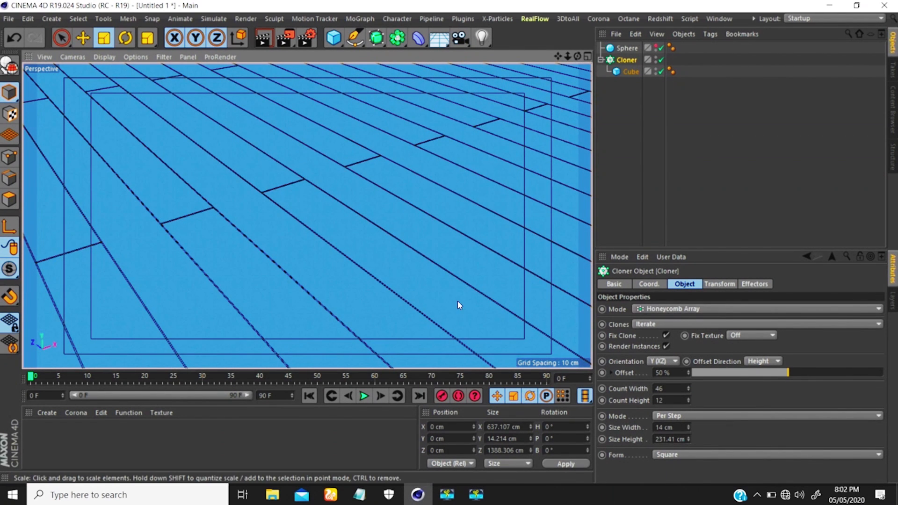
alt+drag(286, 216, 331, 257)
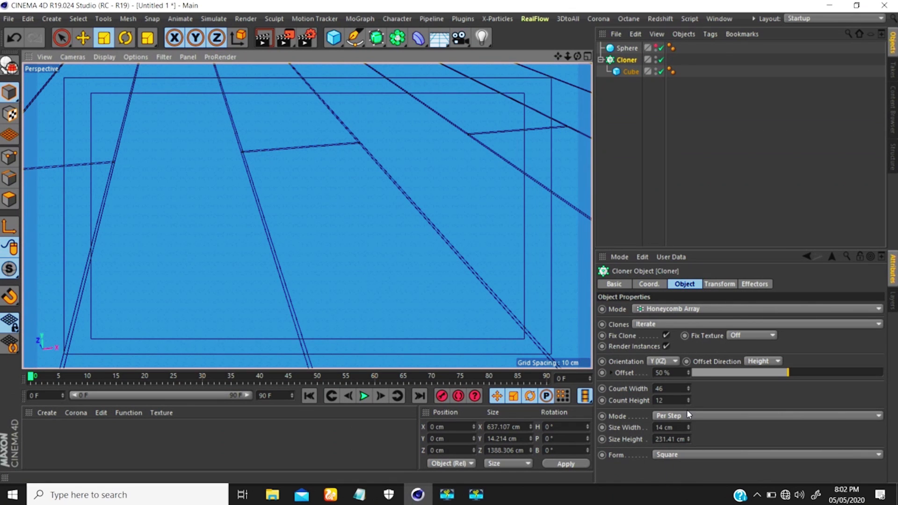
drag(688, 427, 689, 437)
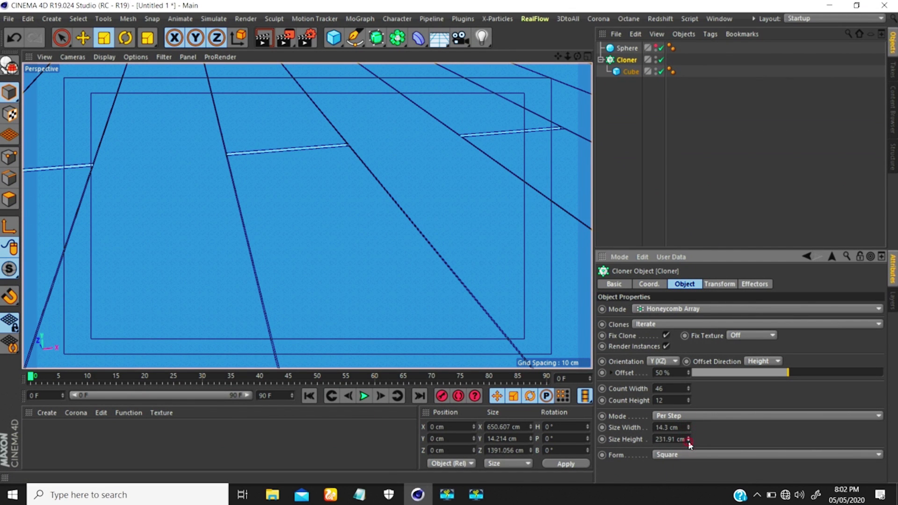
Examine the finished plank floor and its staggered seams both close up and as a whole.
scroll(411, 275, down, 10)
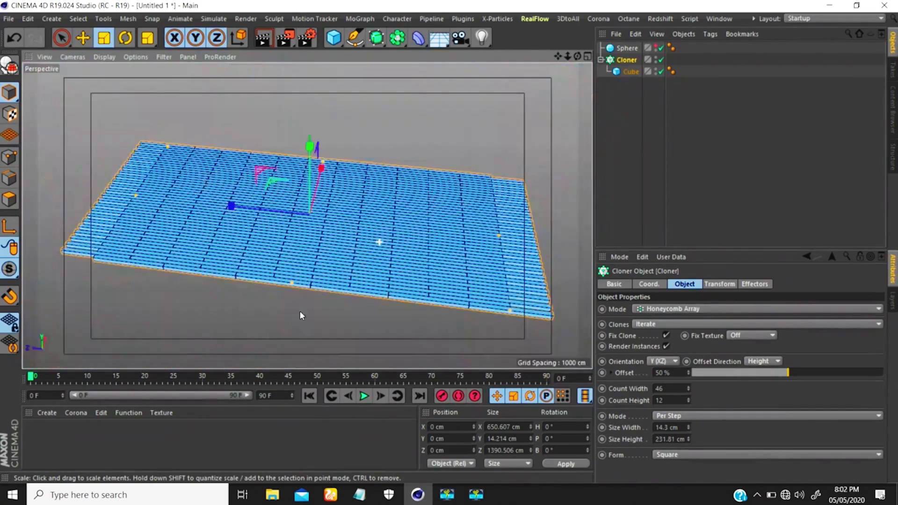
scroll(341, 261, up, 10)
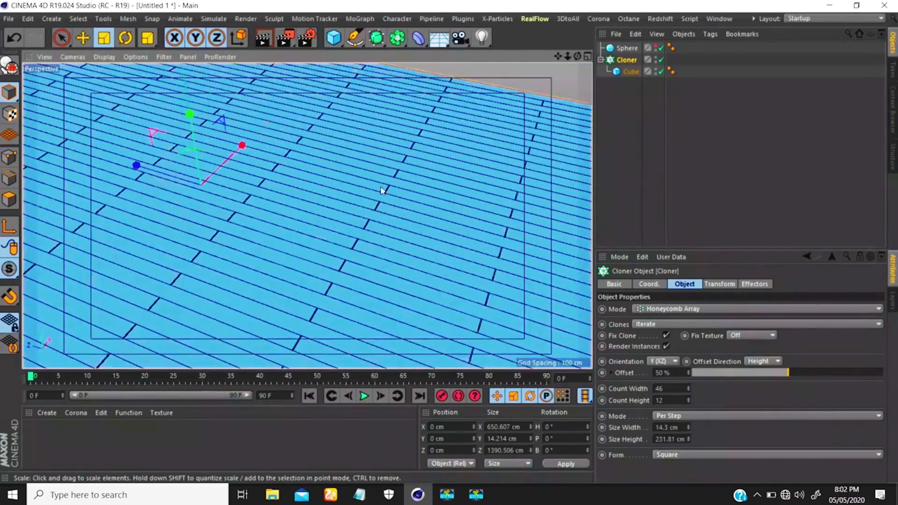
alt+drag(341, 249, 309, 227)
alt+right_drag(320, 243, 301, 246)
alt+middle_drag(344, 255, 307, 263)
alt+right_drag(309, 263, 347, 230)
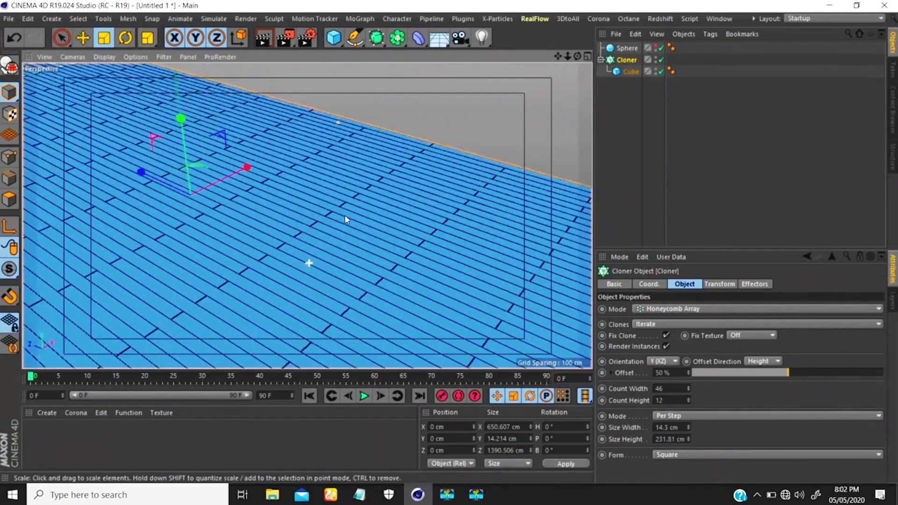
alt+drag(332, 262, 361, 232)
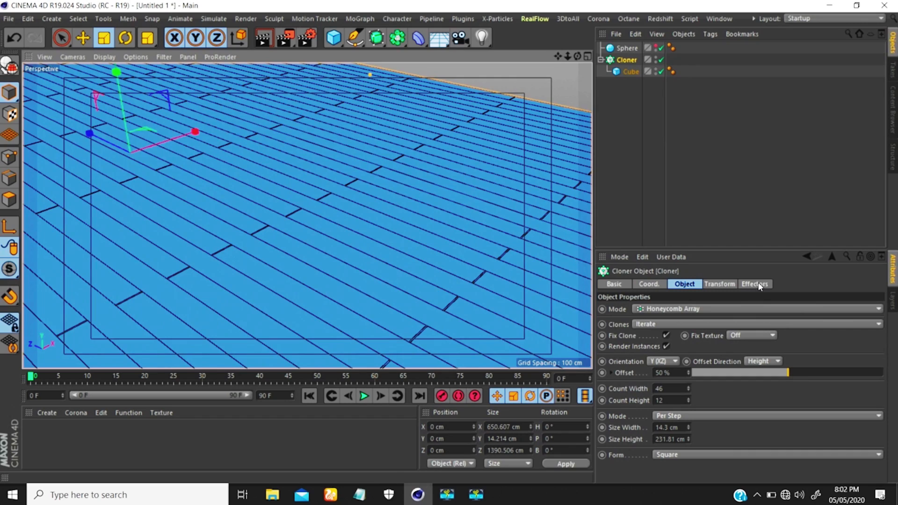
alt+right_drag(290, 185, 239, 292)
alt+middle_drag(273, 212, 273, 220)
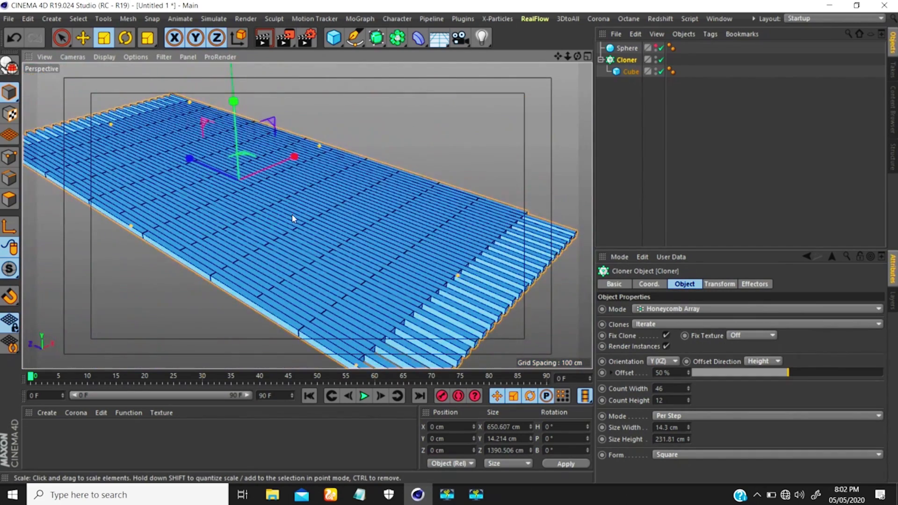
Inspect the honeycomb cloner's plank rows, end joints and uneven outer edges, at close range and across the full floor.
alt+drag(293, 218, 265, 222)
scroll(265, 222, up, 8)
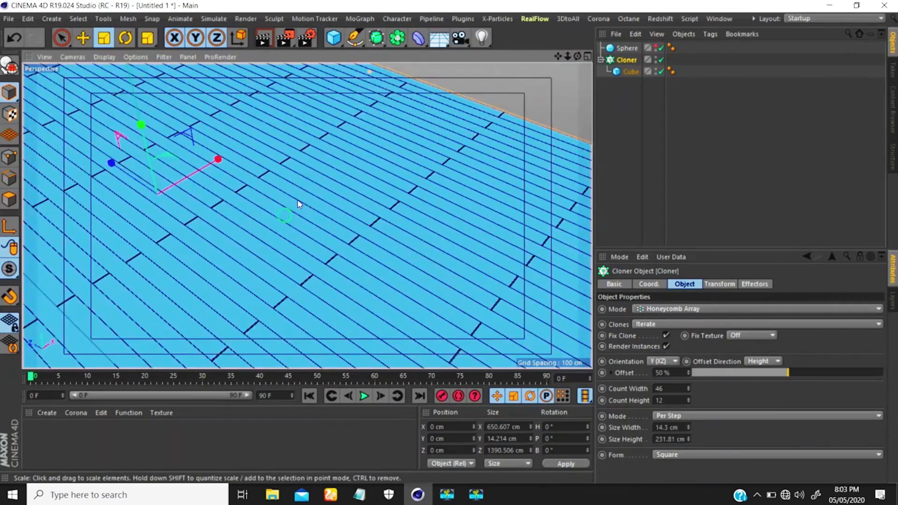
scroll(298, 204, down, 8)
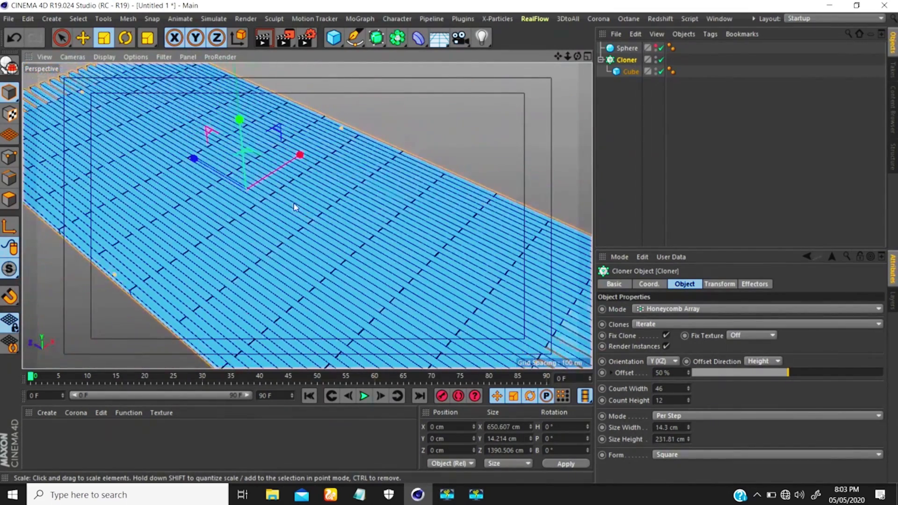
scroll(295, 207, down, 3)
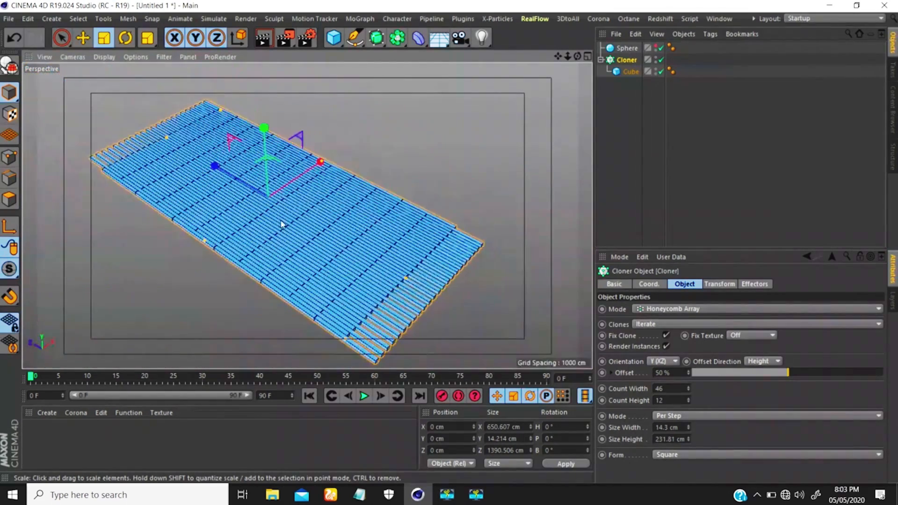
scroll(278, 213, up, 6)
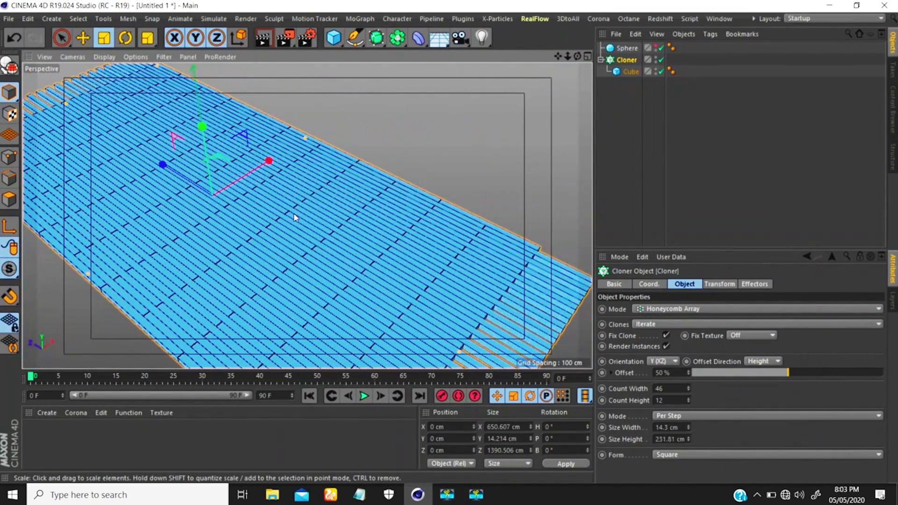
scroll(281, 241, down, 6)
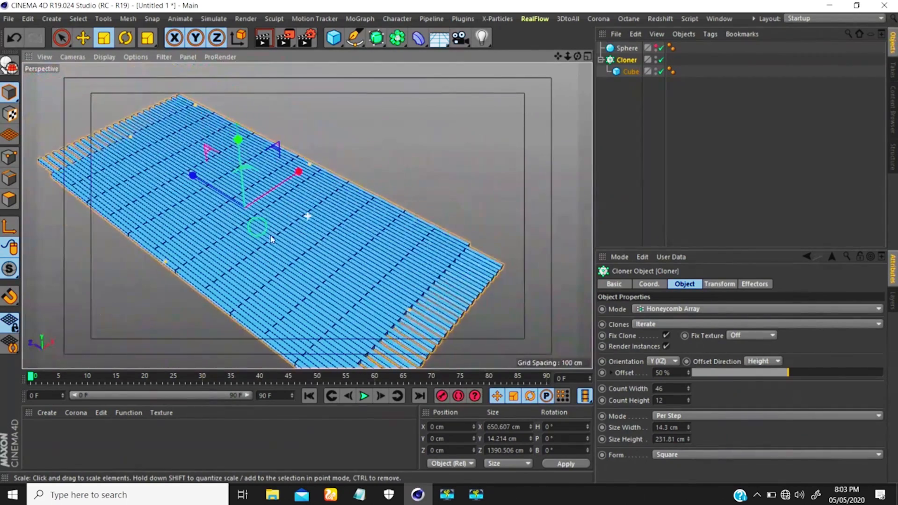
mouse_move(270, 236)
alt+middle_down()
mouse_move(297, 266)
mouse_move(302, 238)
mouse_move(316, 240)
alt+middle_up()
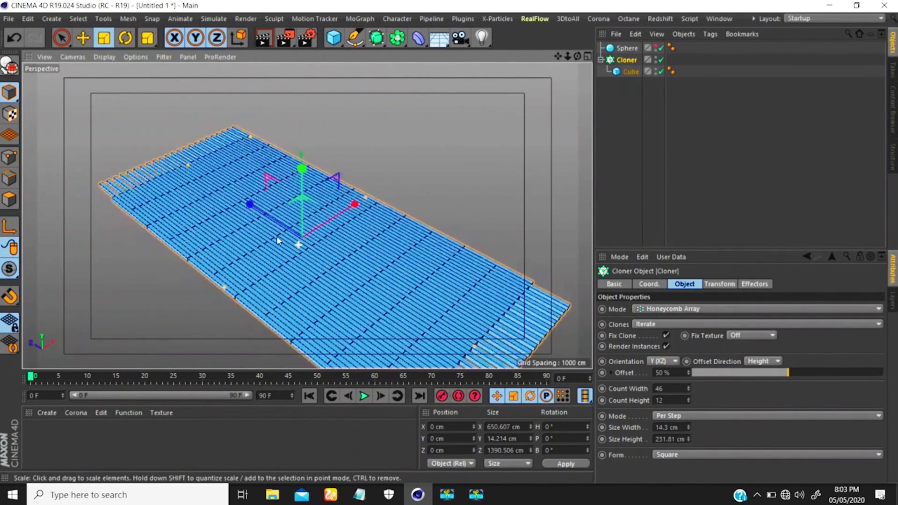
scroll(298, 255, up, 5)
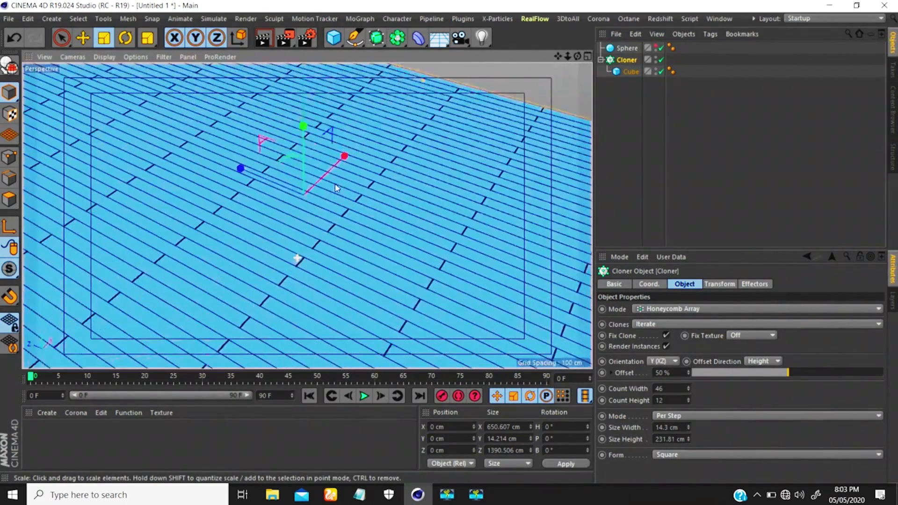
scroll(297, 258, down, 5)
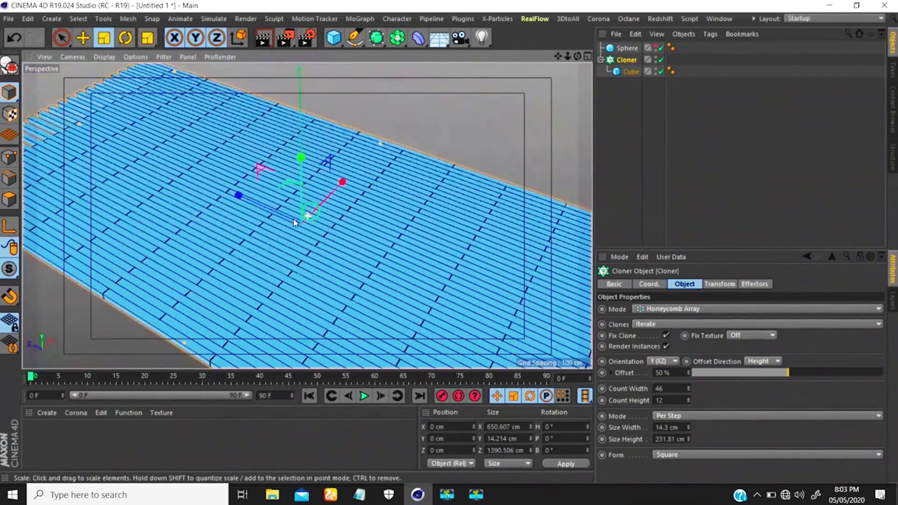
scroll(273, 248, up, 5)
scroll(306, 210, down, 6)
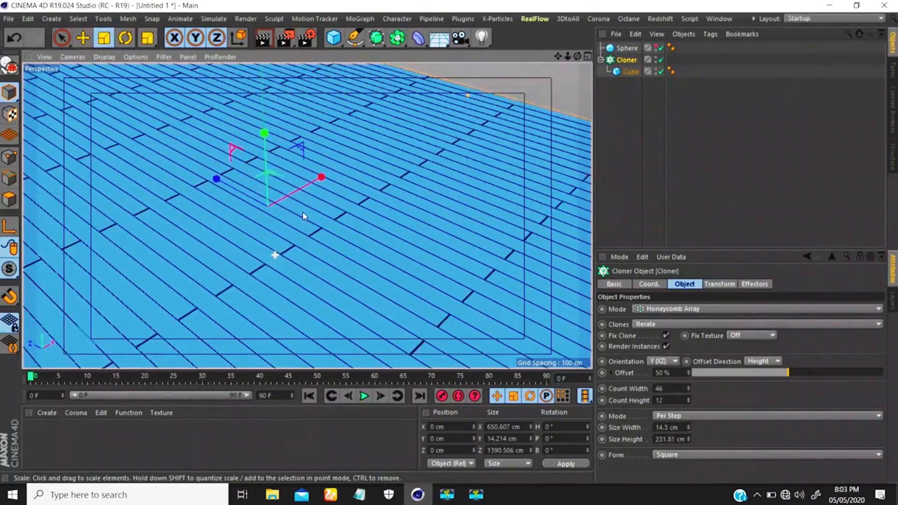
scroll(273, 251, up, 3)
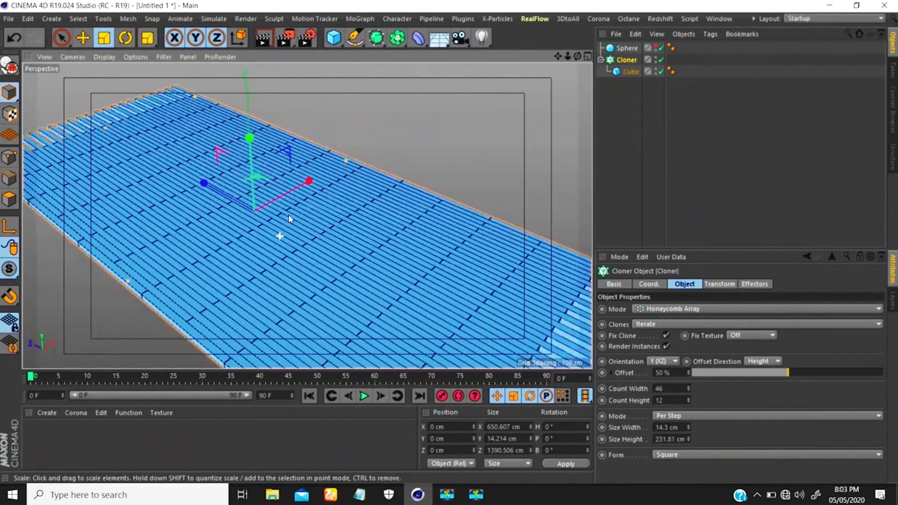